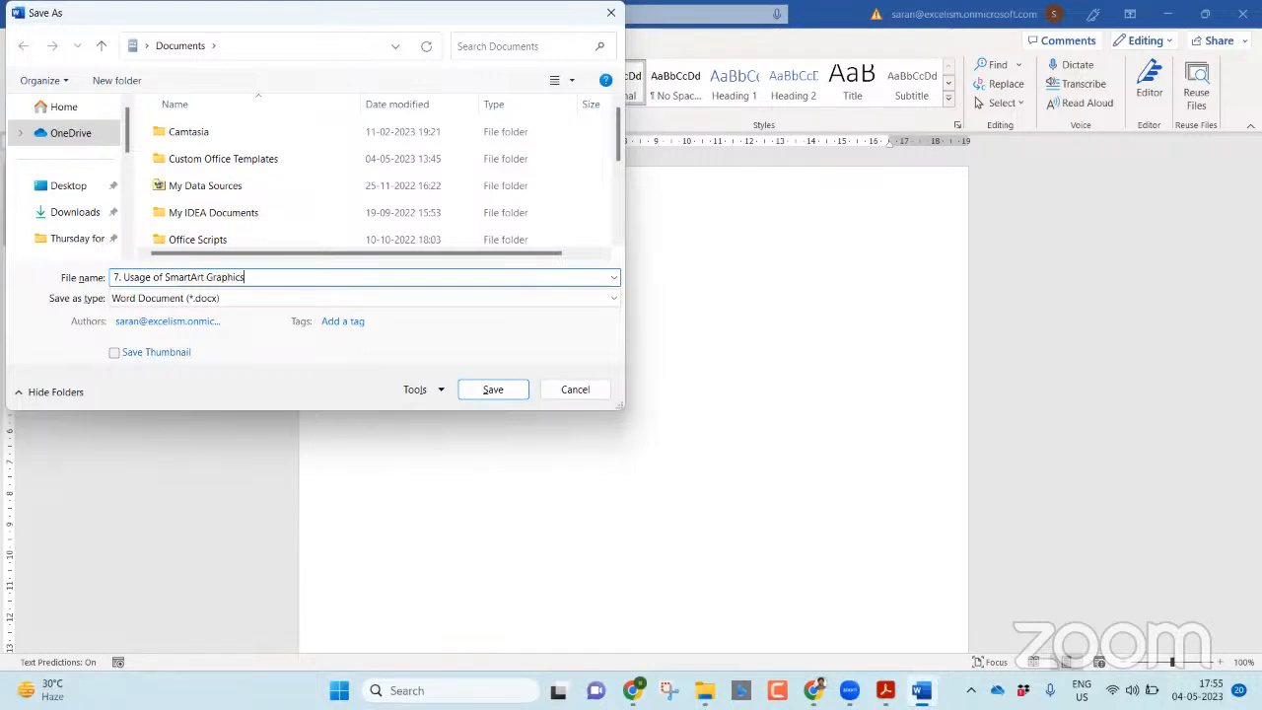
Save the document as "7. Usage of SmartArt Graphics" in the Case Studies folder under Thursday for Technology's eighth topic folder.
click(77, 237)
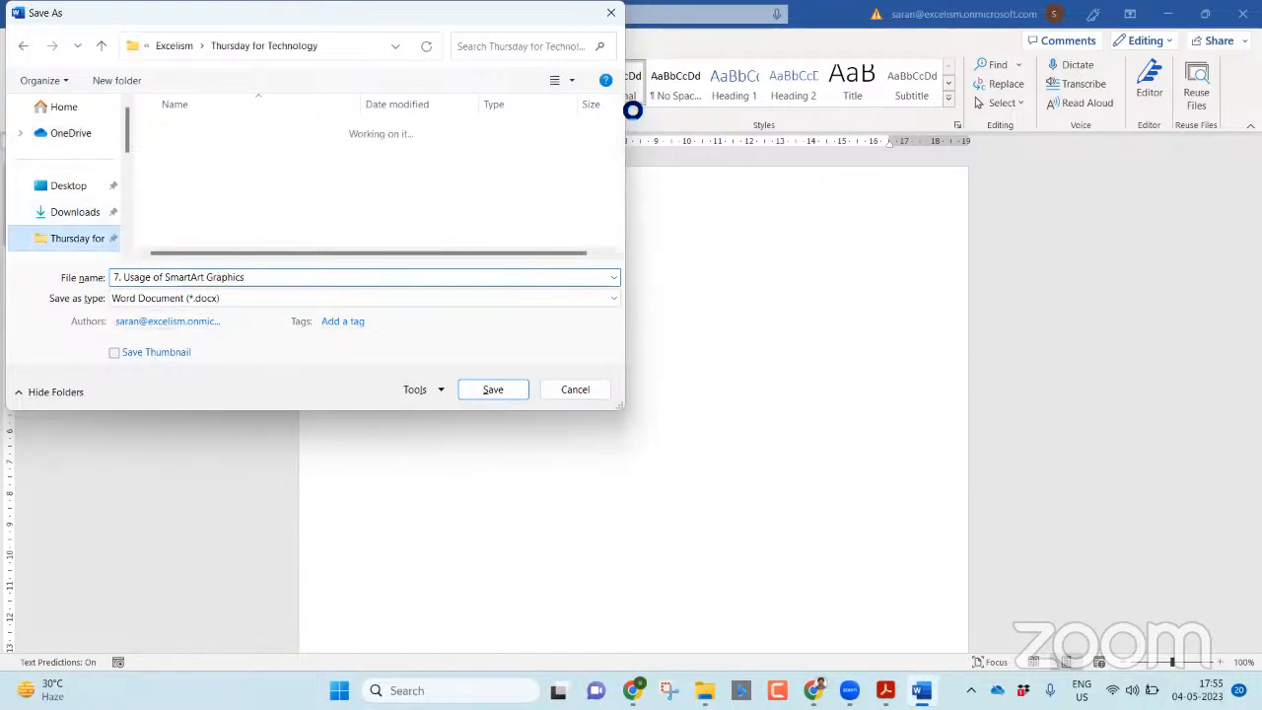
scroll(412, 216, down, 2)
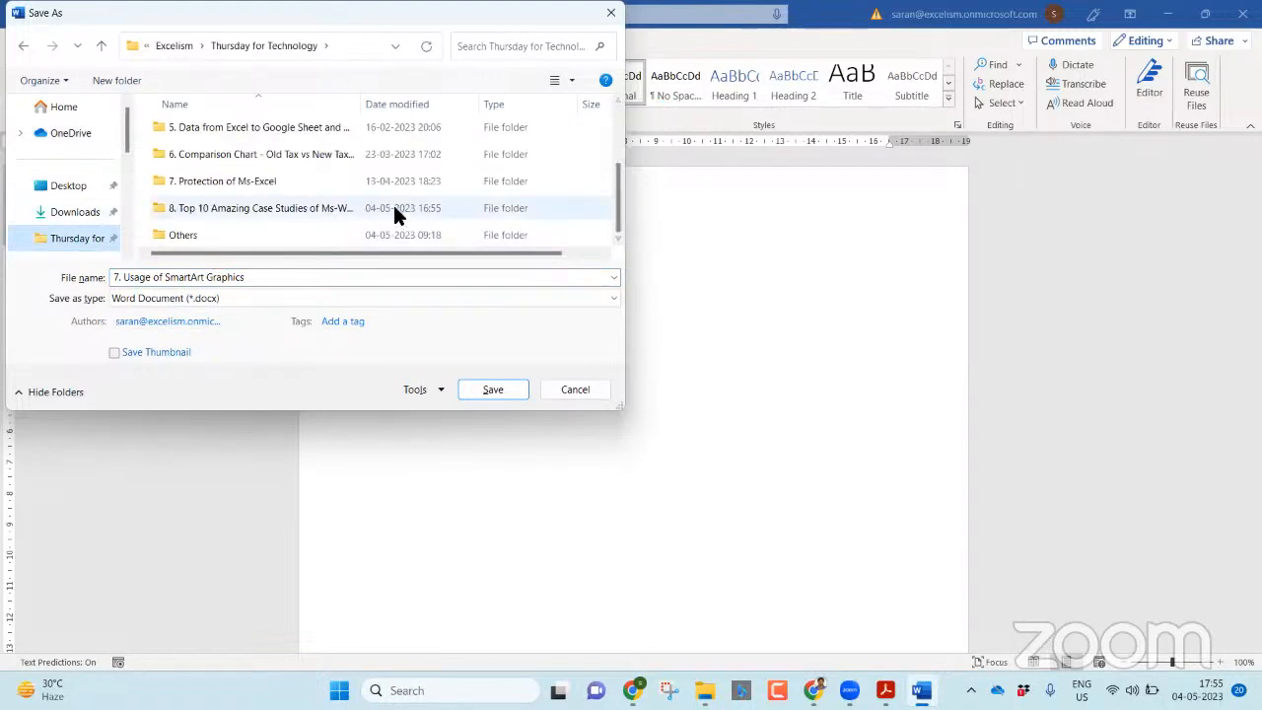
double_click(394, 211)
double_click(264, 131)
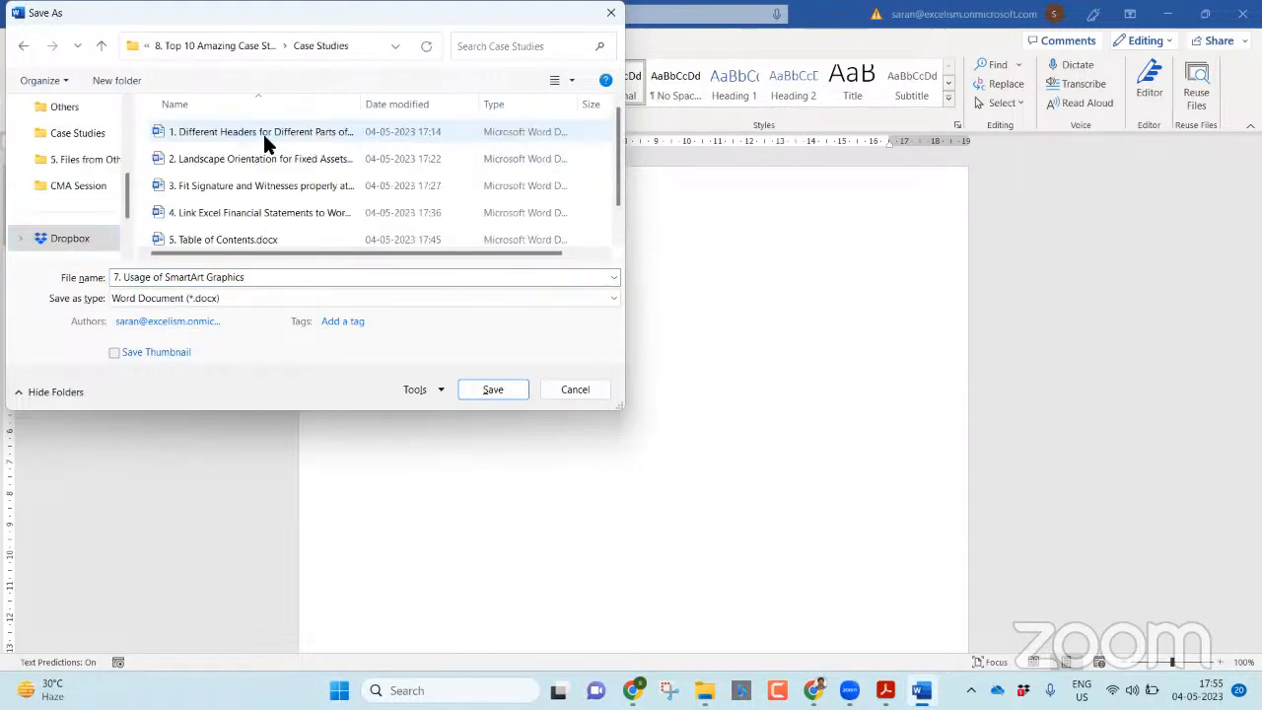
click(490, 389)
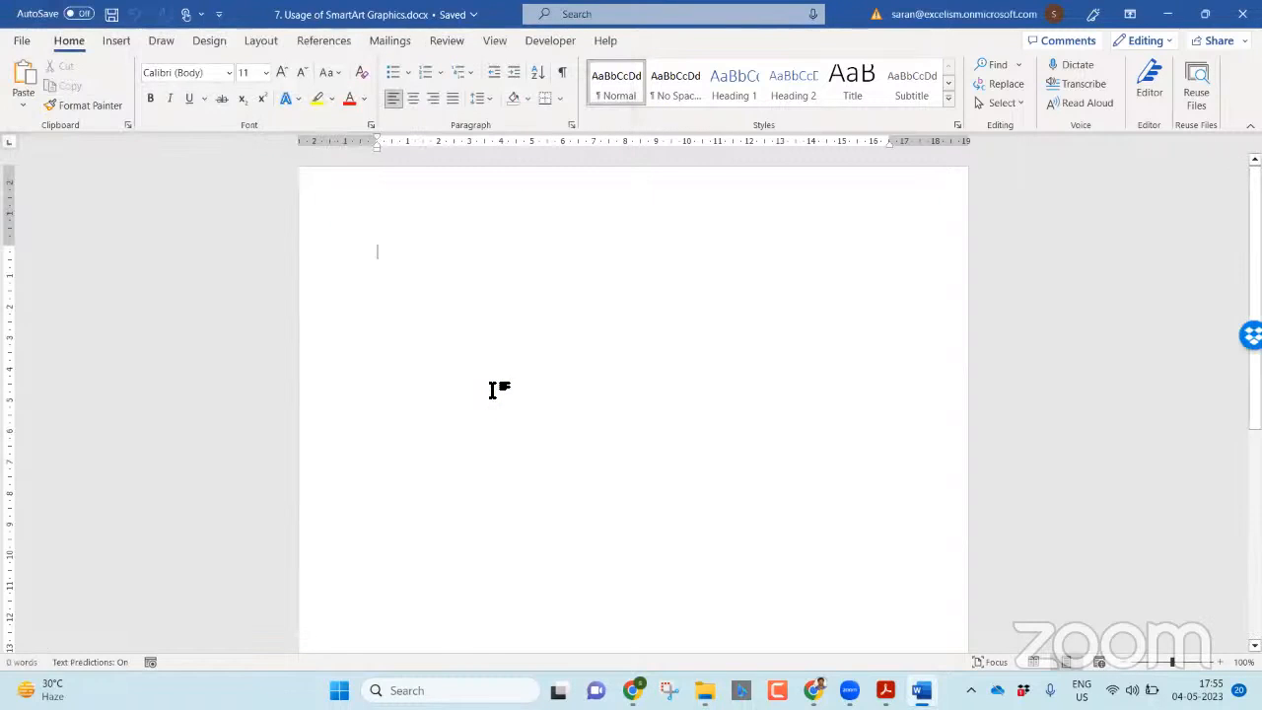
Draw a circle about 2.2 cm across near the upper middle of the blank page.
click(120, 43)
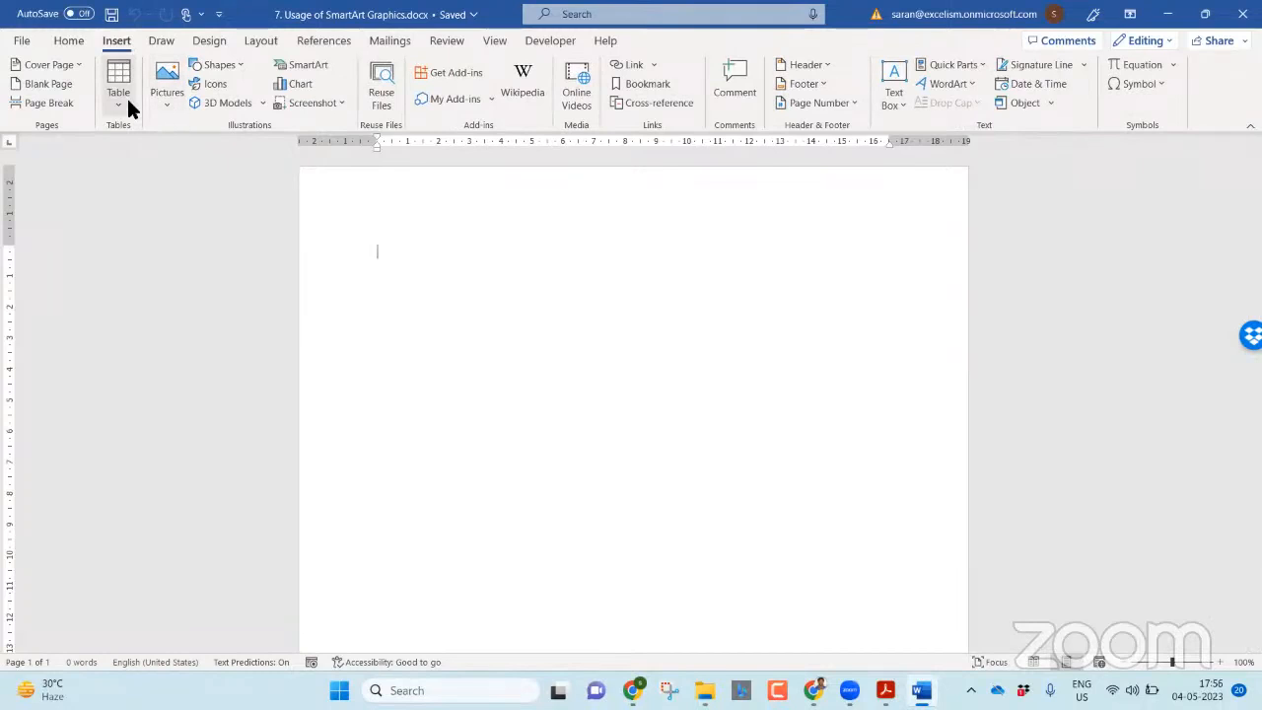
click(229, 64)
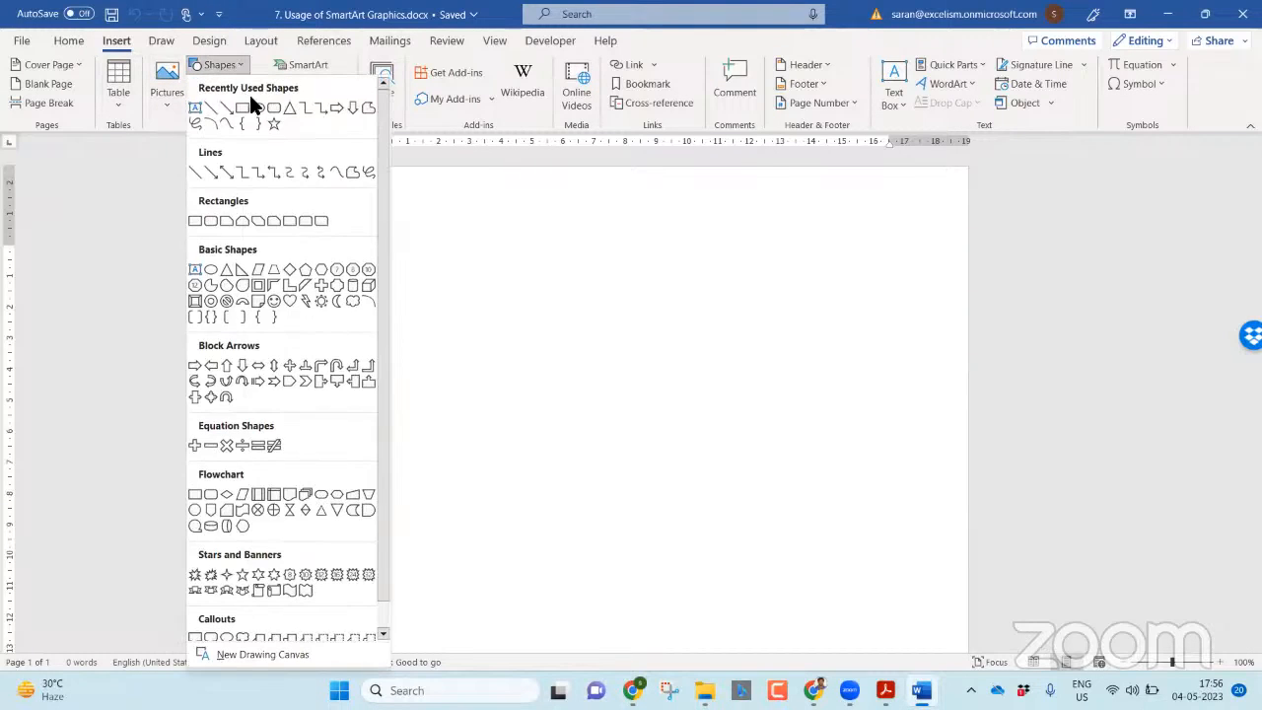
click(256, 106)
mouse_move(609, 210)
mouse_down()
mouse_move(580, 245)
mouse_move(584, 280)
mouse_move(539, 280)
mouse_up()
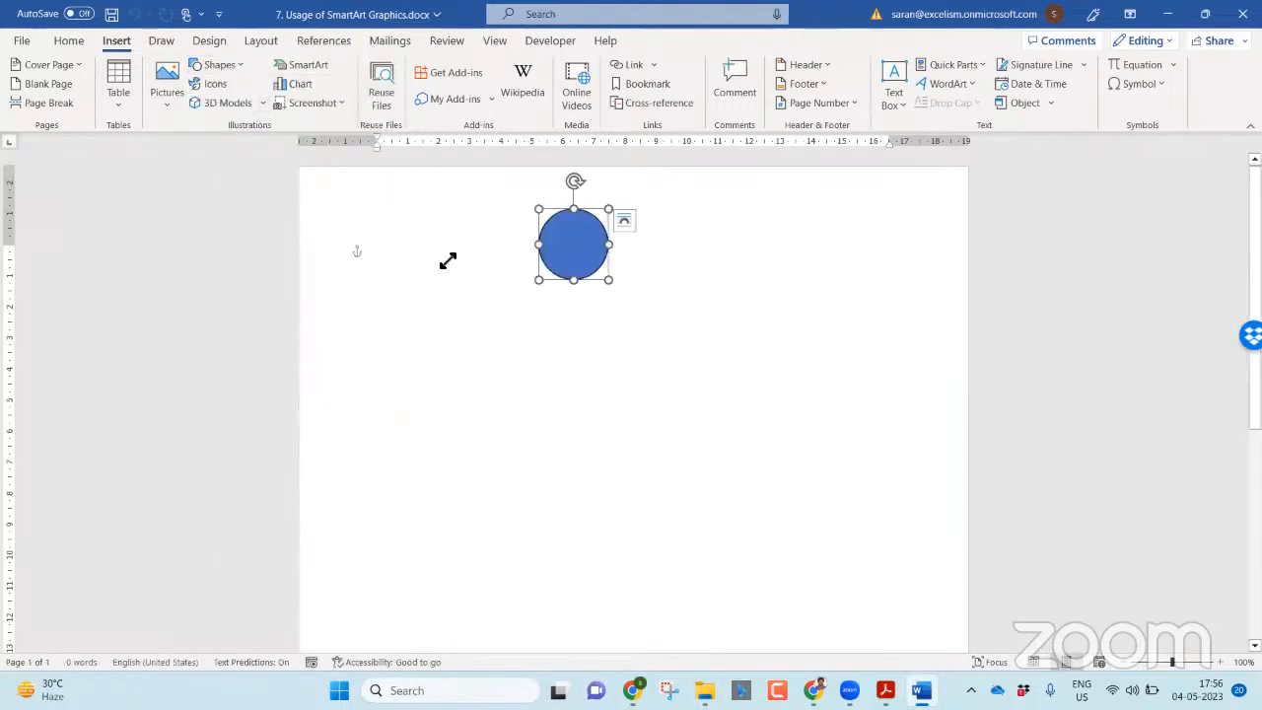
Draw a vertical arrow about 2.5 cm long pointing down from the underside of the circle.
click(70, 42)
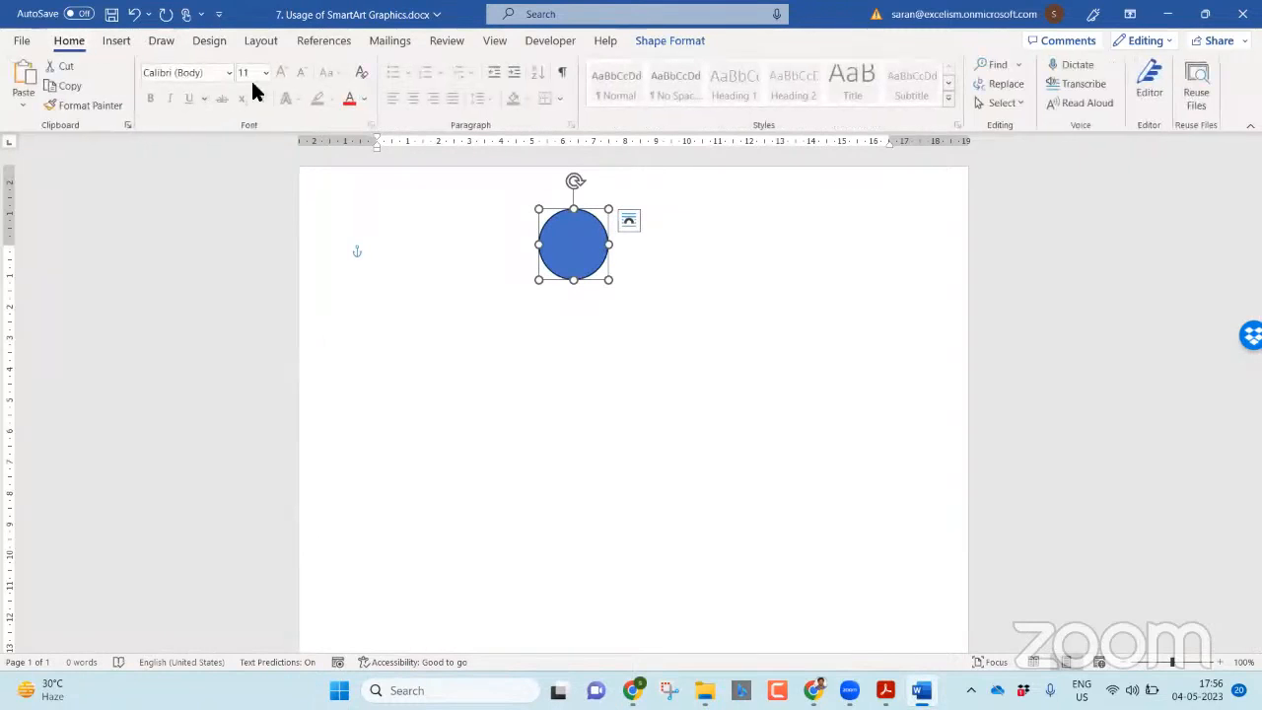
click(122, 43)
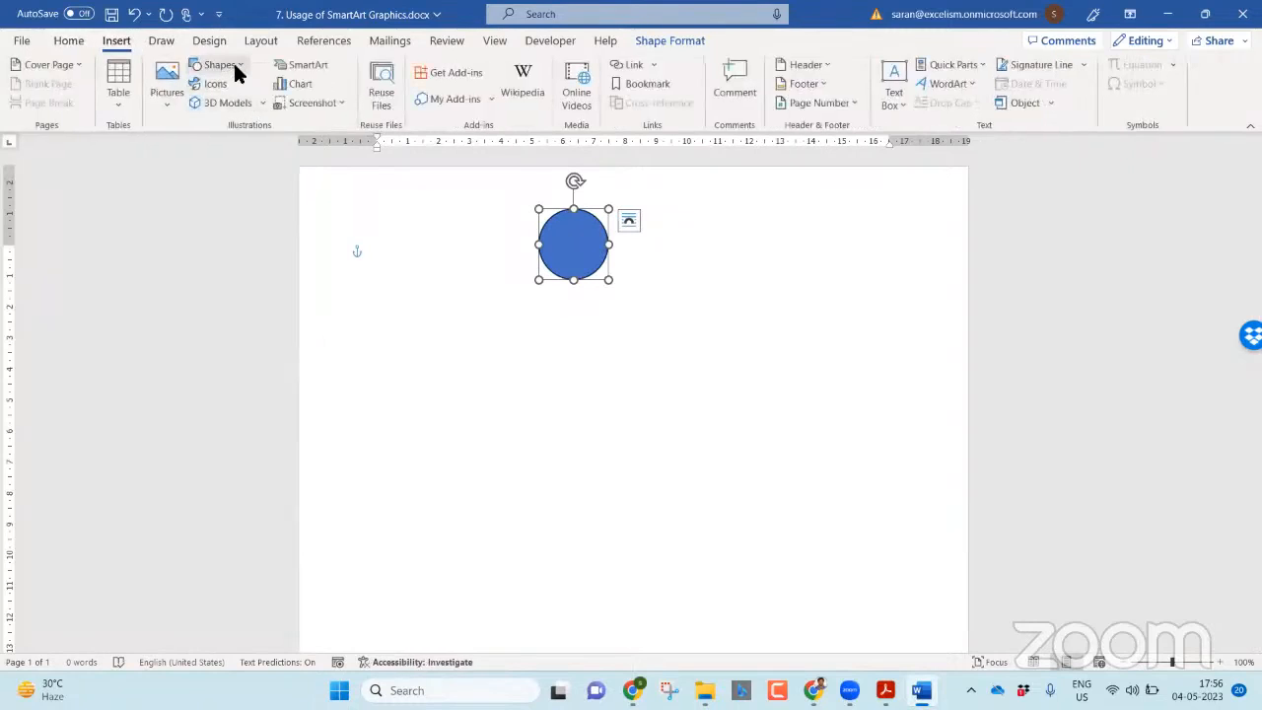
click(224, 66)
click(221, 105)
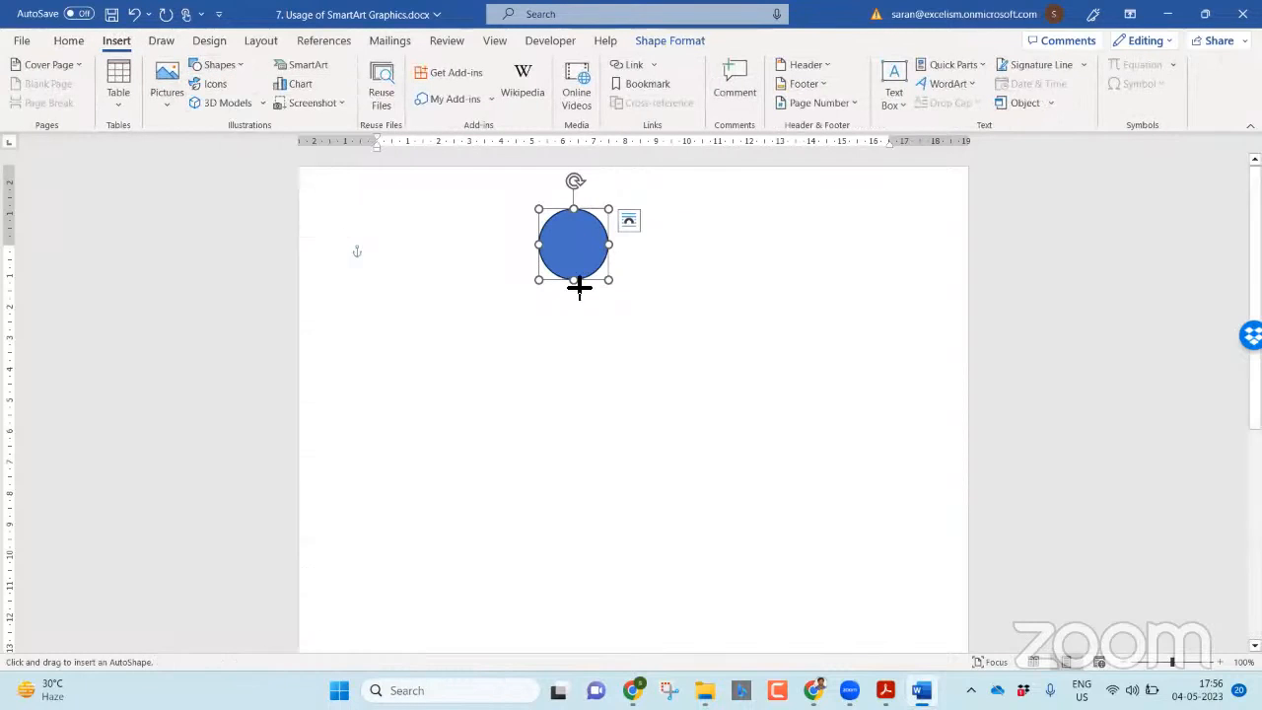
drag(579, 285, 578, 359)
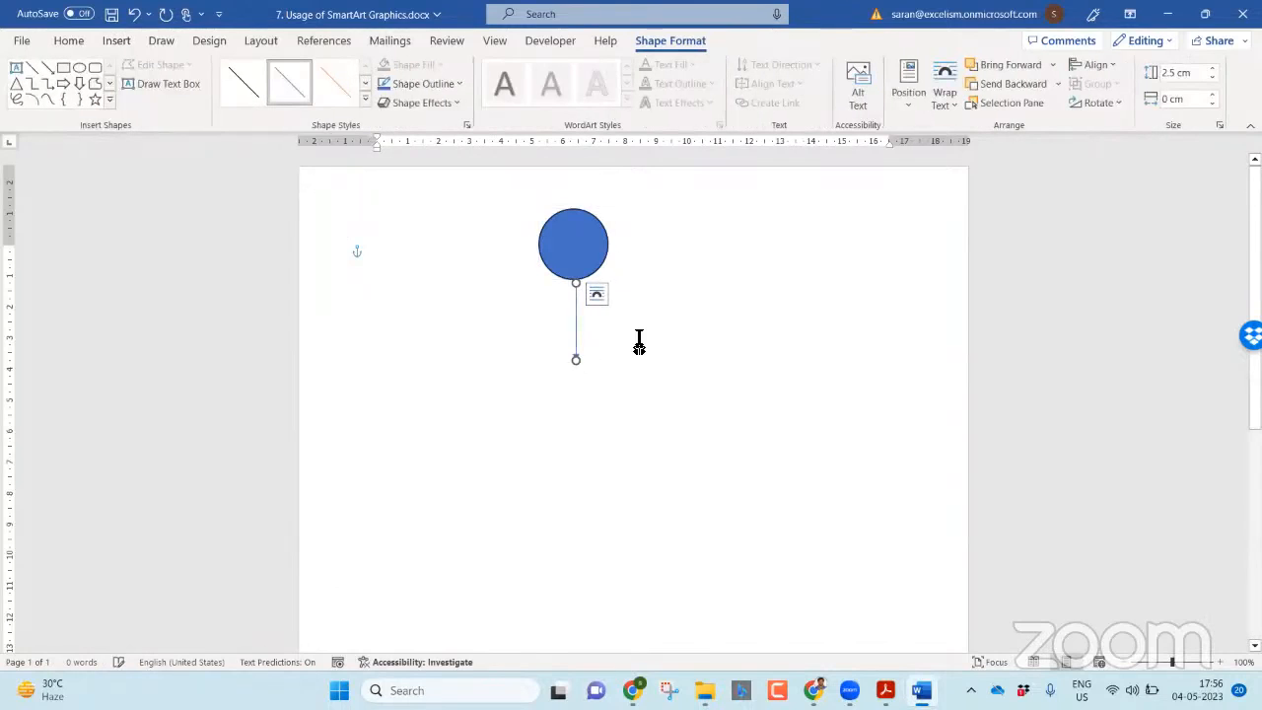
click(583, 310)
click(576, 305)
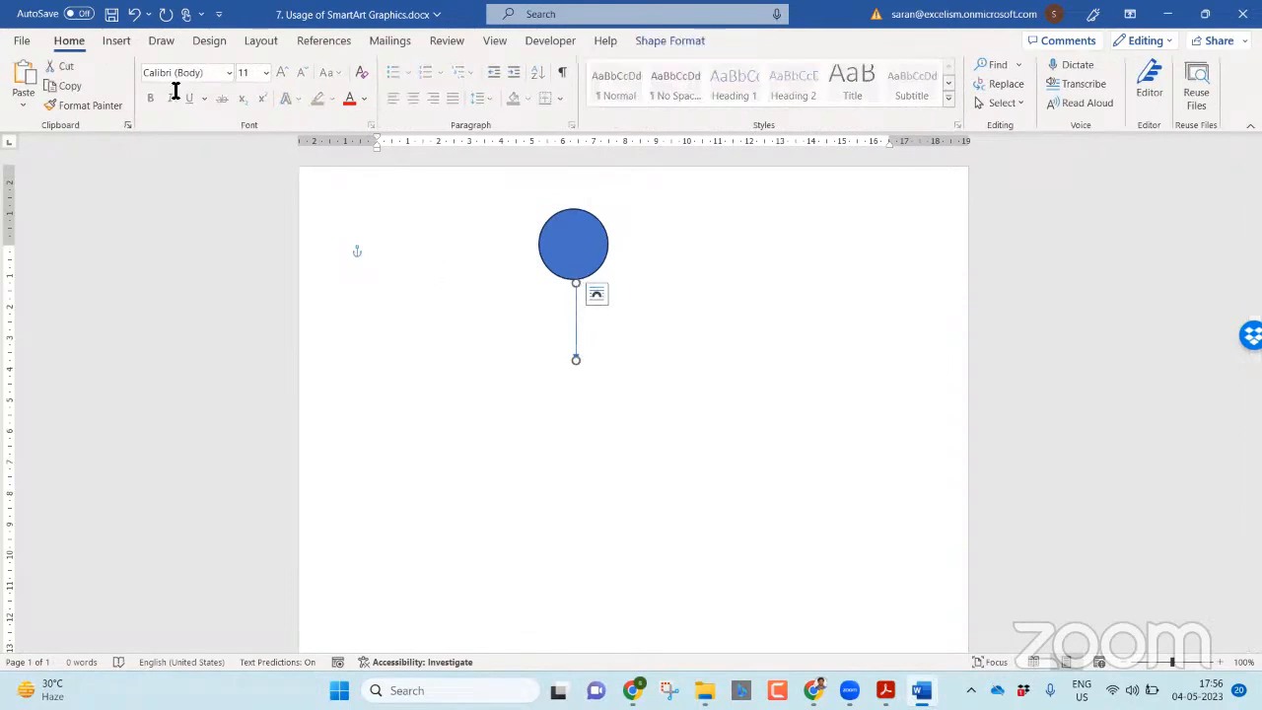
Draw a rectangle about 4.7 cm wide and 3.2 cm high beneath the arrow's tip.
click(114, 40)
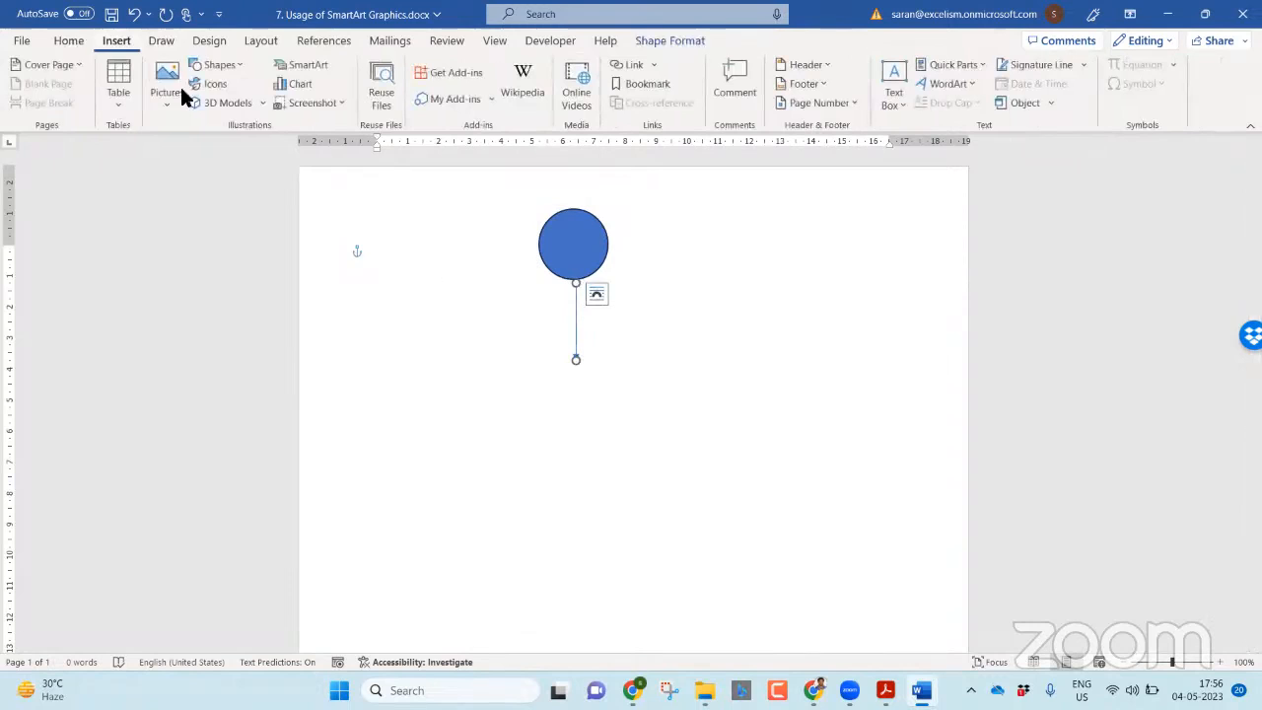
click(229, 63)
click(244, 104)
mouse_move(511, 357)
mouse_down()
mouse_move(631, 414)
mouse_move(658, 456)
mouse_move(653, 422)
mouse_up()
click(710, 305)
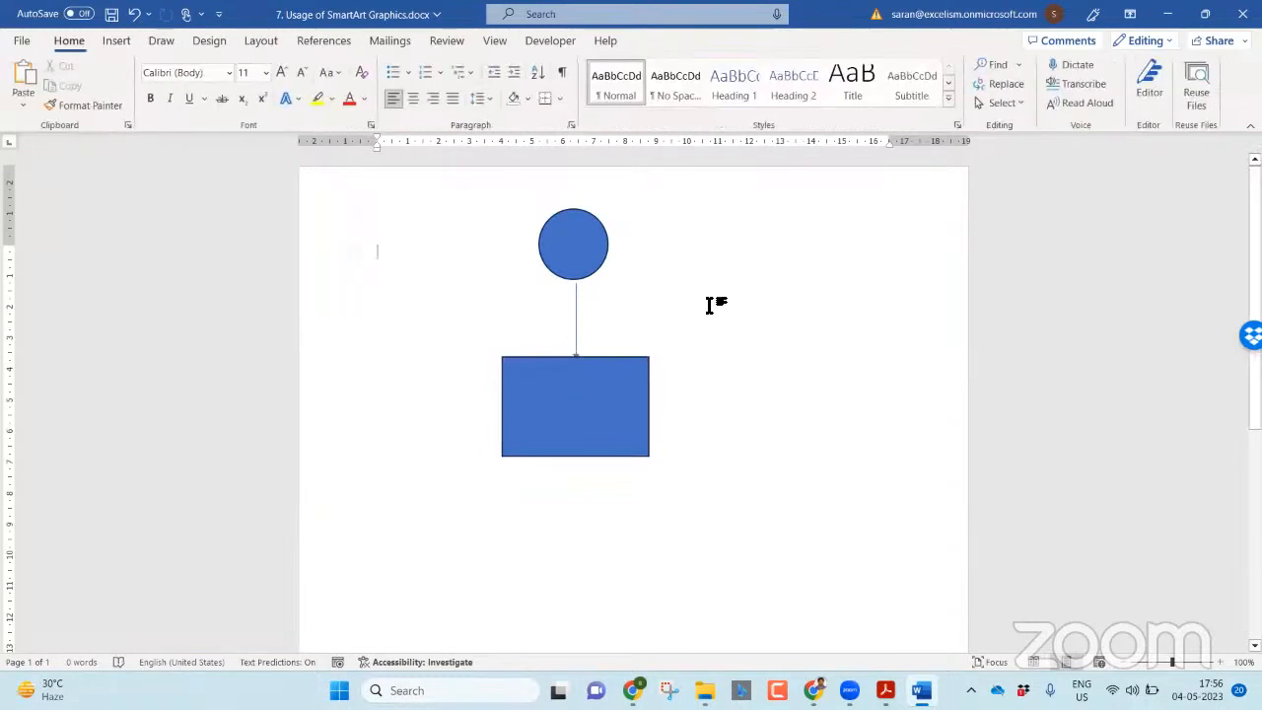
Delete the rectangle, circle and arrow to clear the page of all manually drawn shapes.
click(575, 261)
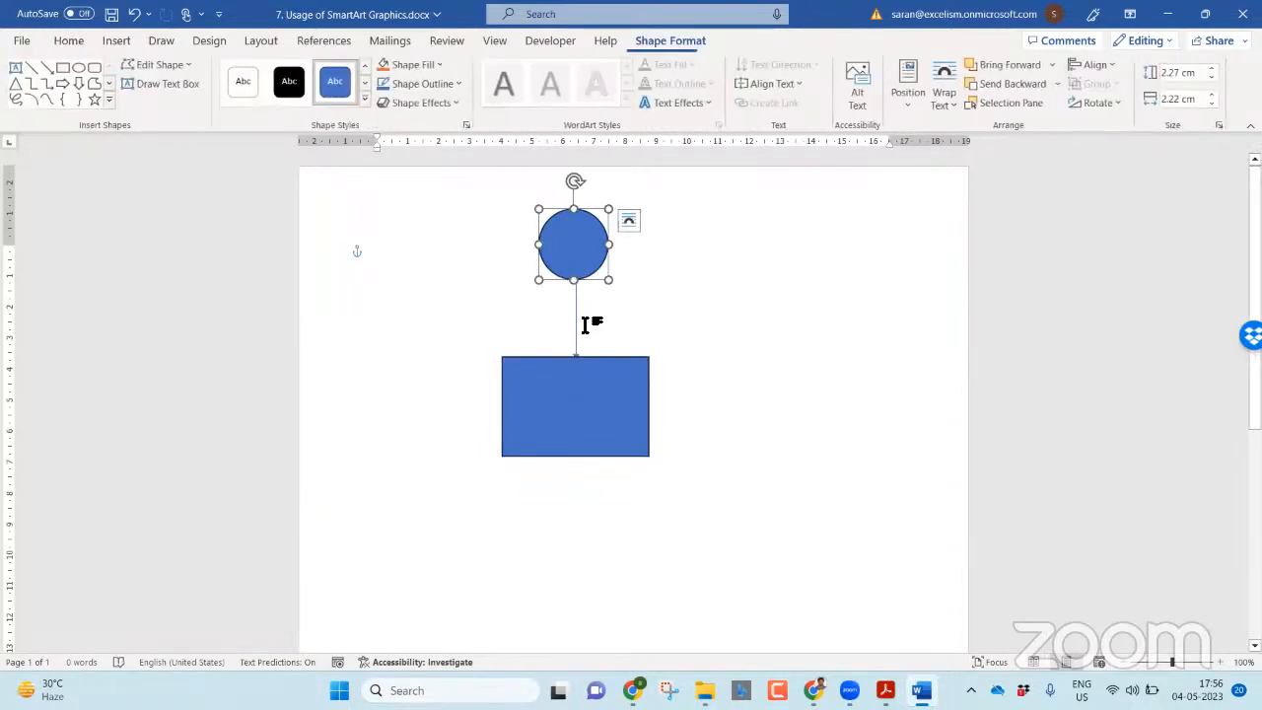
click(625, 402)
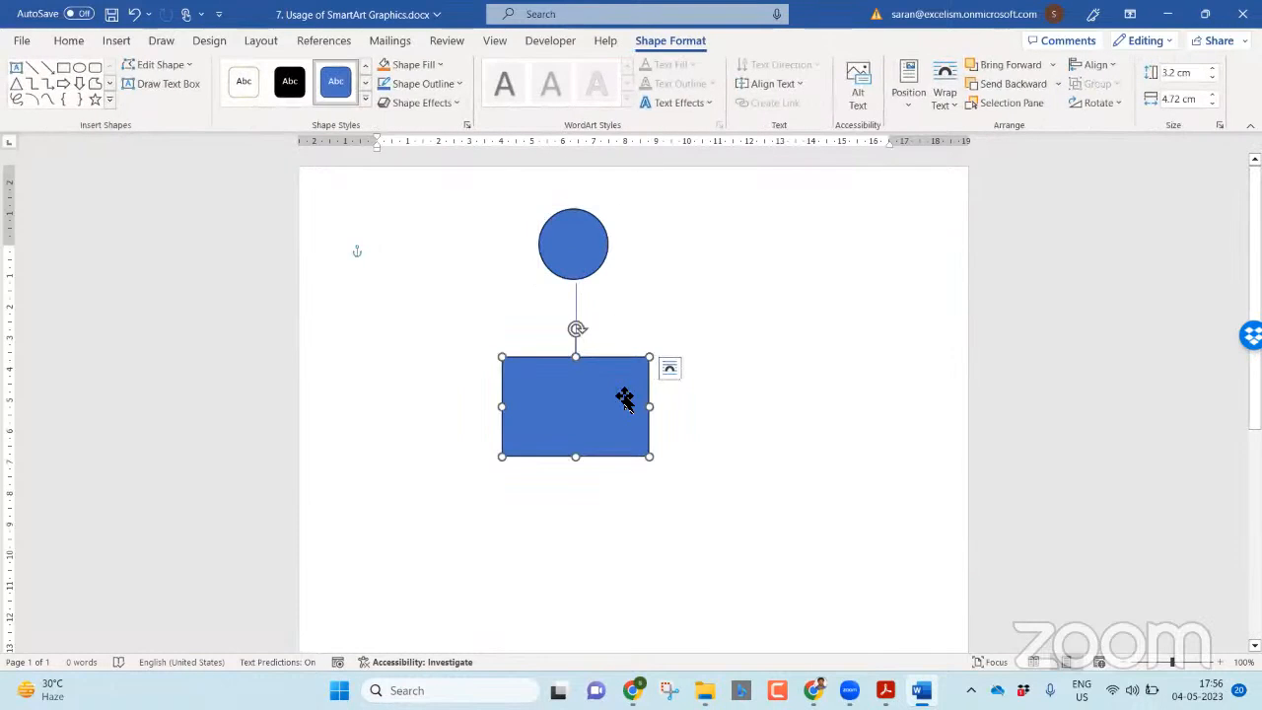
key(Delete)
click(576, 337)
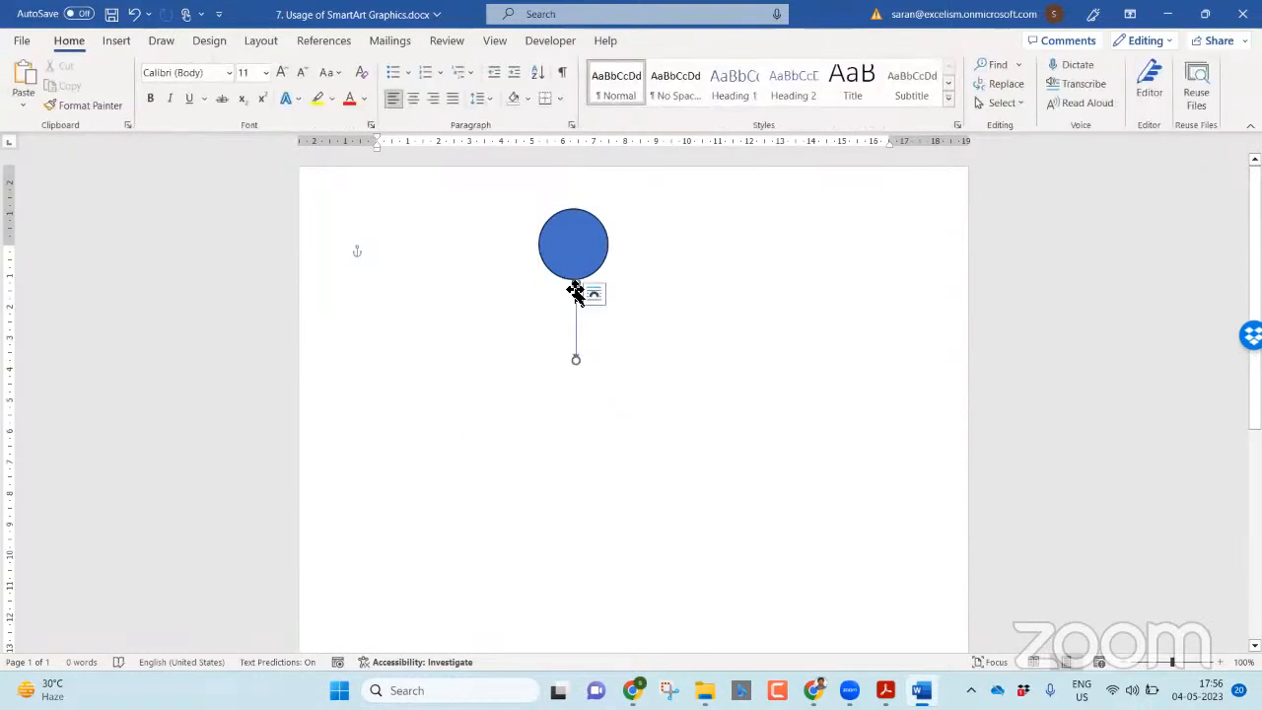
click(574, 247)
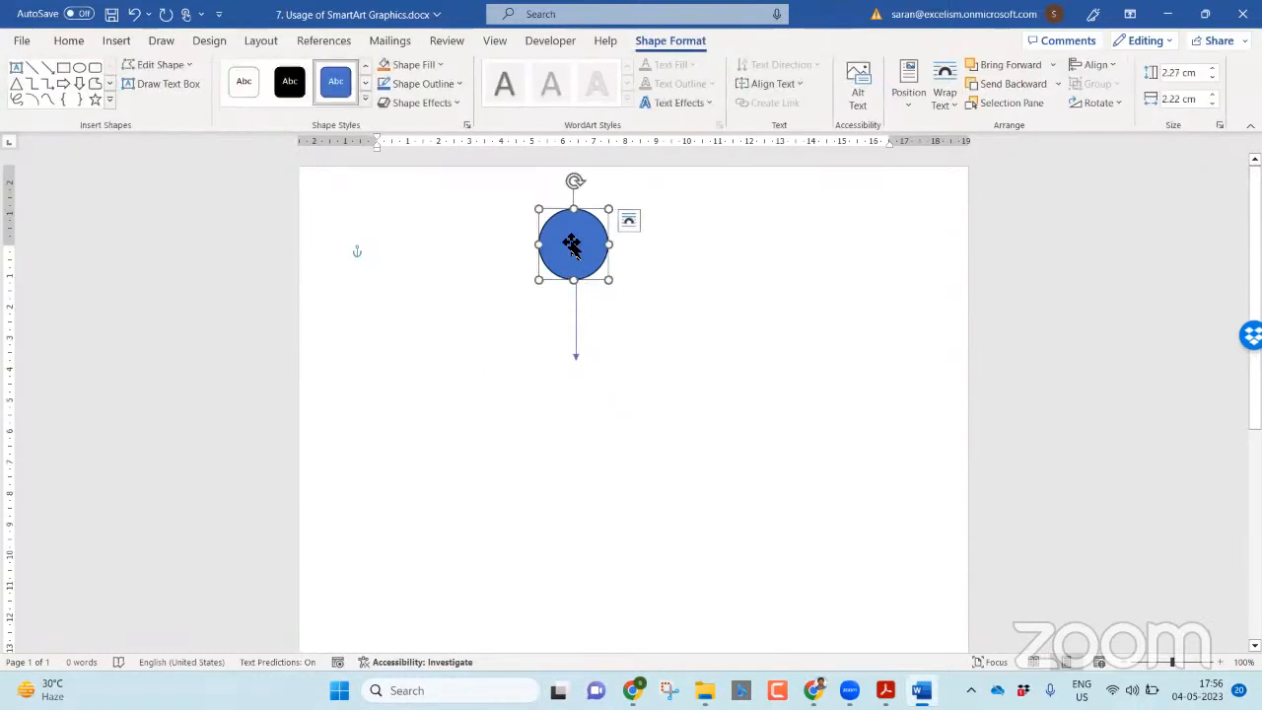
key(Delete)
click(578, 296)
key(Delete)
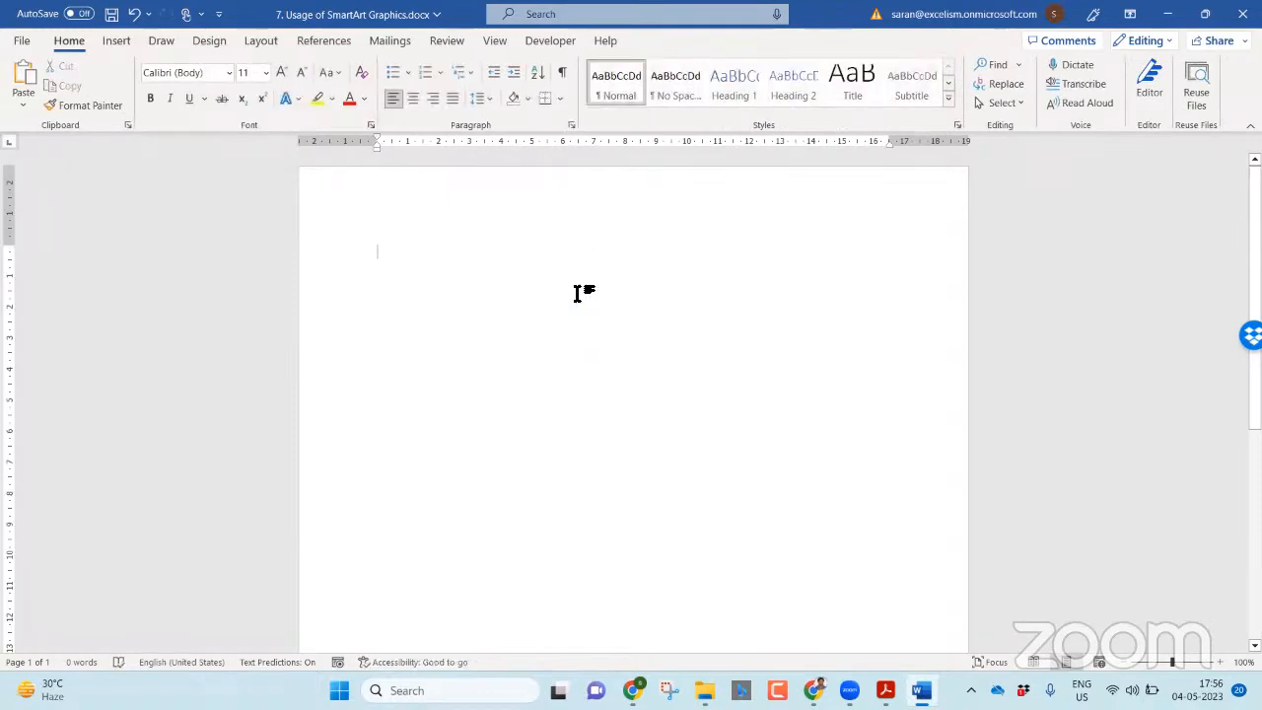
Look through the SmartArt categories and insert an Organization Chart from the Hierarchy layouts.
click(115, 39)
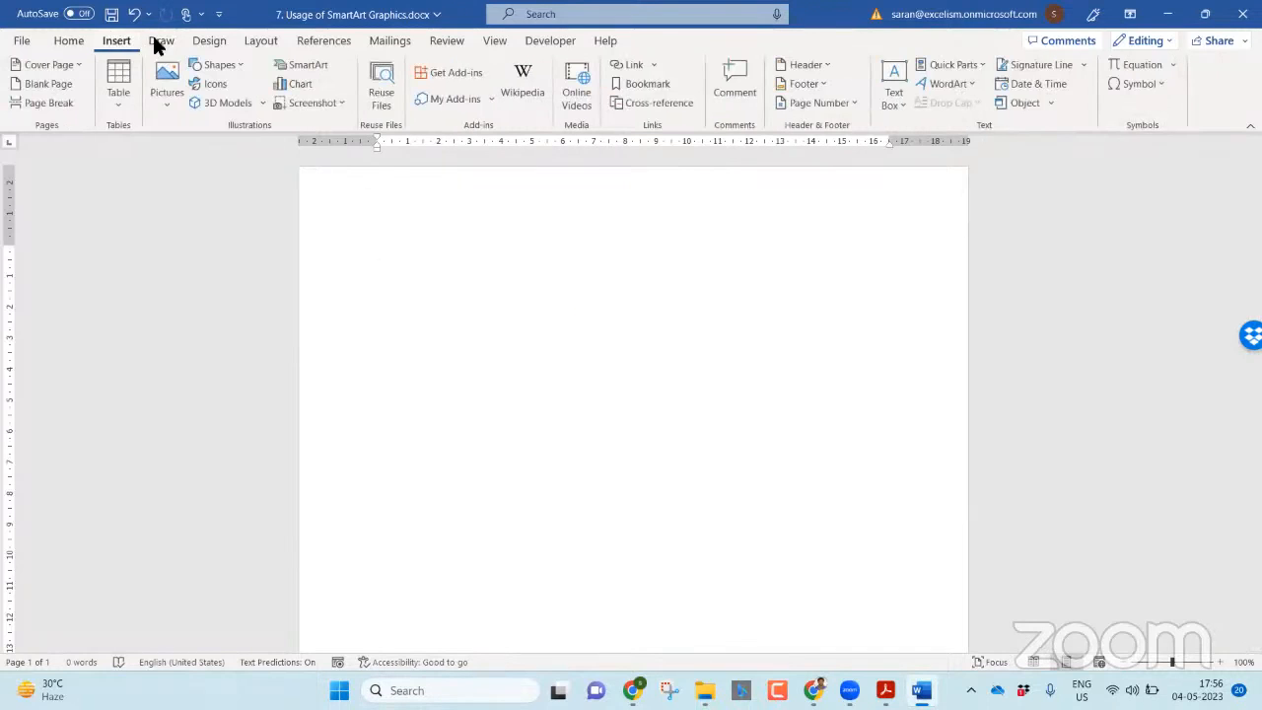
click(302, 67)
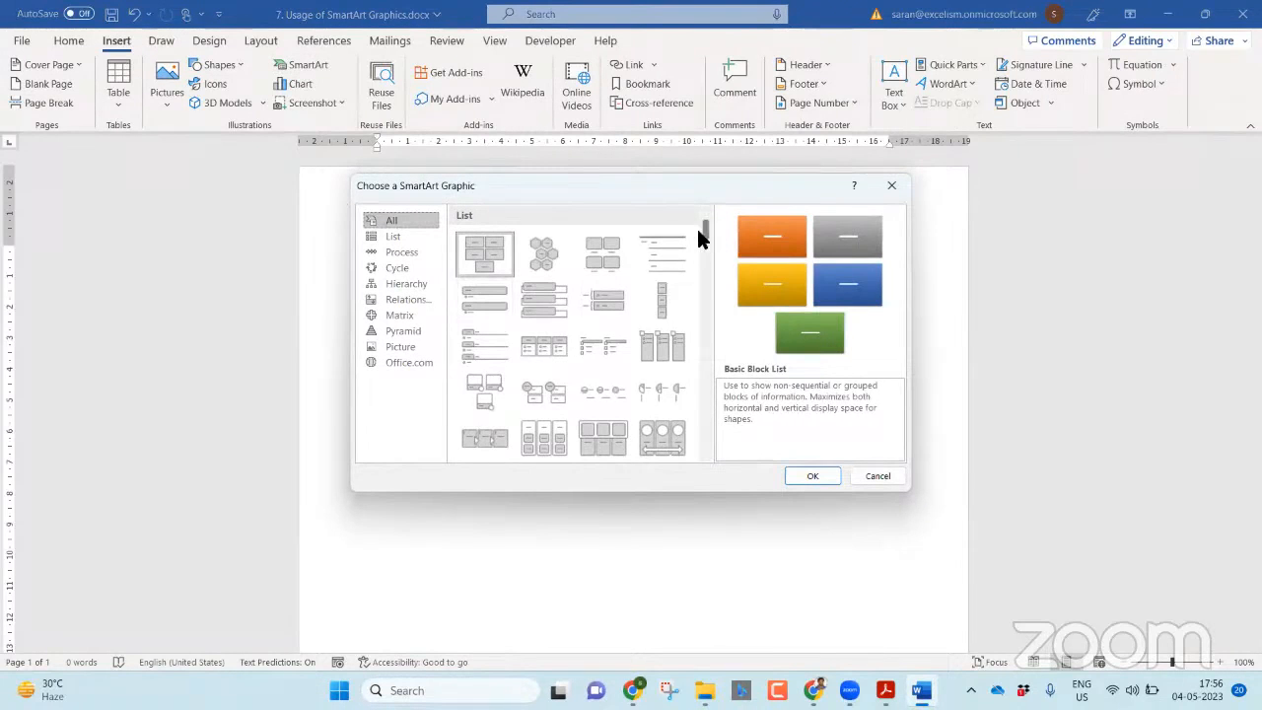
drag(704, 231, 721, 204)
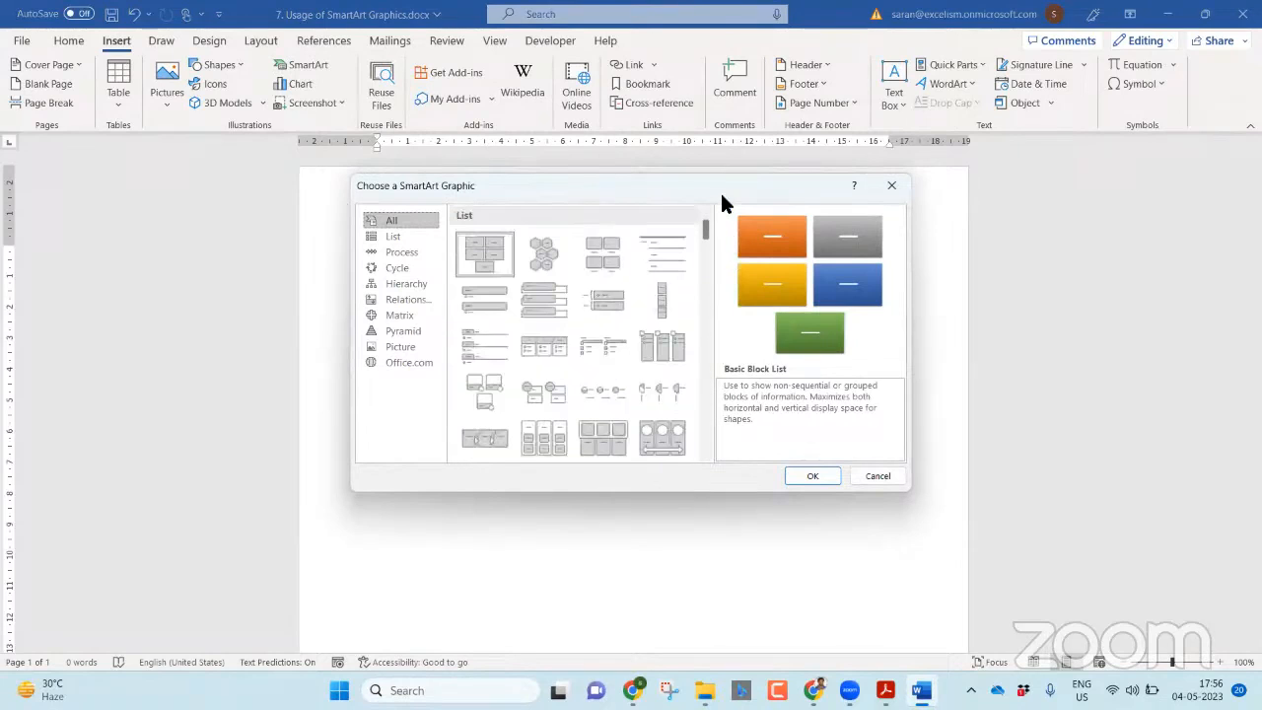
click(392, 238)
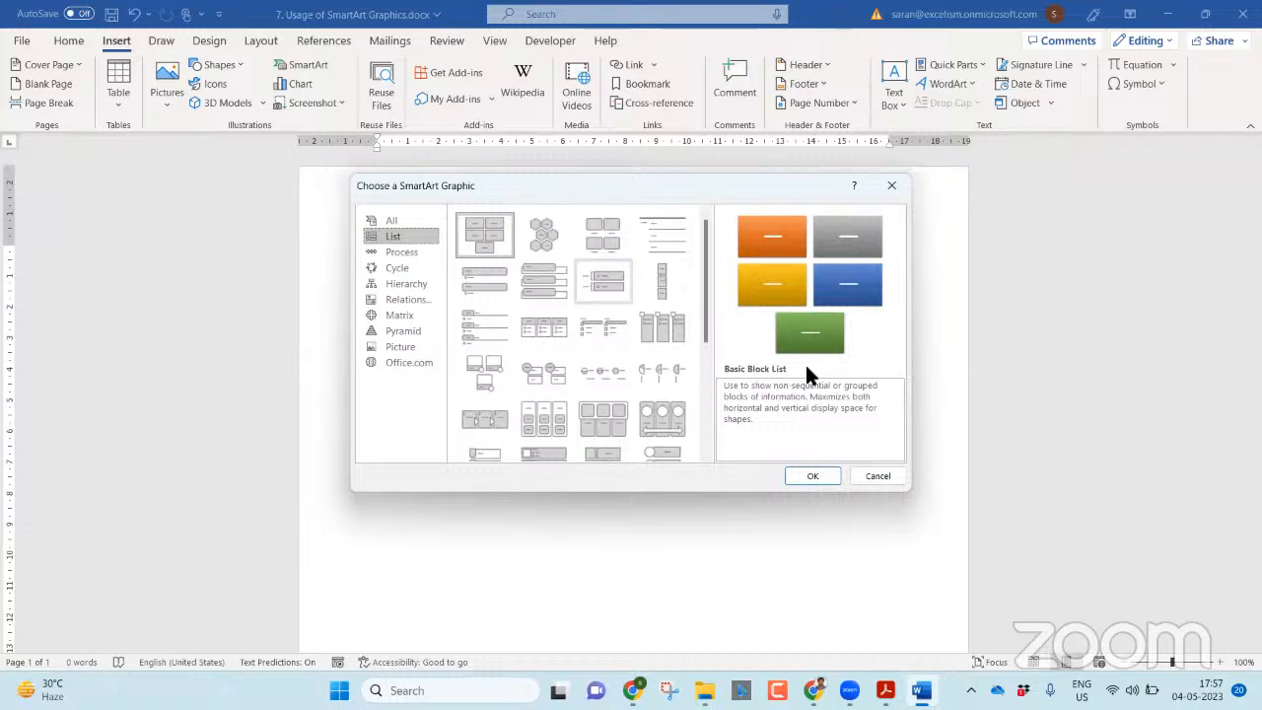
drag(706, 330, 701, 220)
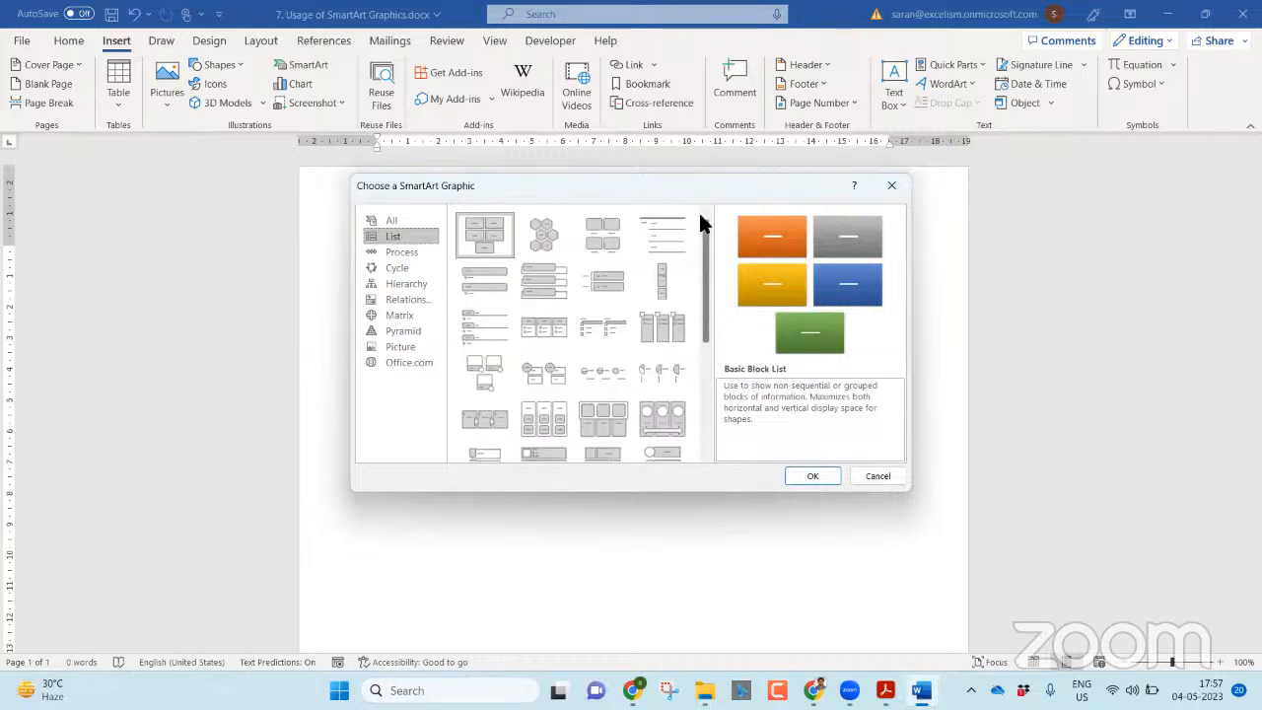
click(386, 252)
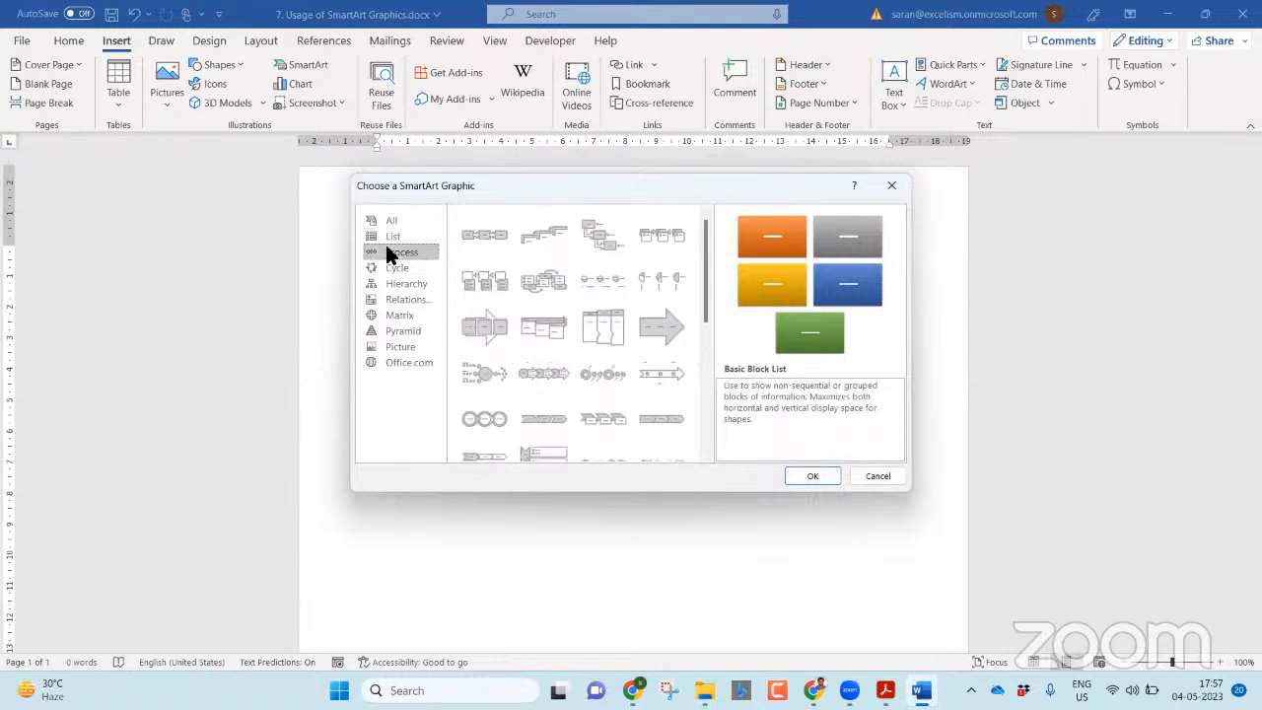
click(394, 283)
click(393, 267)
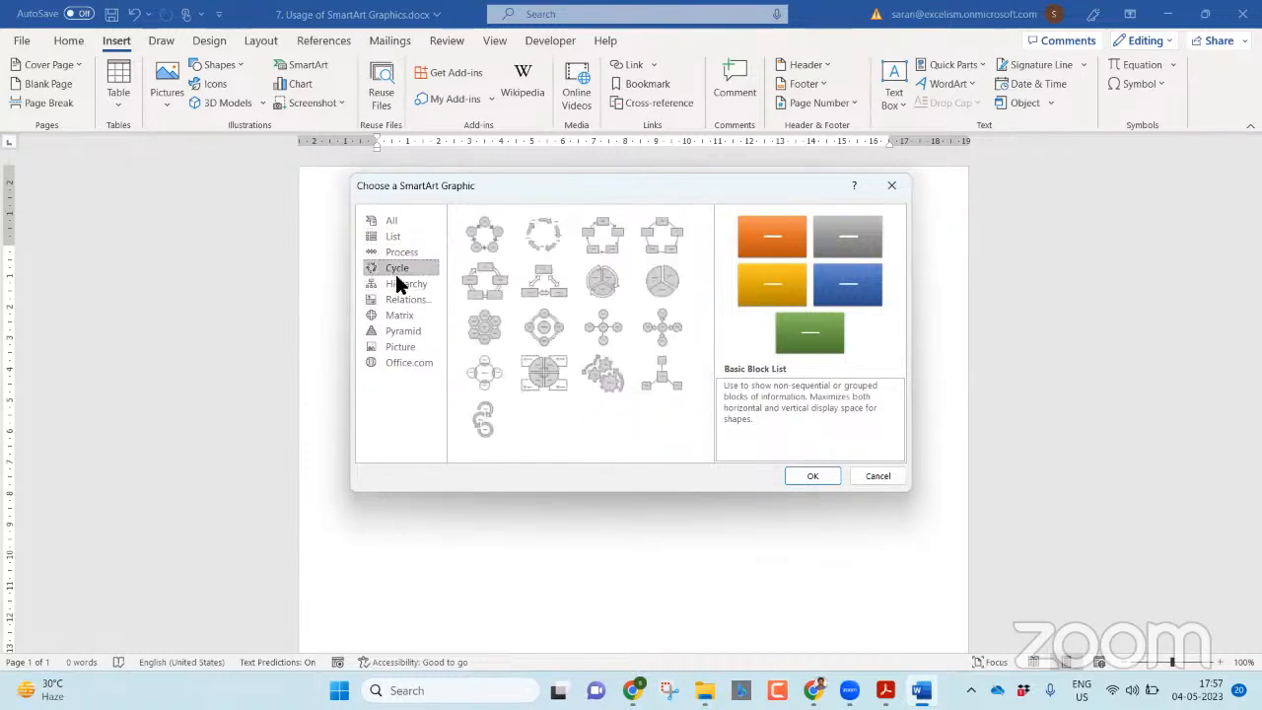
click(396, 282)
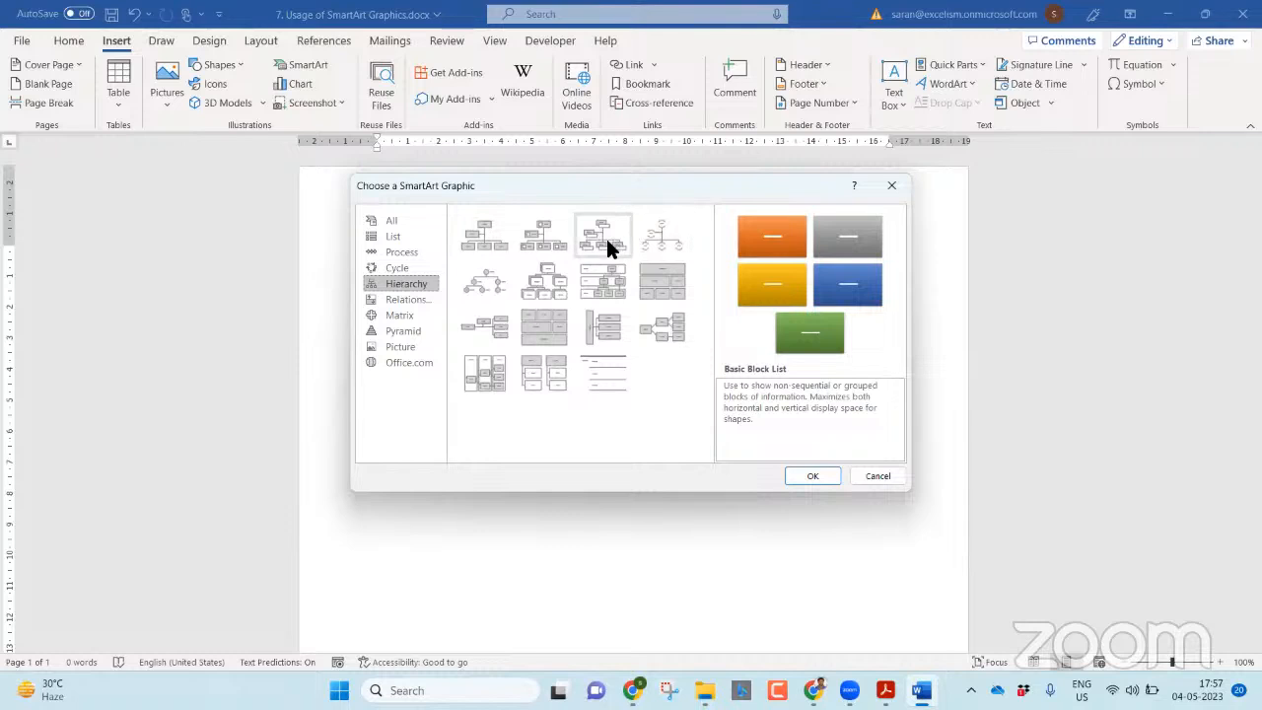
double_click(478, 237)
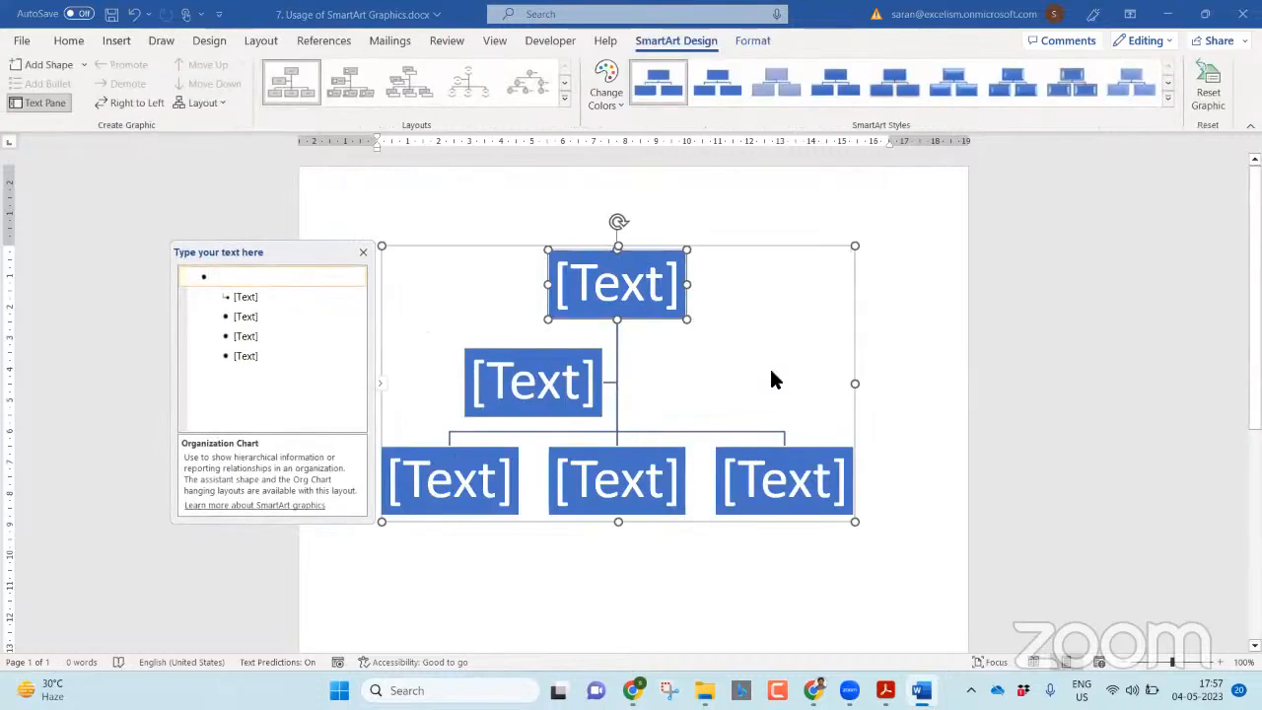
Select the organization chart as a whole and hide its text entry pane.
click(783, 332)
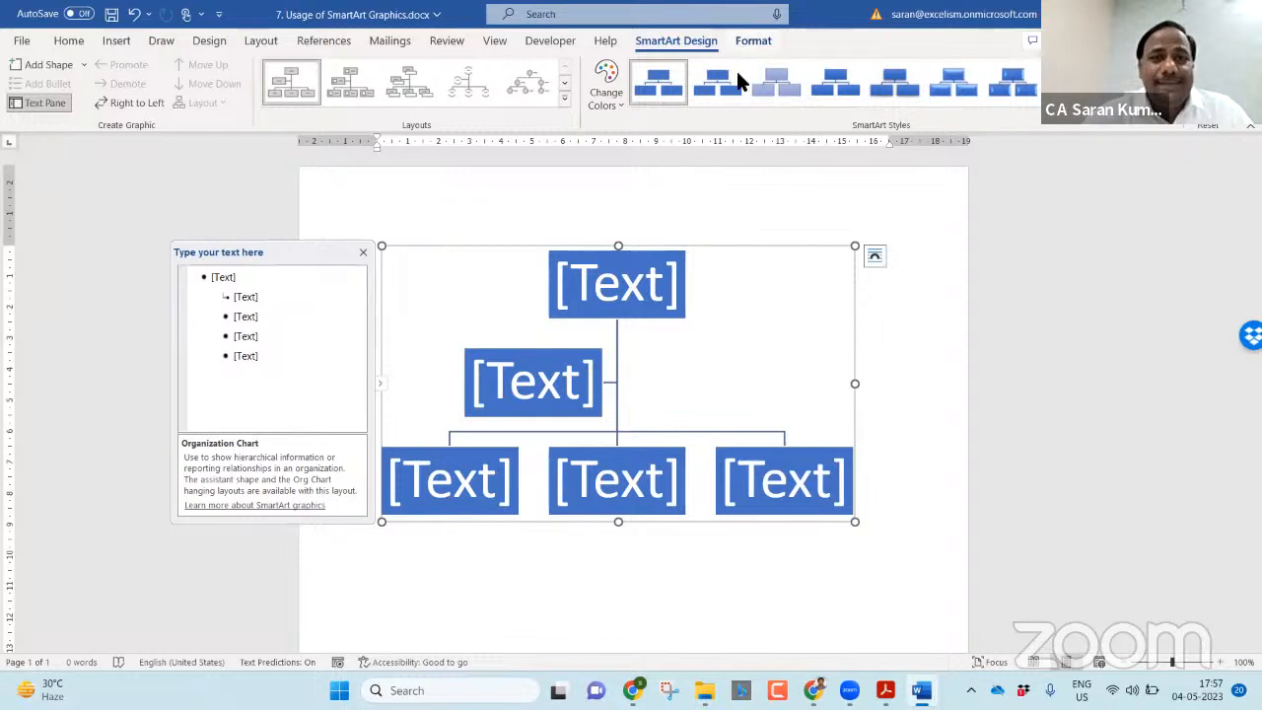
click(909, 303)
click(775, 312)
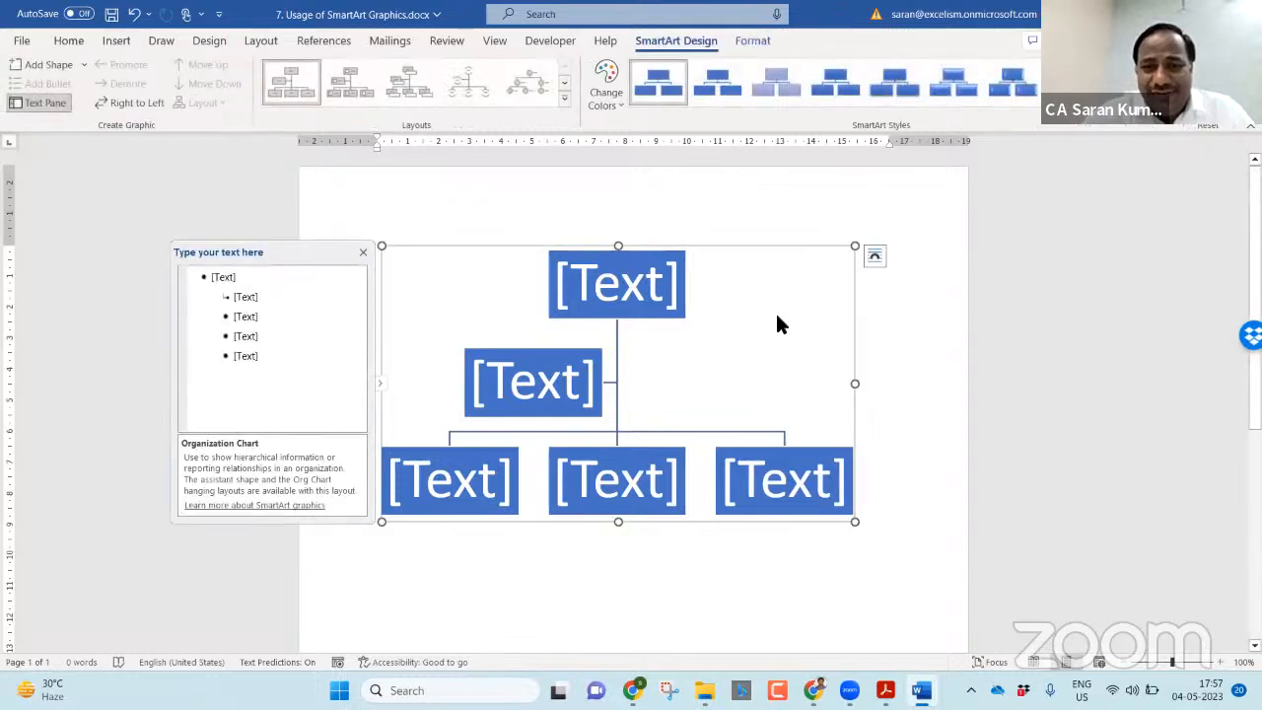
click(362, 254)
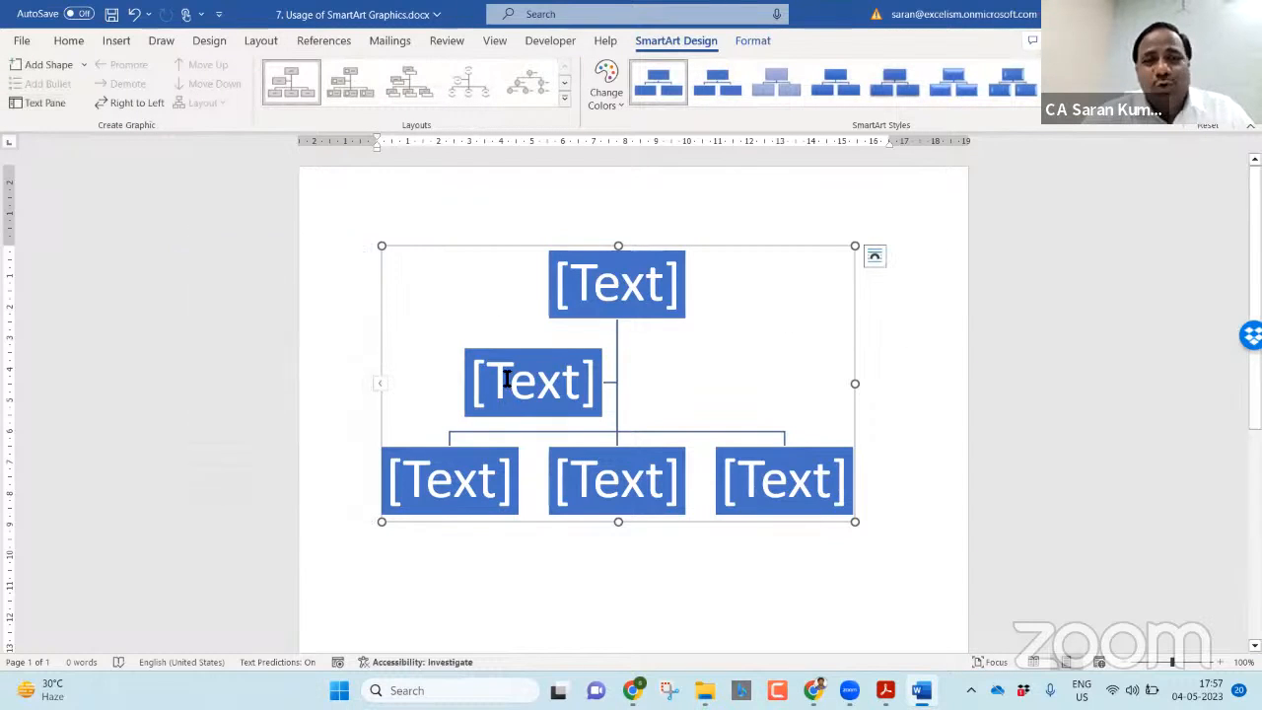
Try the label "CEO" in the organization chart's top box and undo the entry.
click(625, 282)
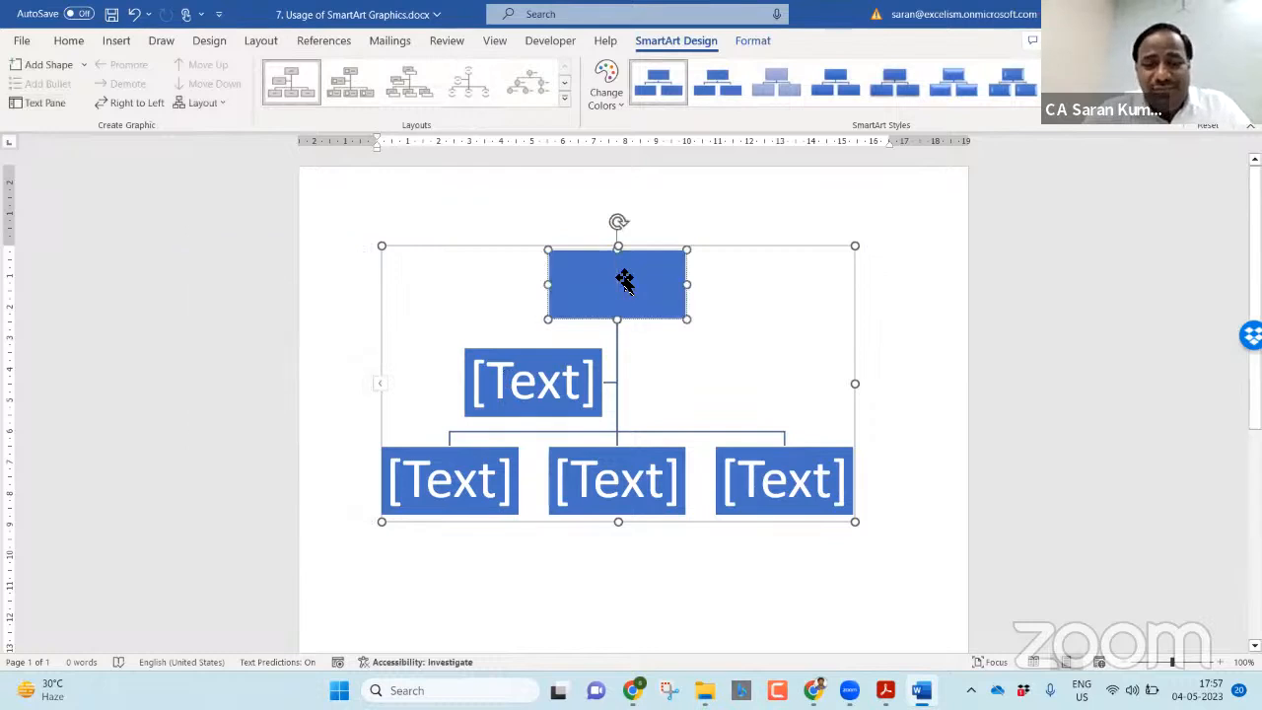
text(CEO)
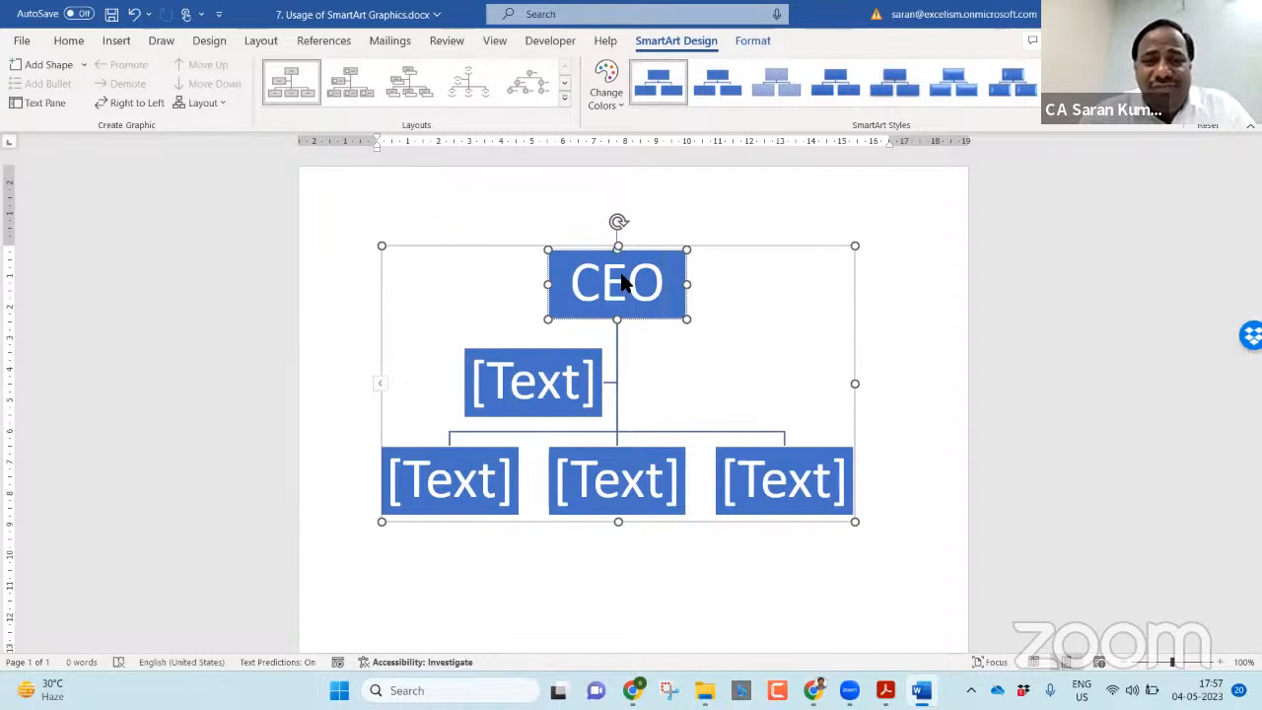
key(ctrl+z)
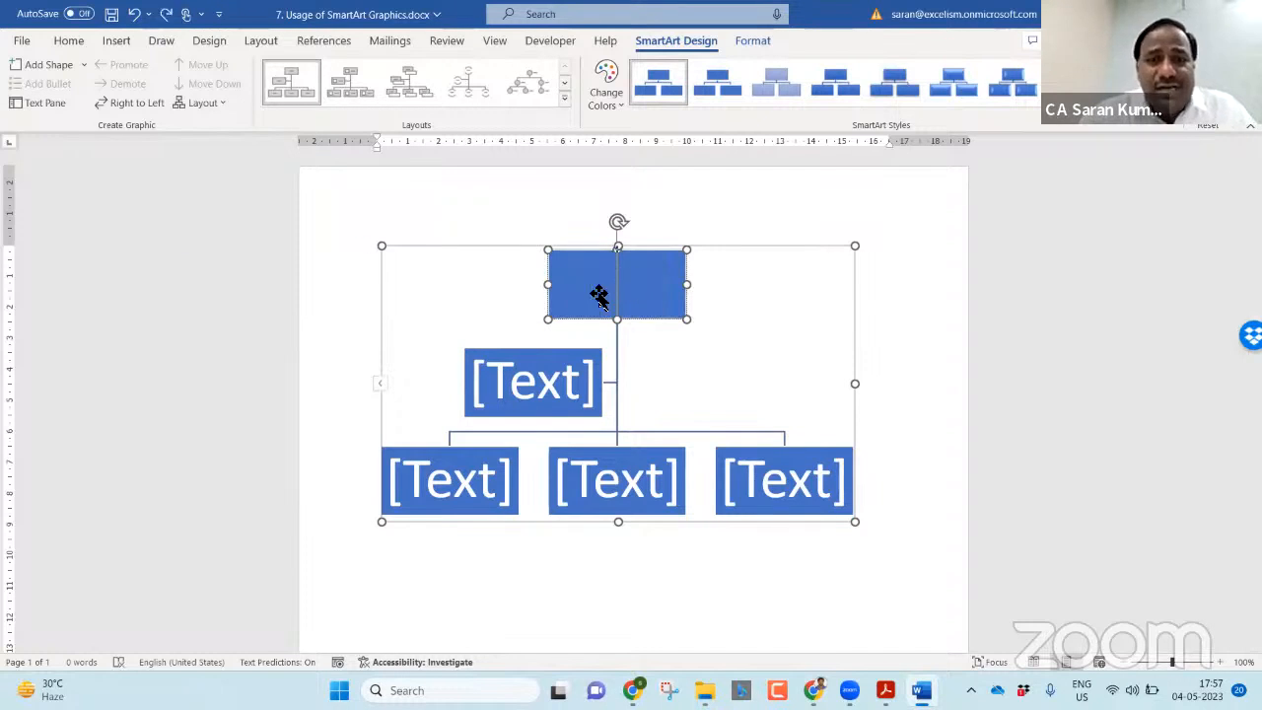
click(448, 304)
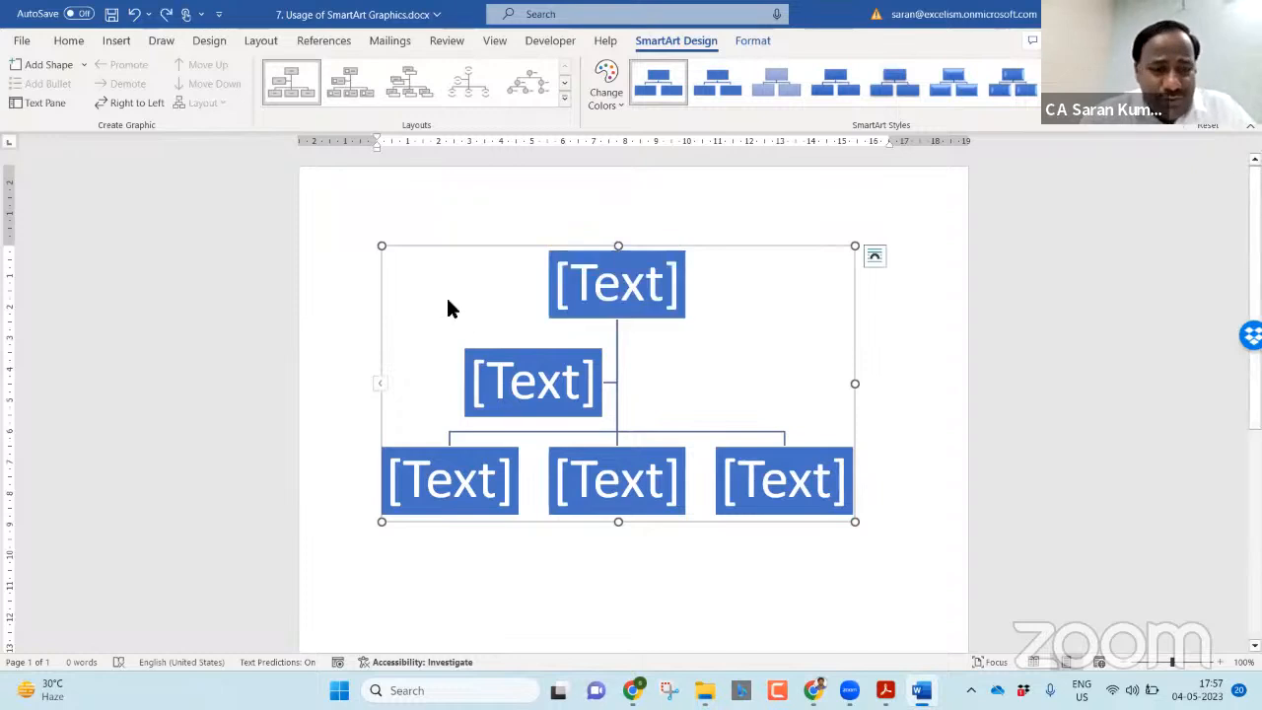
Show the organization chart's text pane, clear all placeholder entries and enter "CEO" as the top-level entry.
click(381, 385)
drag(290, 364, 141, 267)
key(BackSpace)
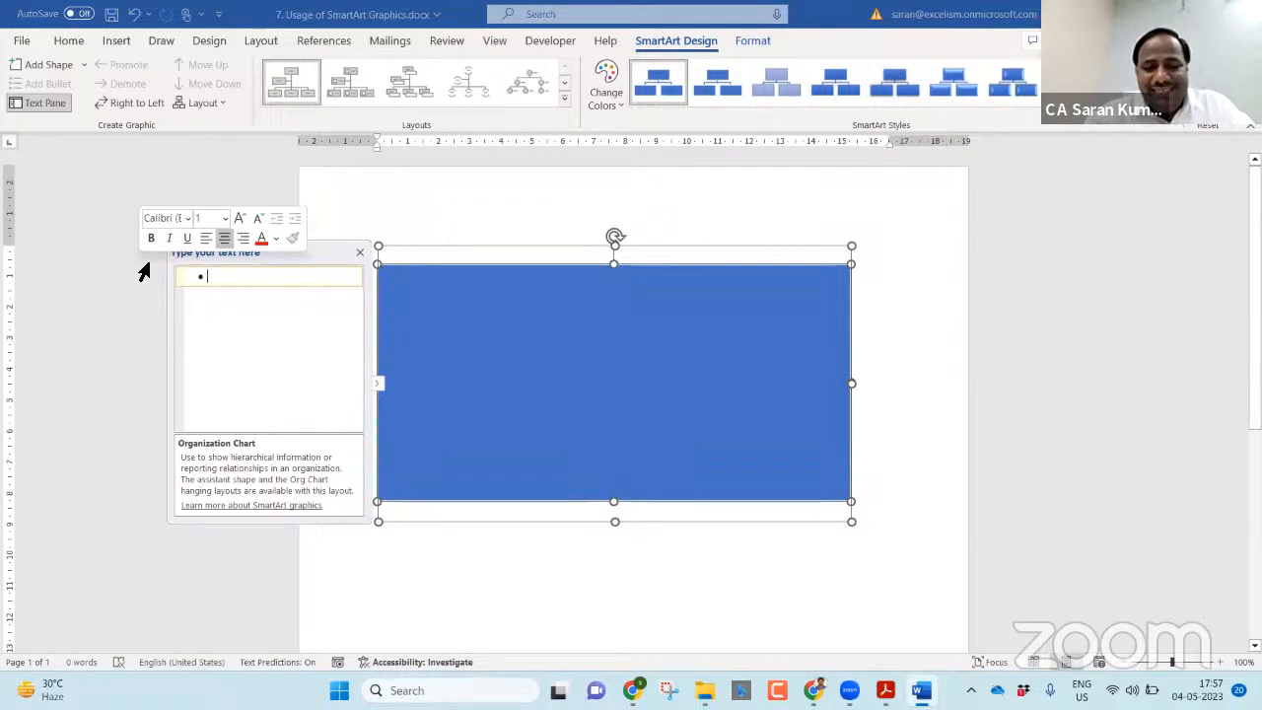
text(CEO)
Add "CFO", "CIO" and "COO" as three second-level entries beneath CEO.
key(Return)
key(Tab)
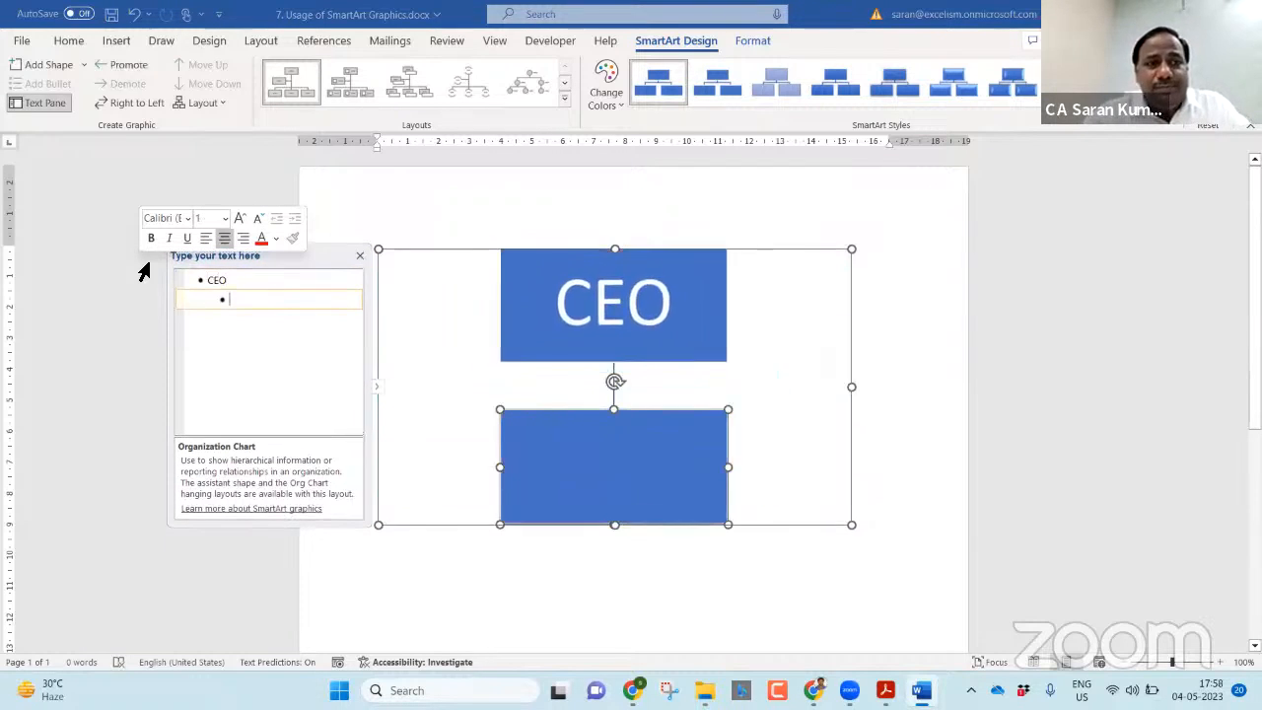
text(CFO)
key(Return)
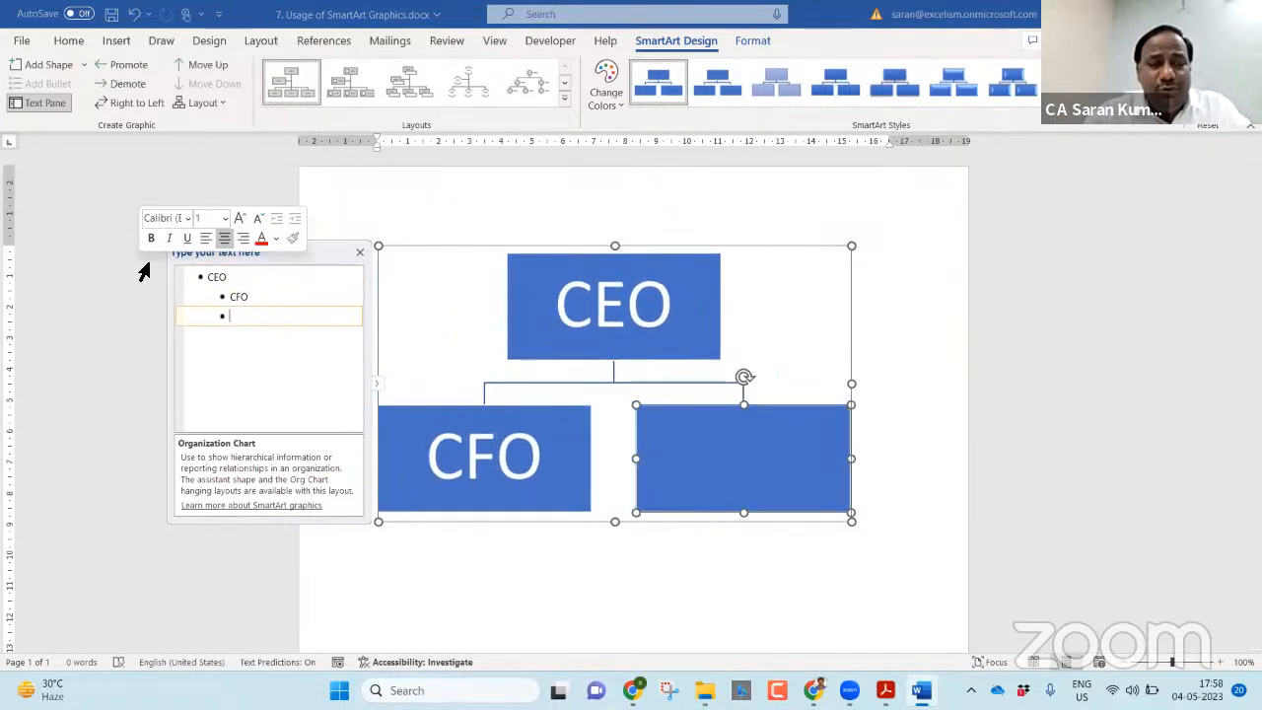
text(CIO)
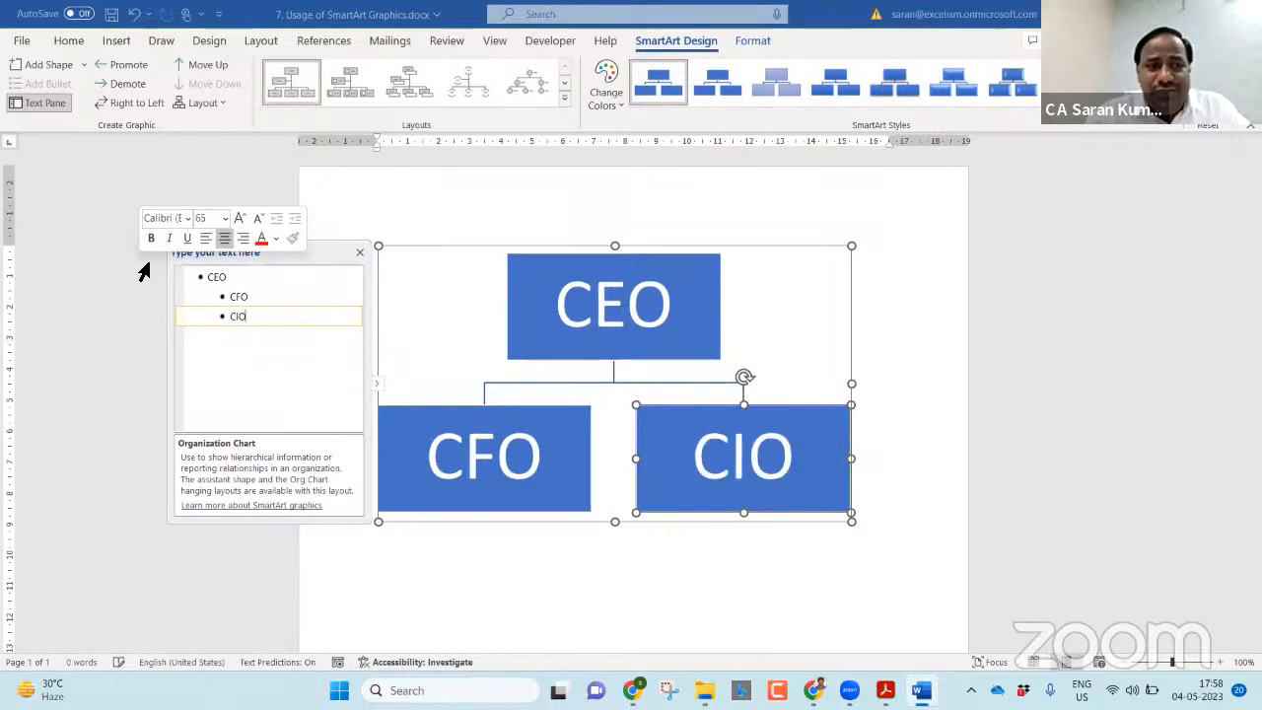
key(Return)
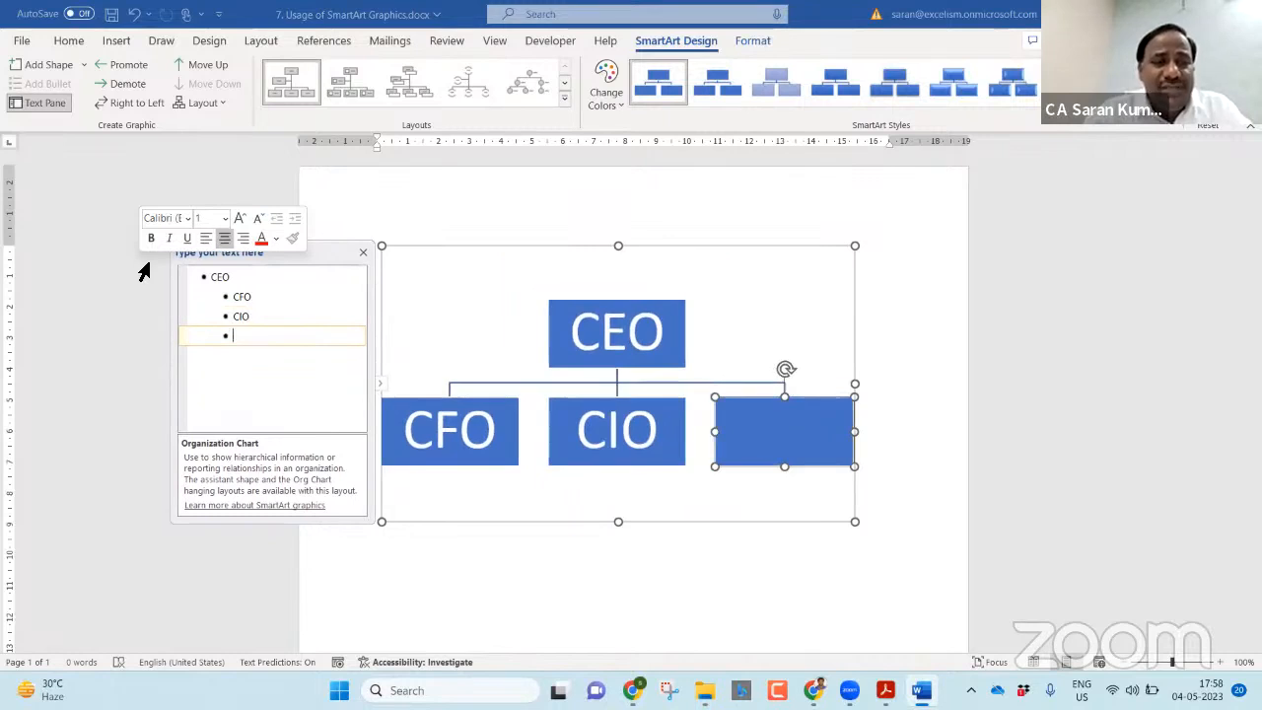
text(COO)
key(Return)
key(shift+Tab)
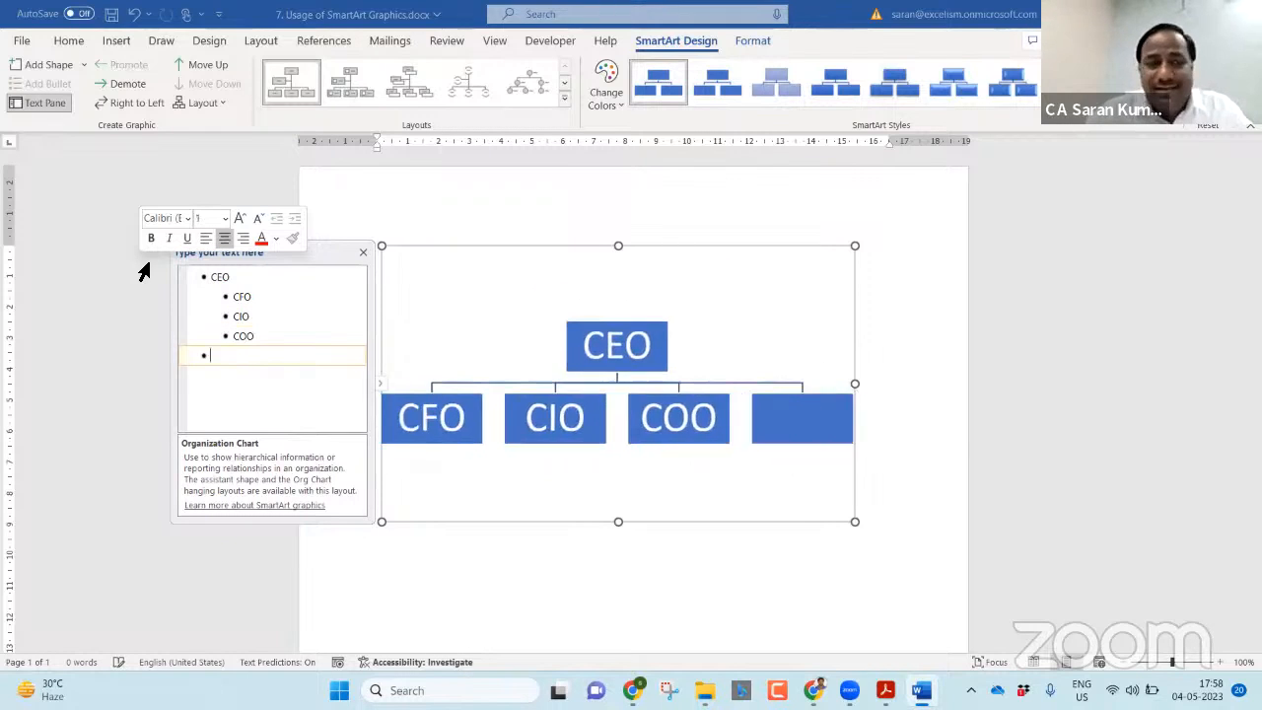
key(BackSpace)
Add "GM" one level beneath CFO and "DGM" one level beneath that GM.
key(Up)
key(Up)
key(Up)
key(Down)
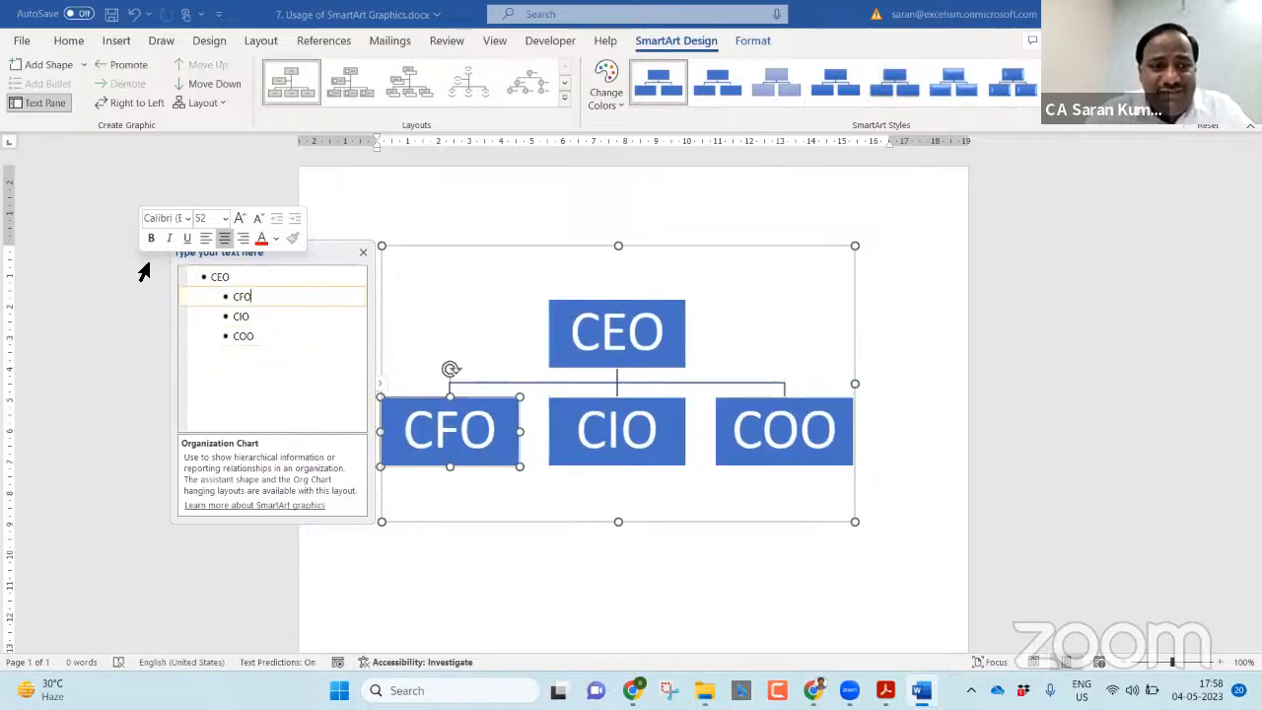
key(Return)
key(Tab)
text(GM)
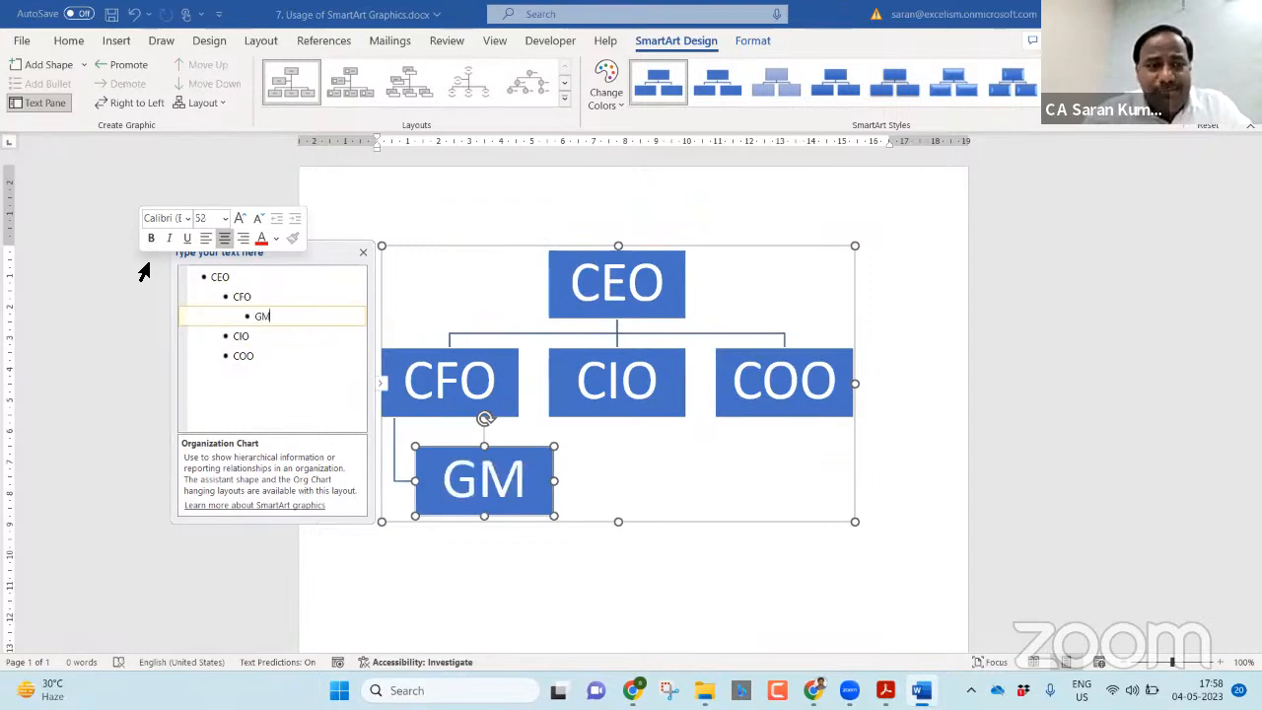
key(Return)
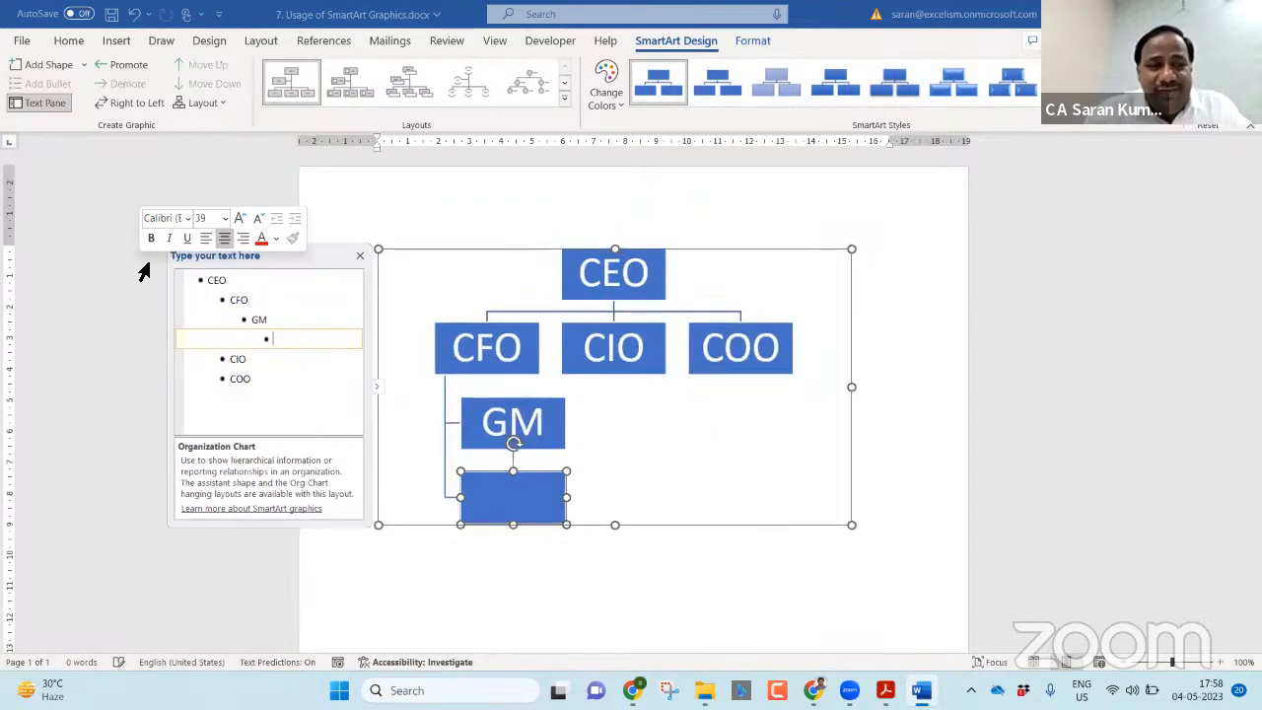
key(Tab)
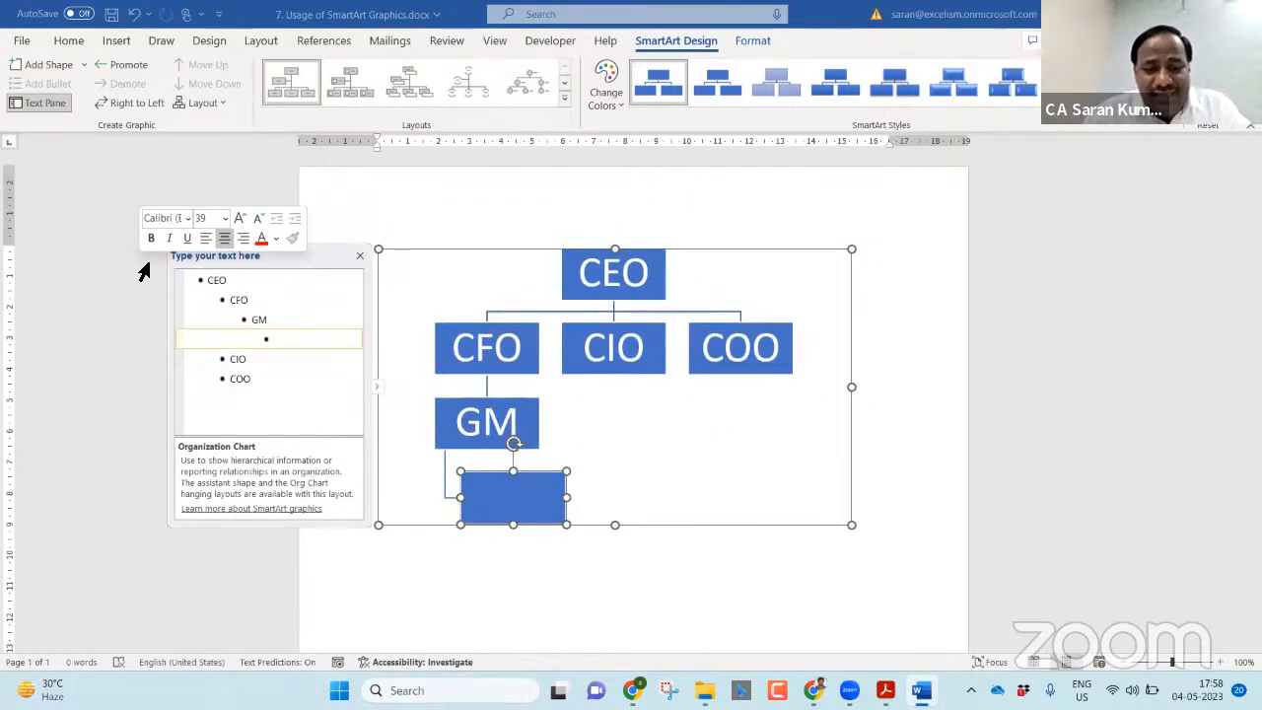
text(DGM)
Try a blank top-level entry below DGM, remove it and demote CIO back beneath CEO.
key(Return)
key(shift+Tab)
key(shift+Tab)
key(shift+Tab)
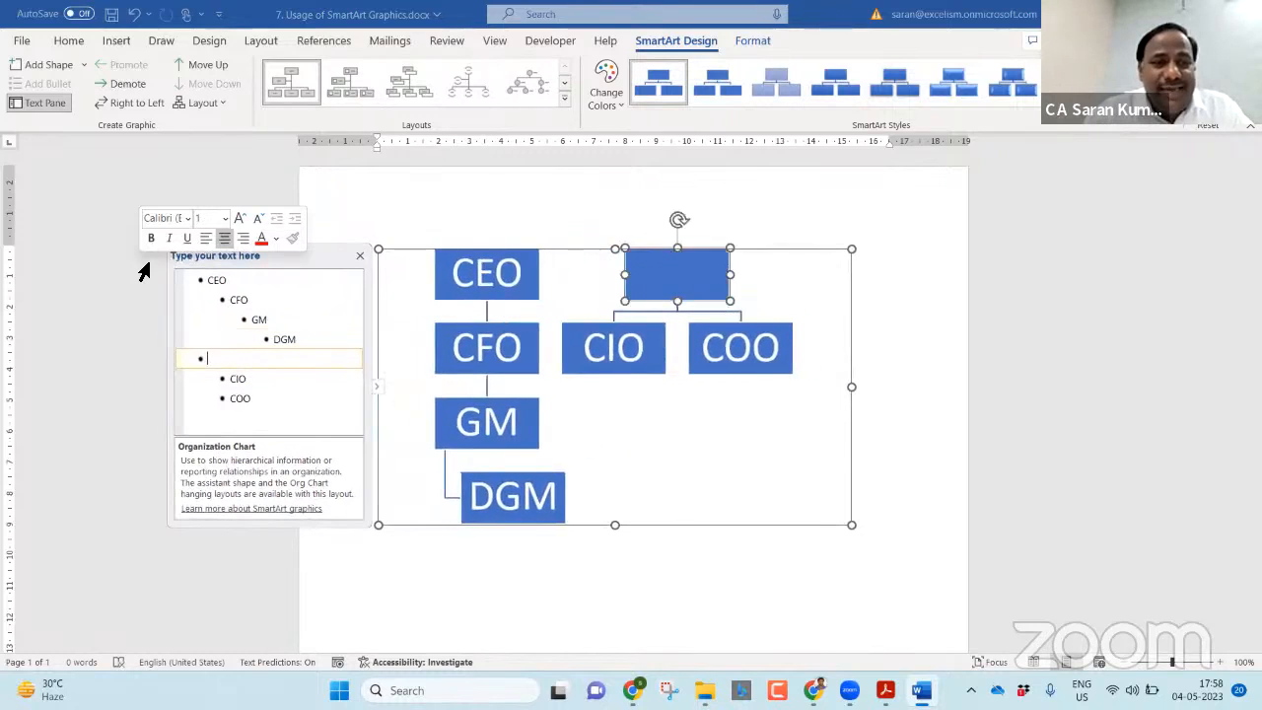
key(BackSpace)
key(Down)
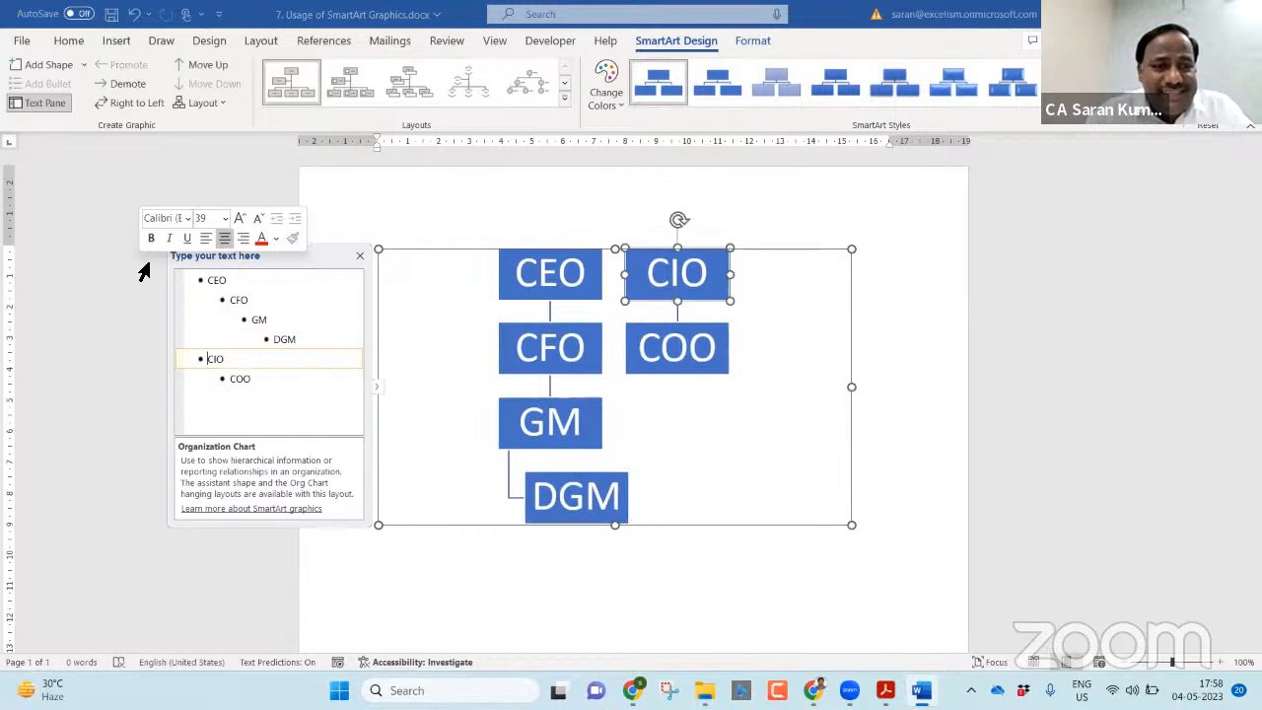
key(Tab)
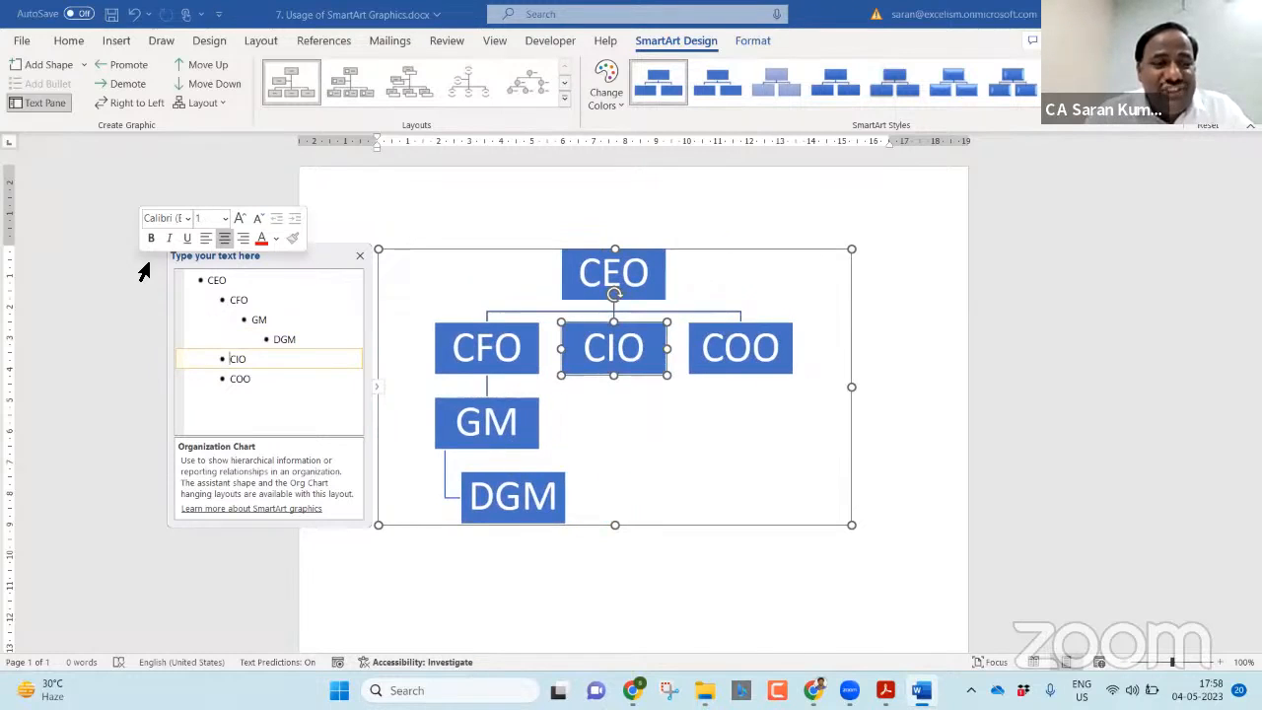
key(shift+Tab)
key(Tab)
Add "GM" one level beneath CIO and "DGM" one level beneath that GM.
key(Down)
key(Up)
key(Return)
key(Tab)
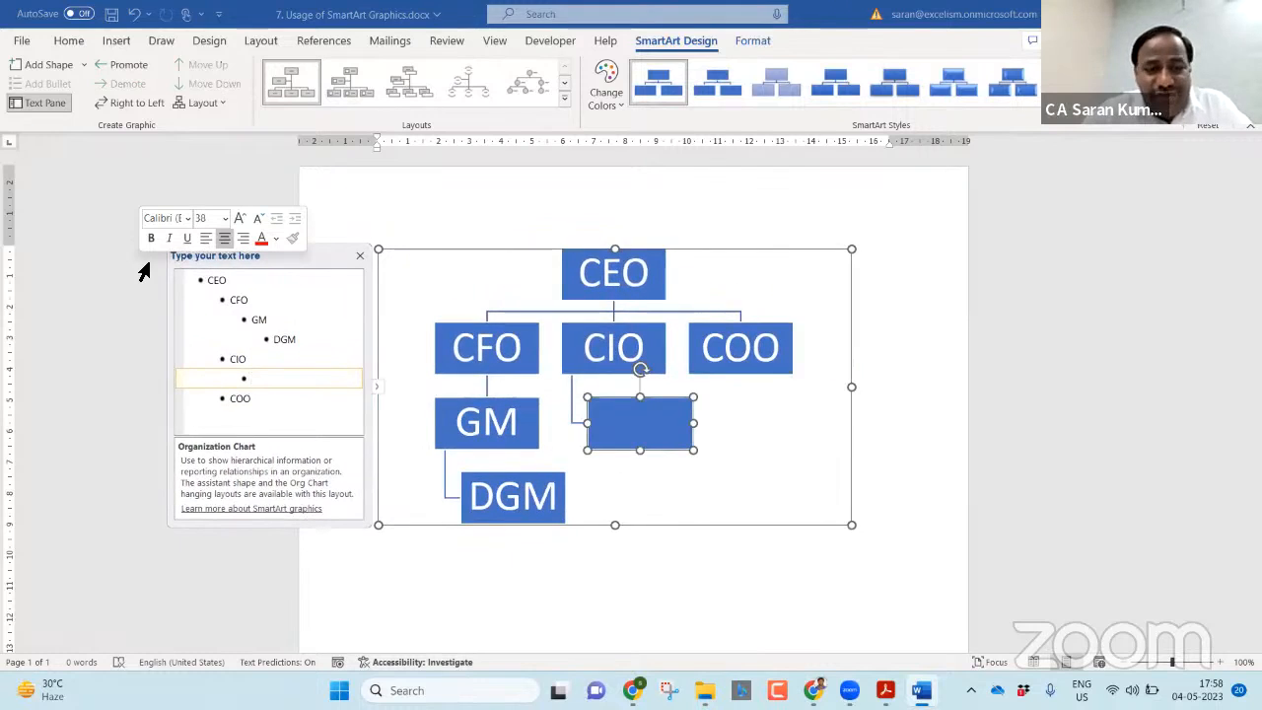
text(GM)
key(Return)
key(Tab)
text(DGM)
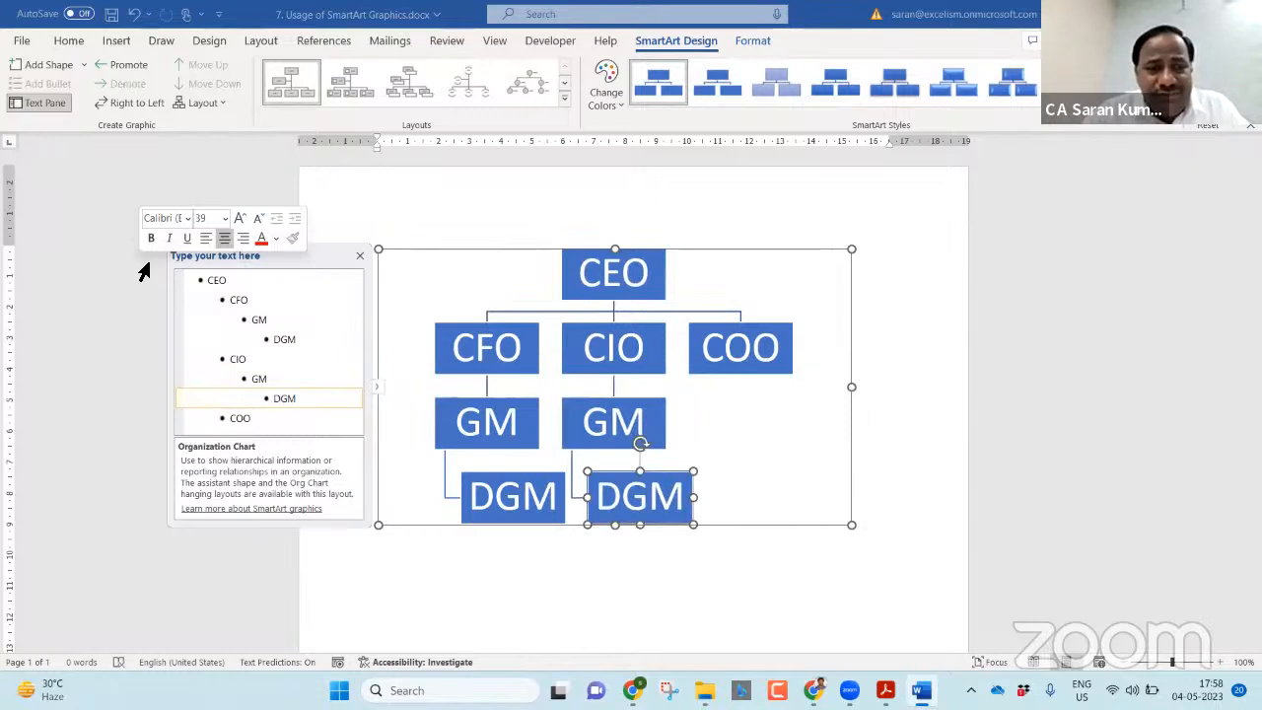
Add "GM" one level beneath COO and "DGM" one level beneath that GM.
key(Down)
key(Return)
key(Tab)
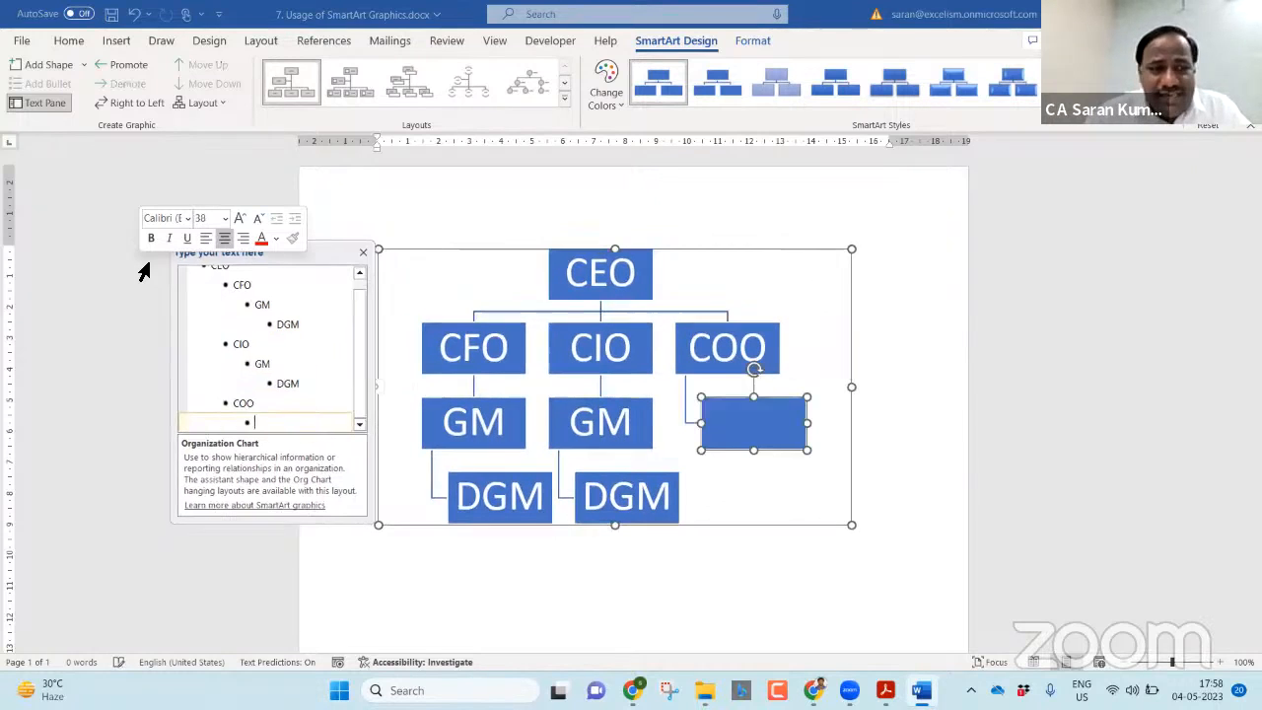
text(GM)
key(Return)
key(Tab)
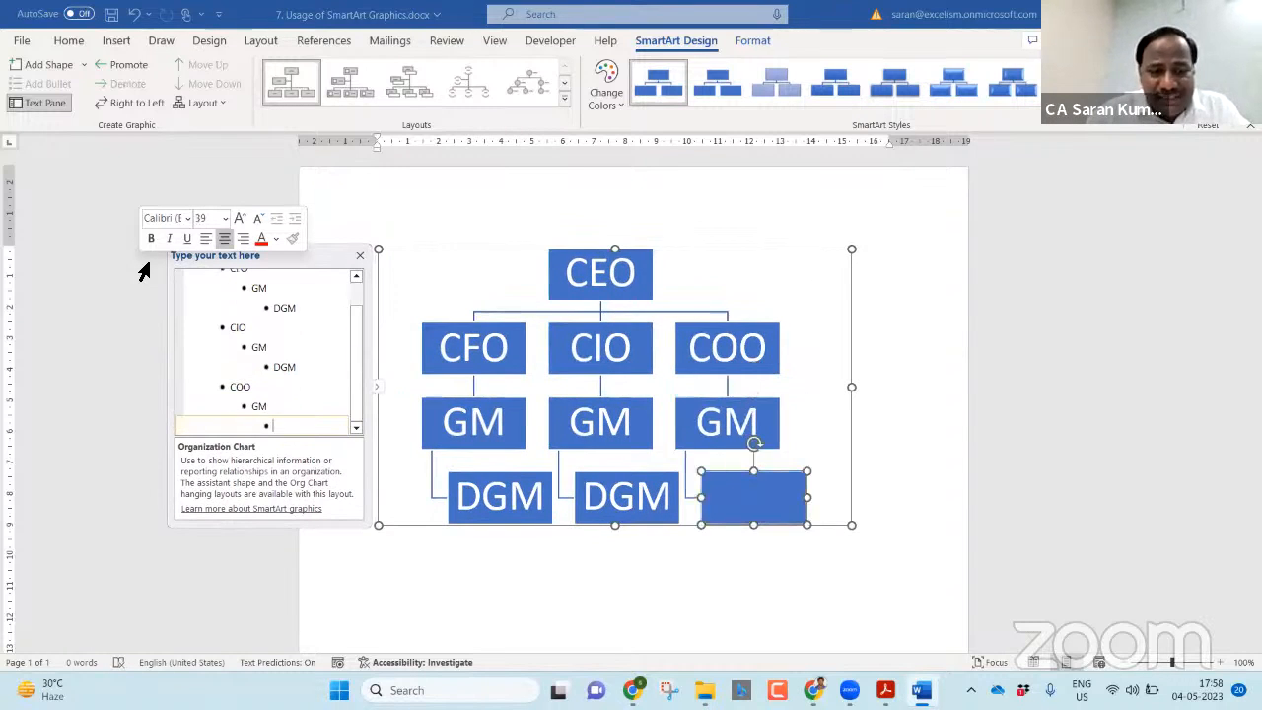
text(DGM)
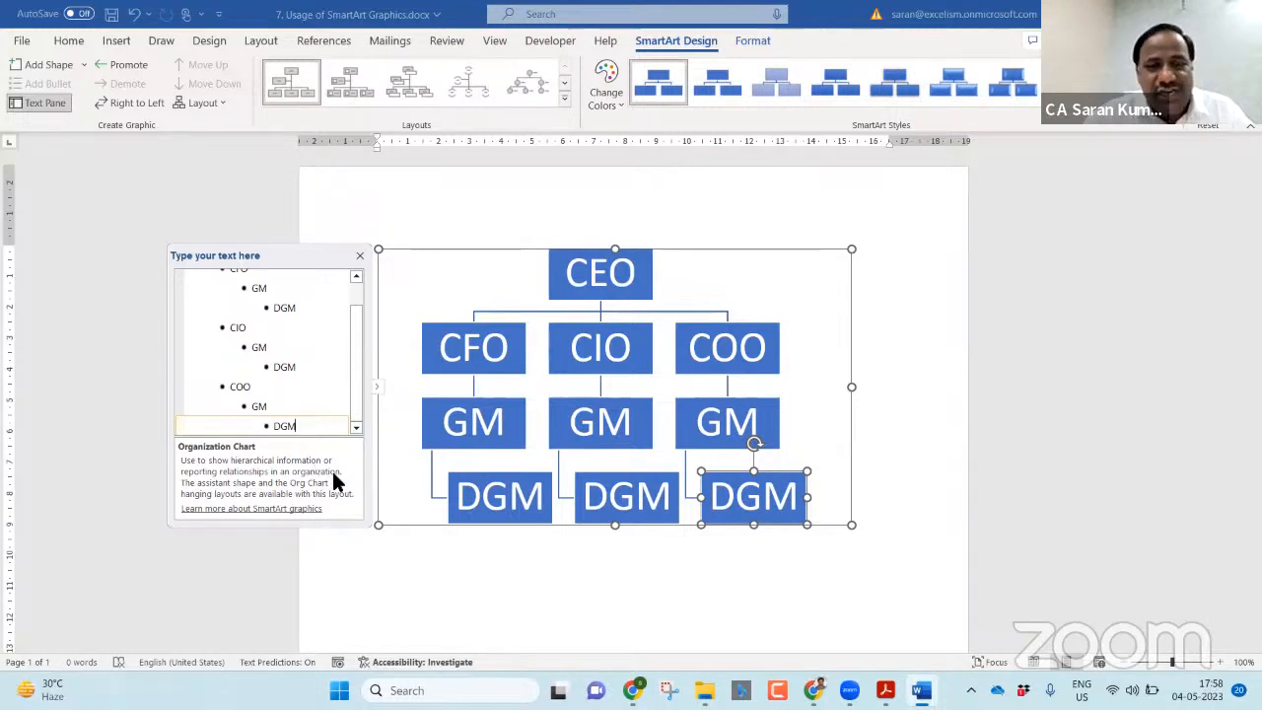
Select the whole chart and change its layout to Picture Organization Chart.
click(807, 270)
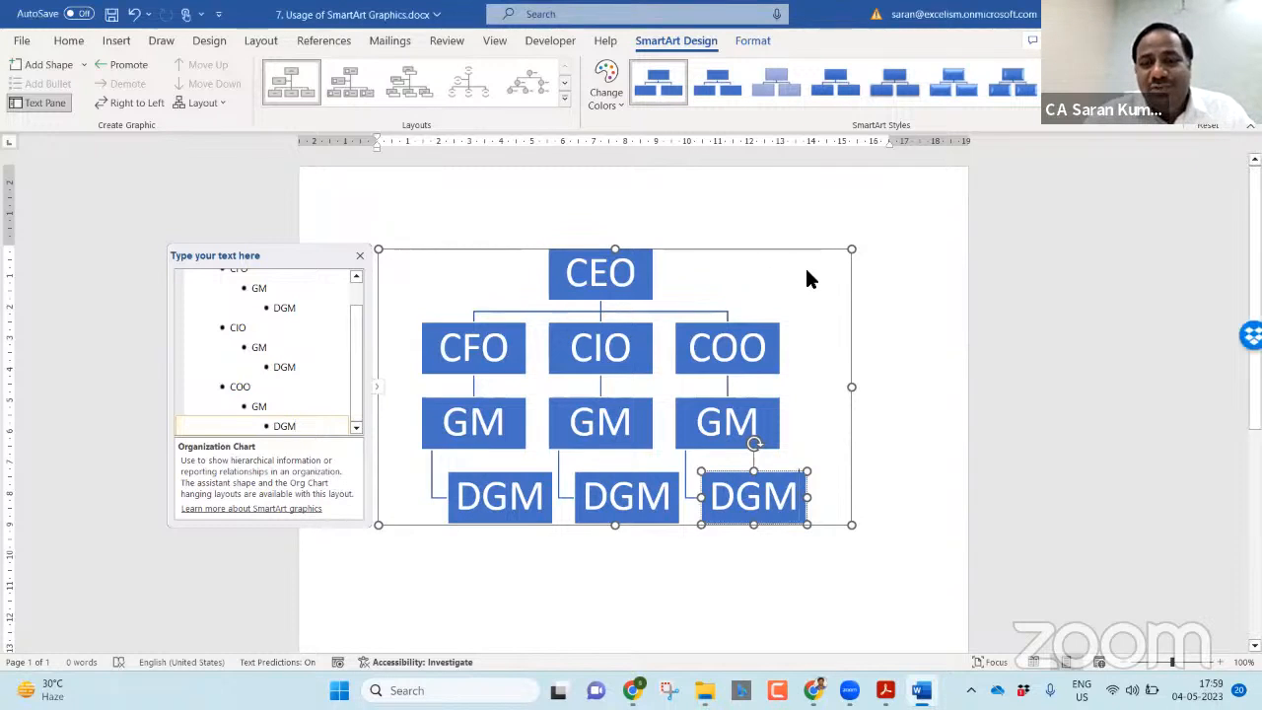
click(807, 279)
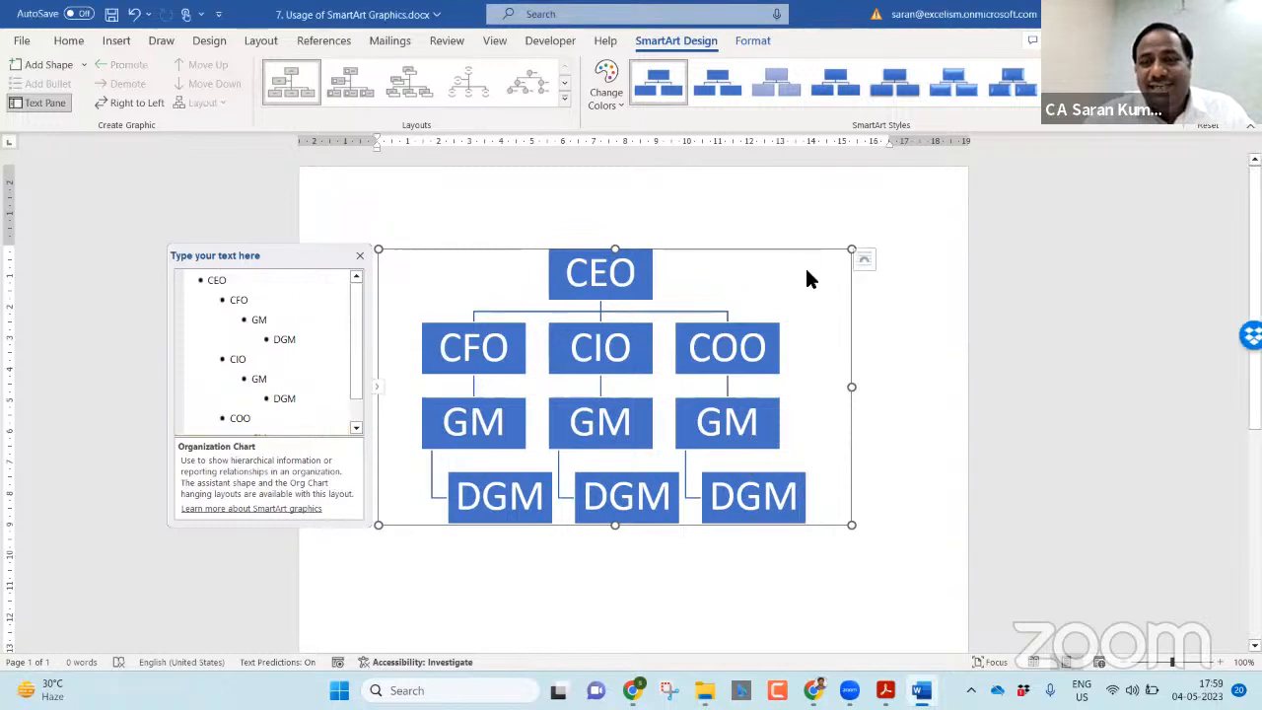
click(565, 100)
click(357, 86)
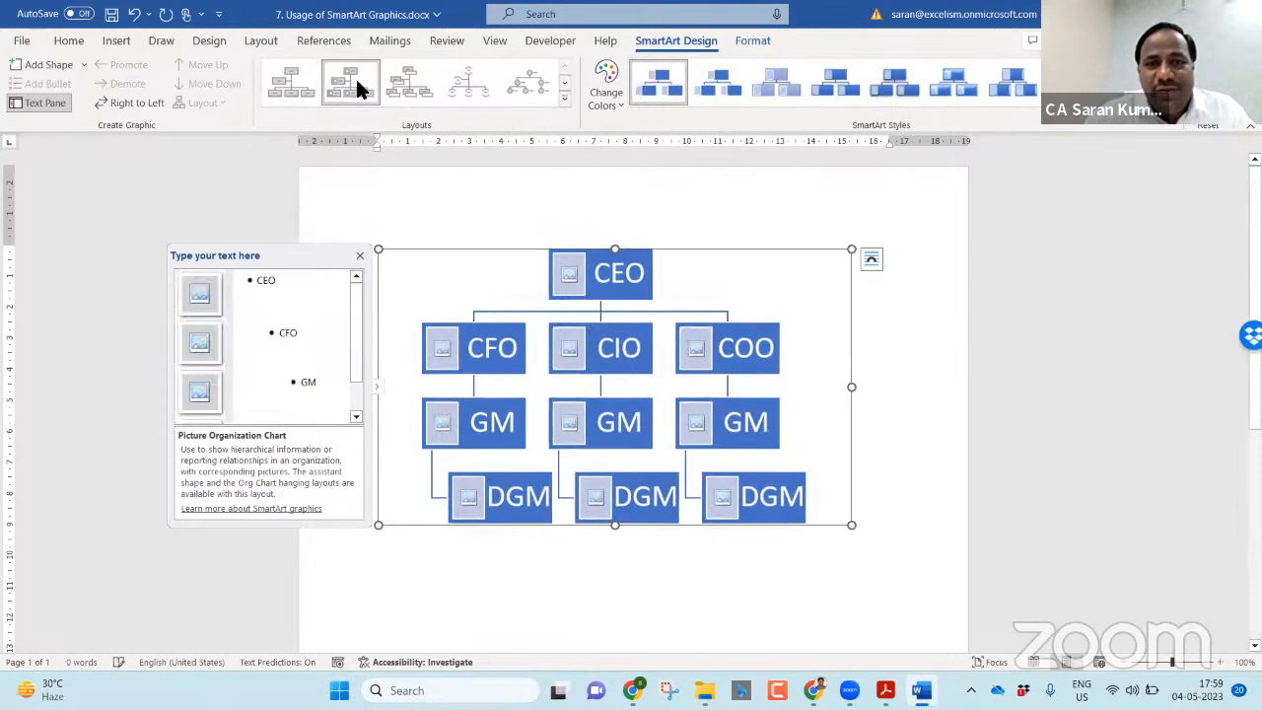
Start inserting a picture from a file into the CEO box's placeholder and browse to the Dropbox folder.
click(570, 276)
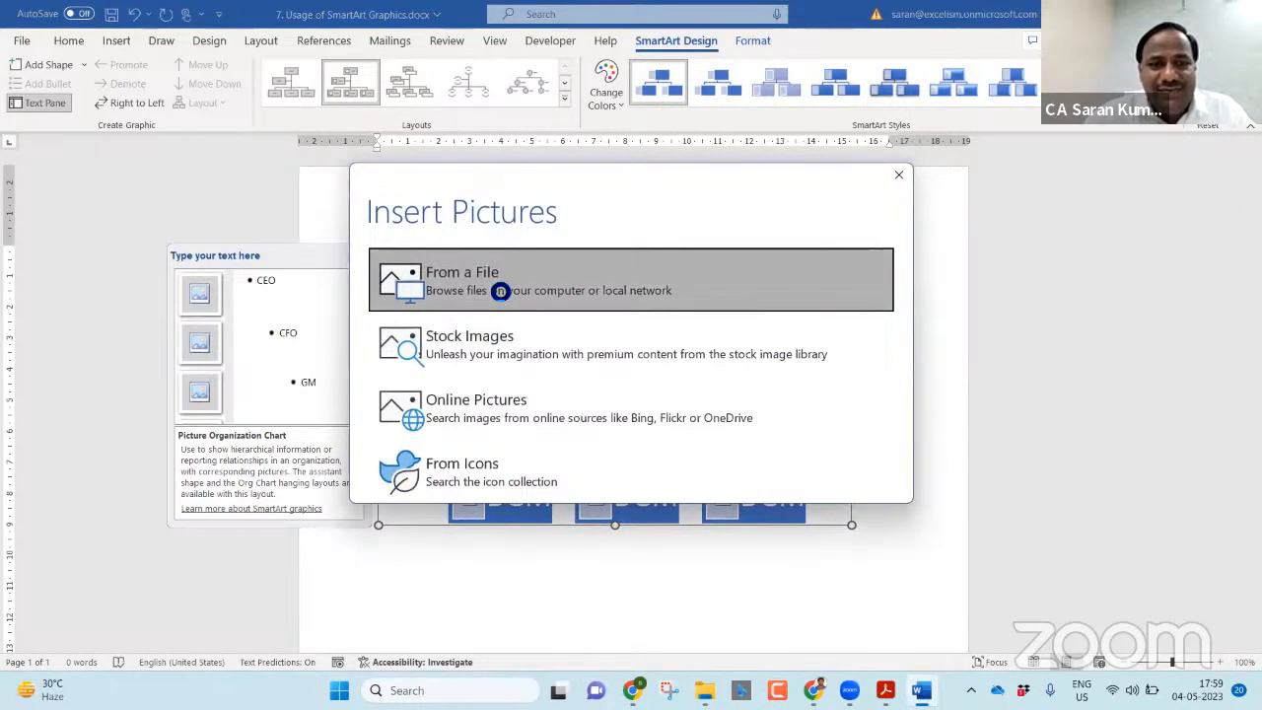
click(495, 287)
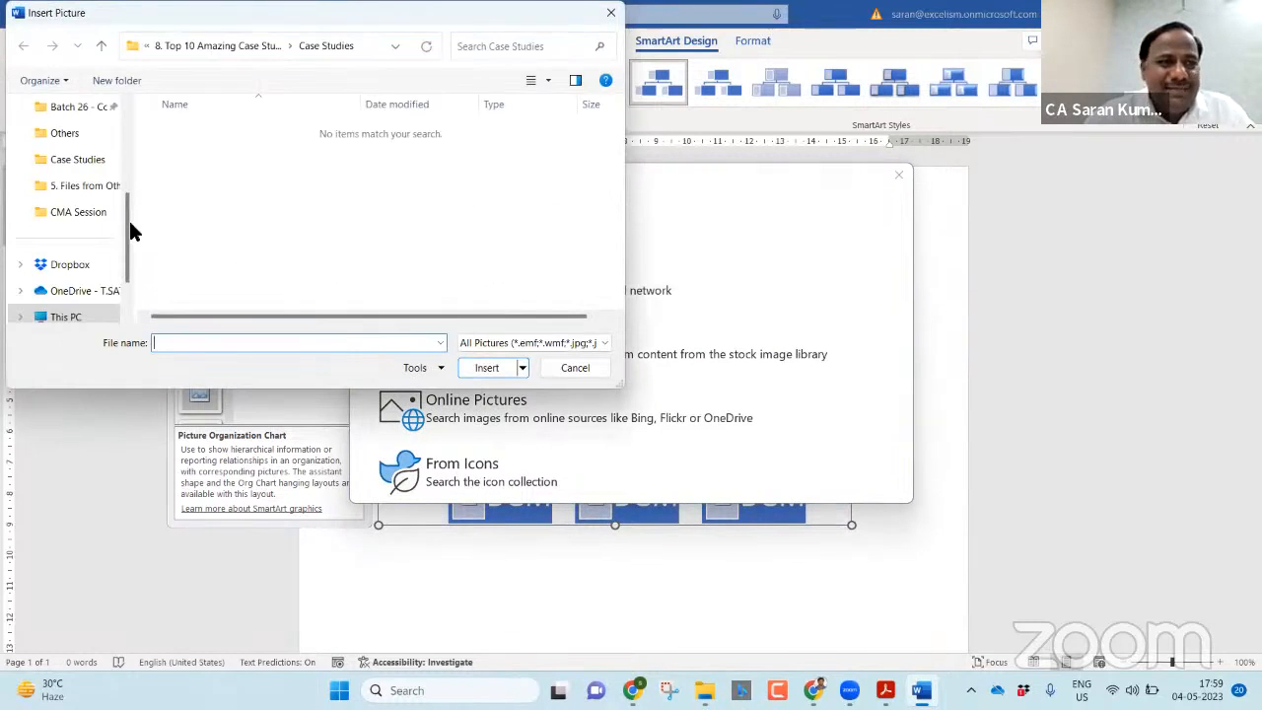
drag(130, 221, 120, 131)
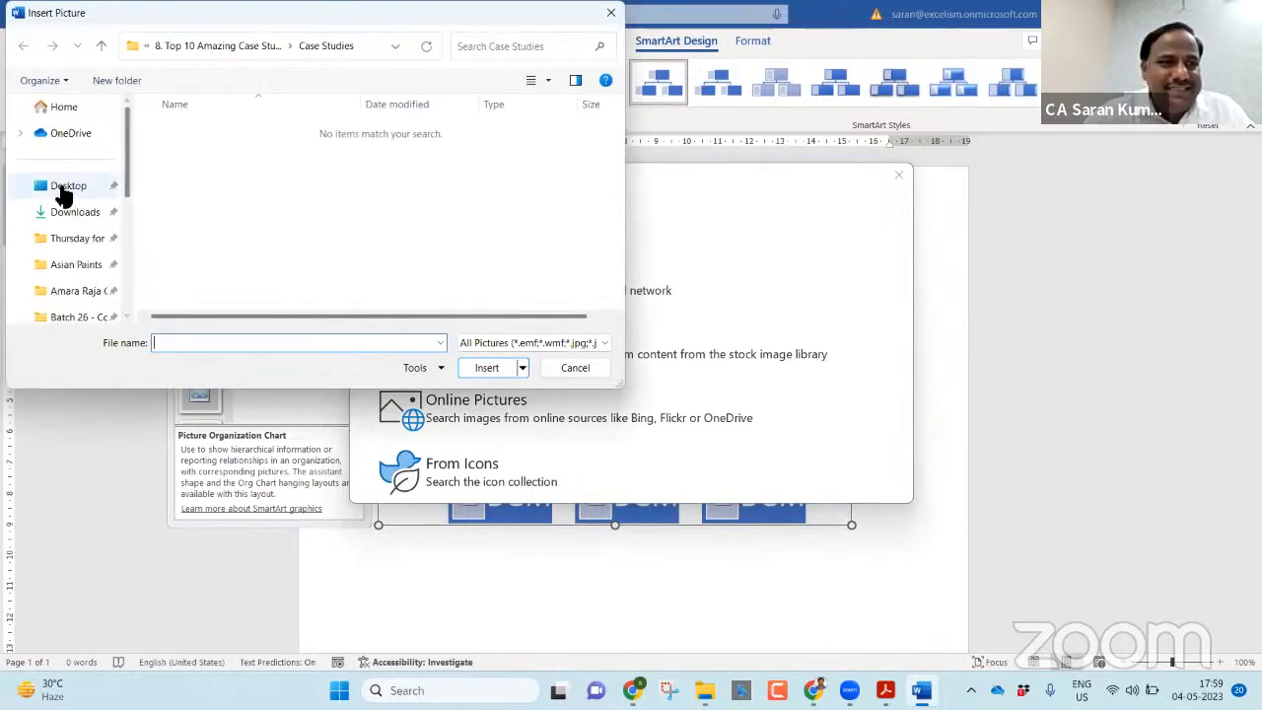
scroll(123, 305, down, 3)
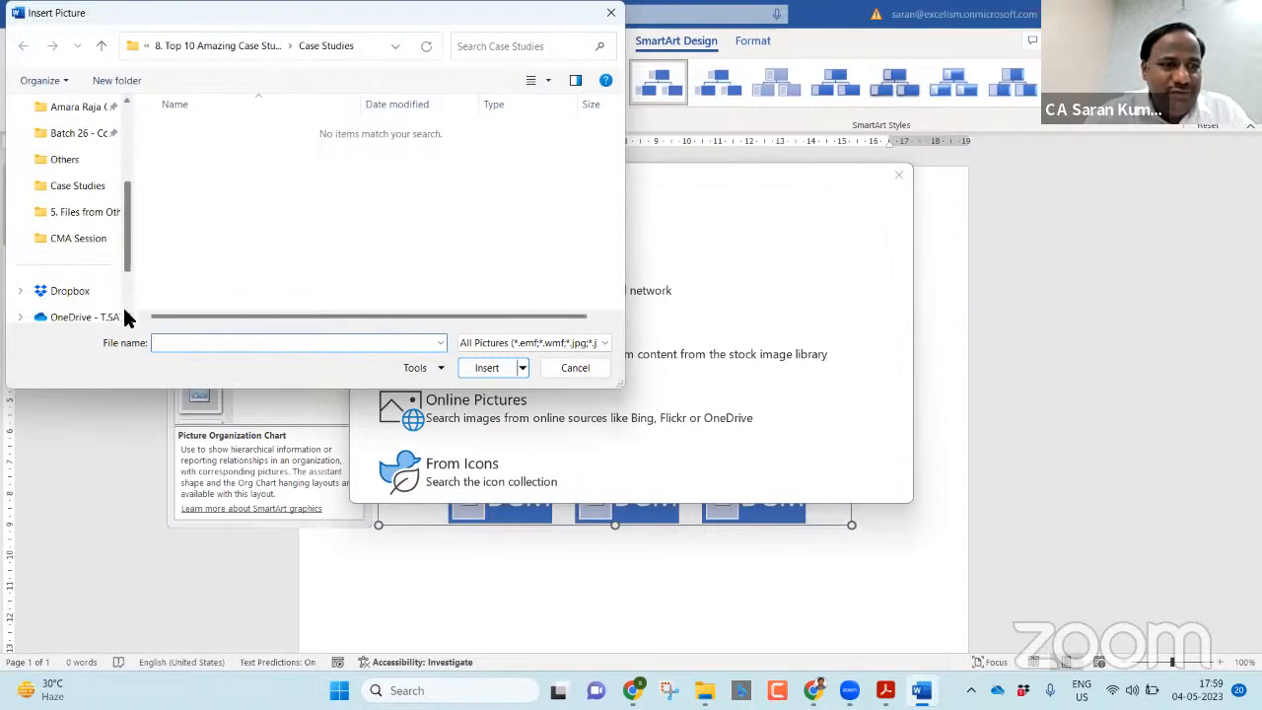
click(54, 264)
scroll(286, 234, down, 5)
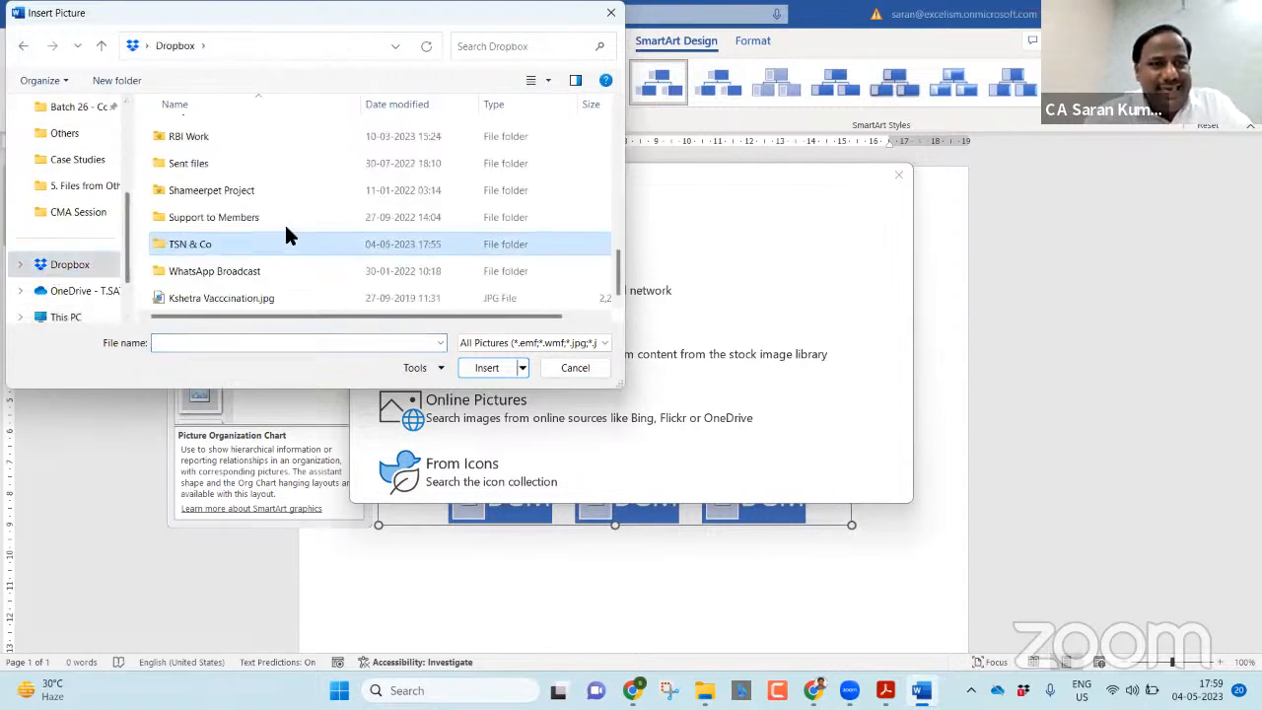
Open the first partner's info folder inside TSN & Co > Firm & Partners Master Data.
double_click(286, 237)
double_click(286, 237)
key(Down)
key(Down)
key(Down)
key(Down)
key(Down)
key(Down)
key(s)
key(Return)
Insert the partner's portrait JPEG from this folder as the CEO box's picture.
key(Down)
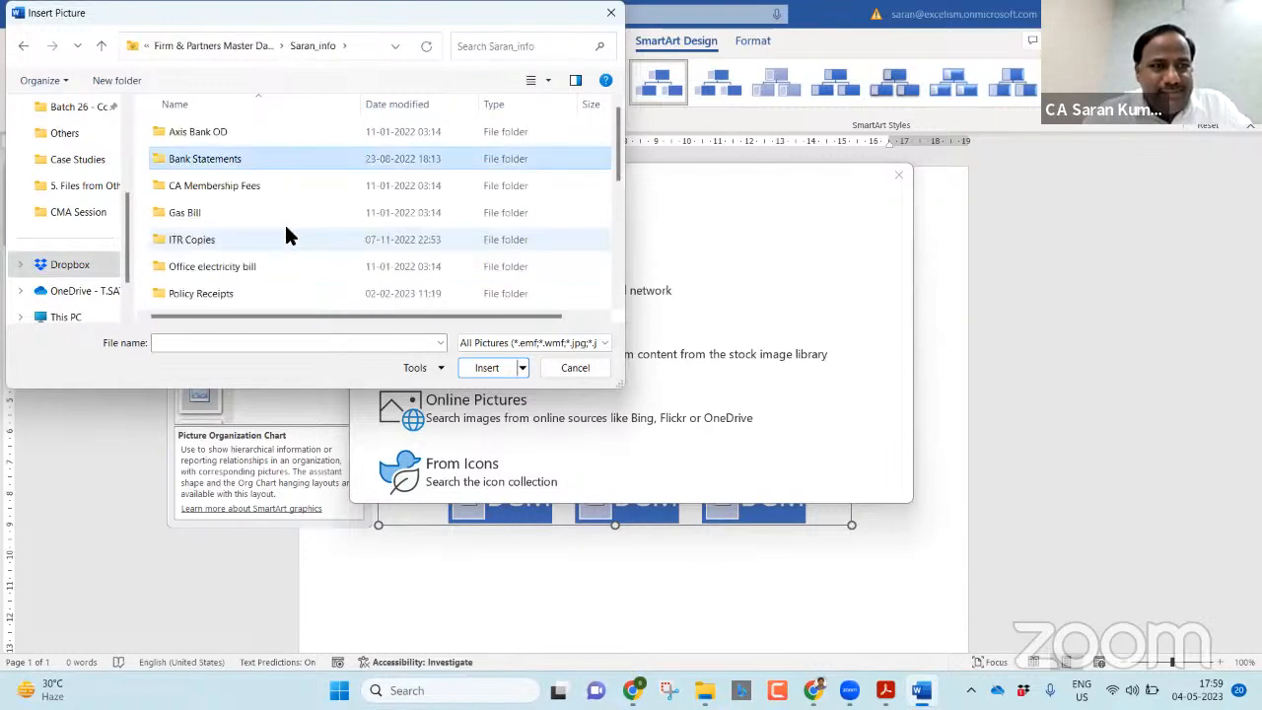
key(Down)
key(End)
key(Up)
key(Up)
key(Down)
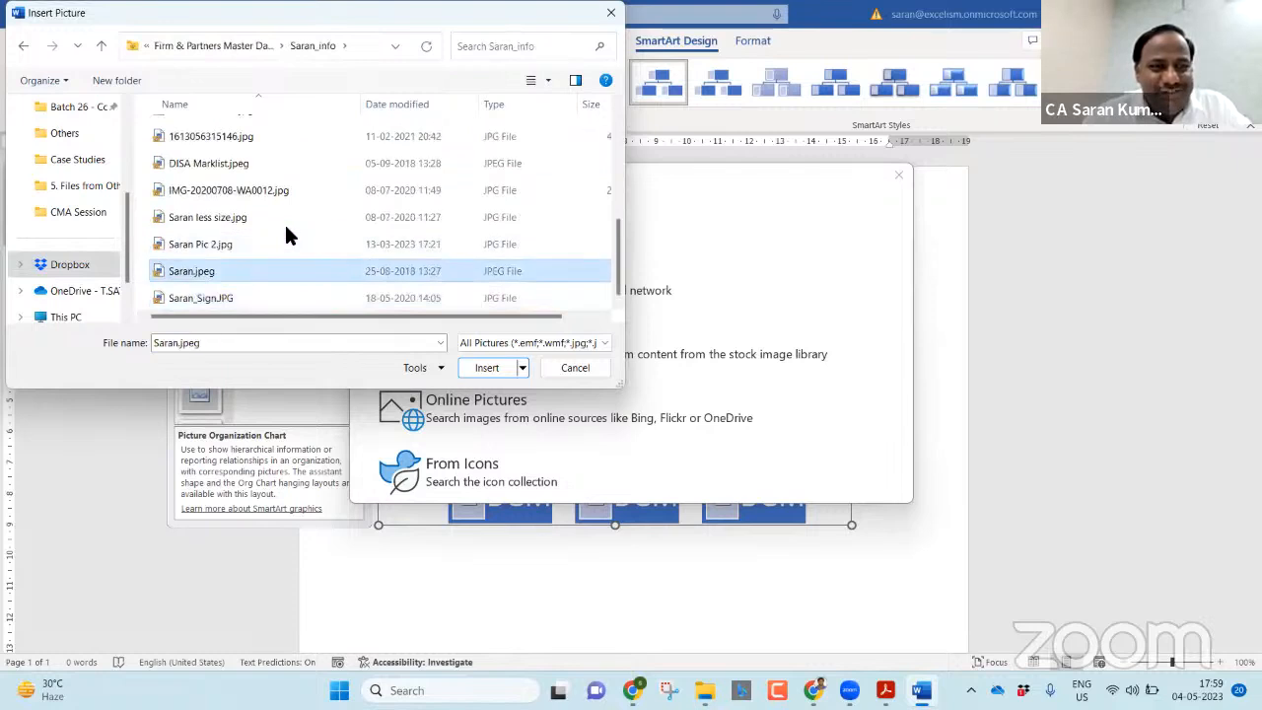
key(Return)
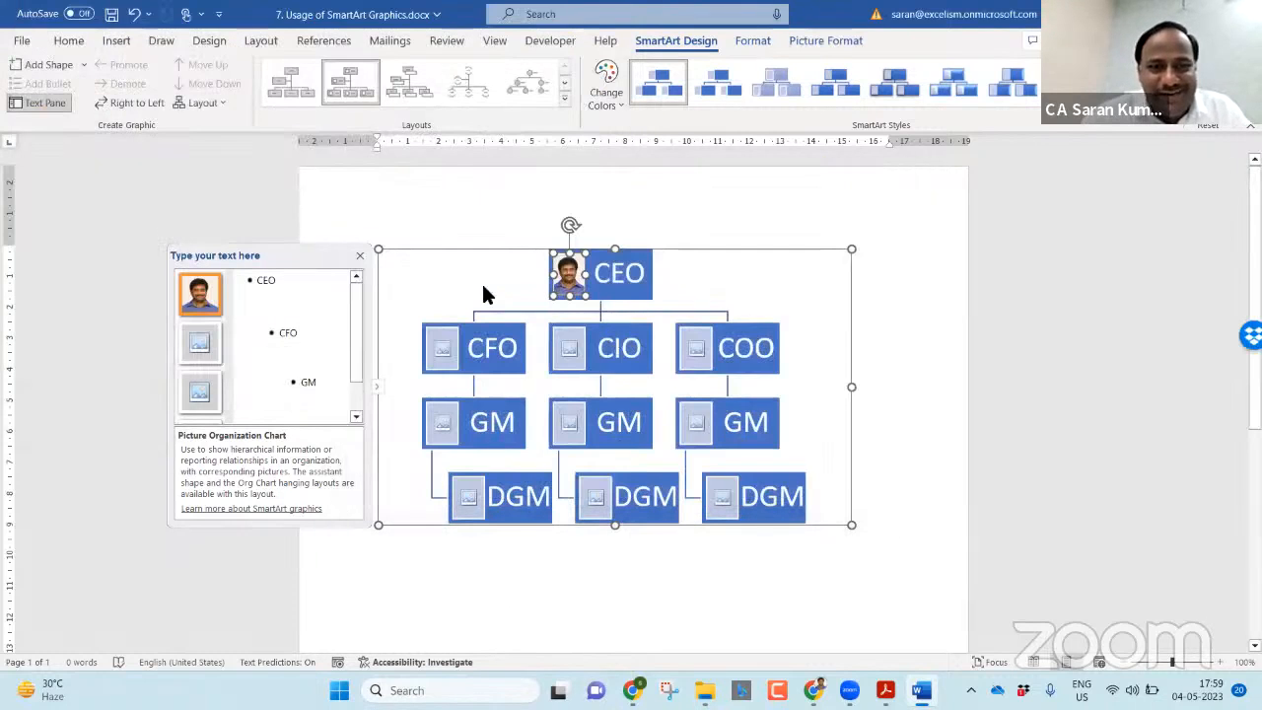
Start inserting a picture from a file for the CFO box and open the other partner's info folder in Firm & Partners Master Data.
click(446, 348)
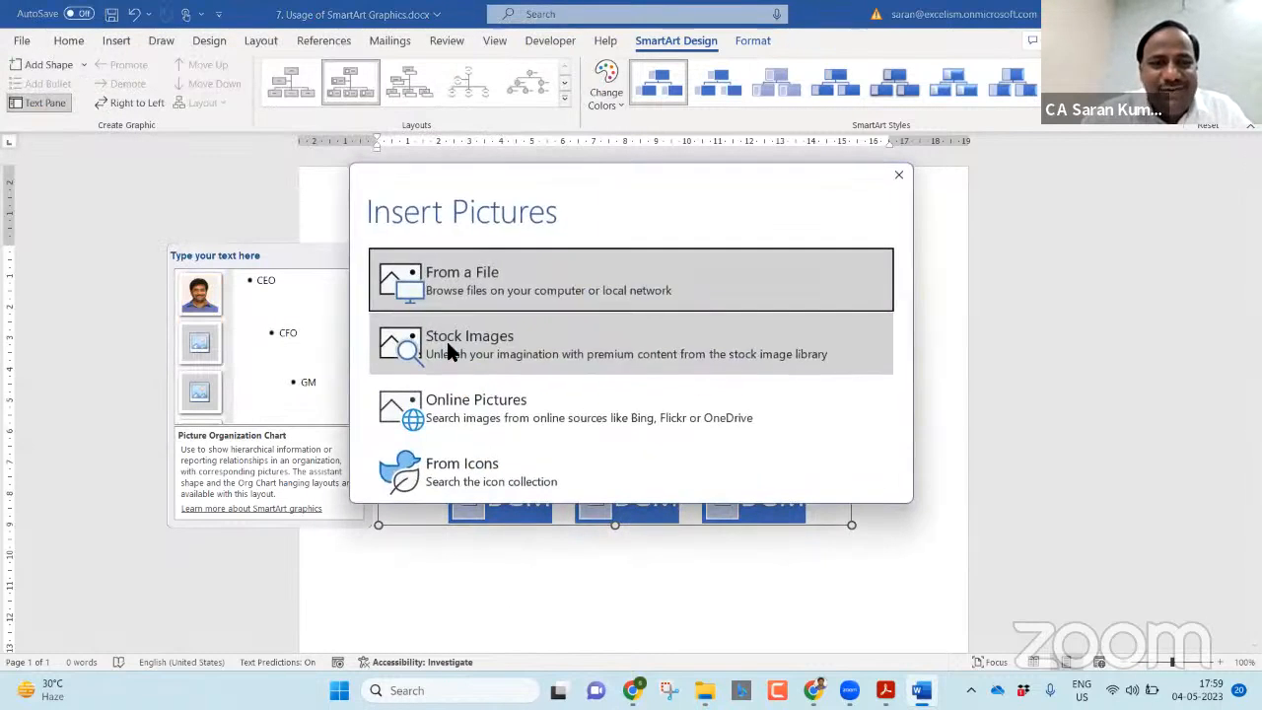
click(463, 274)
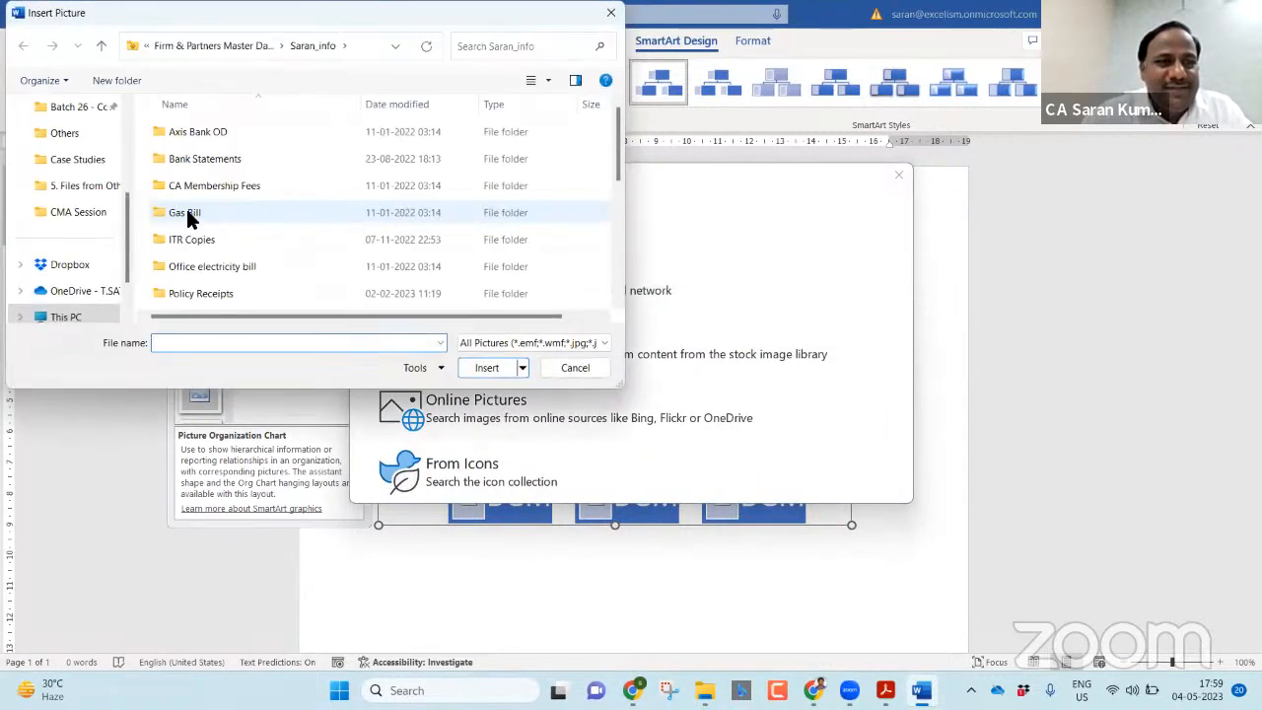
key(alt+Up)
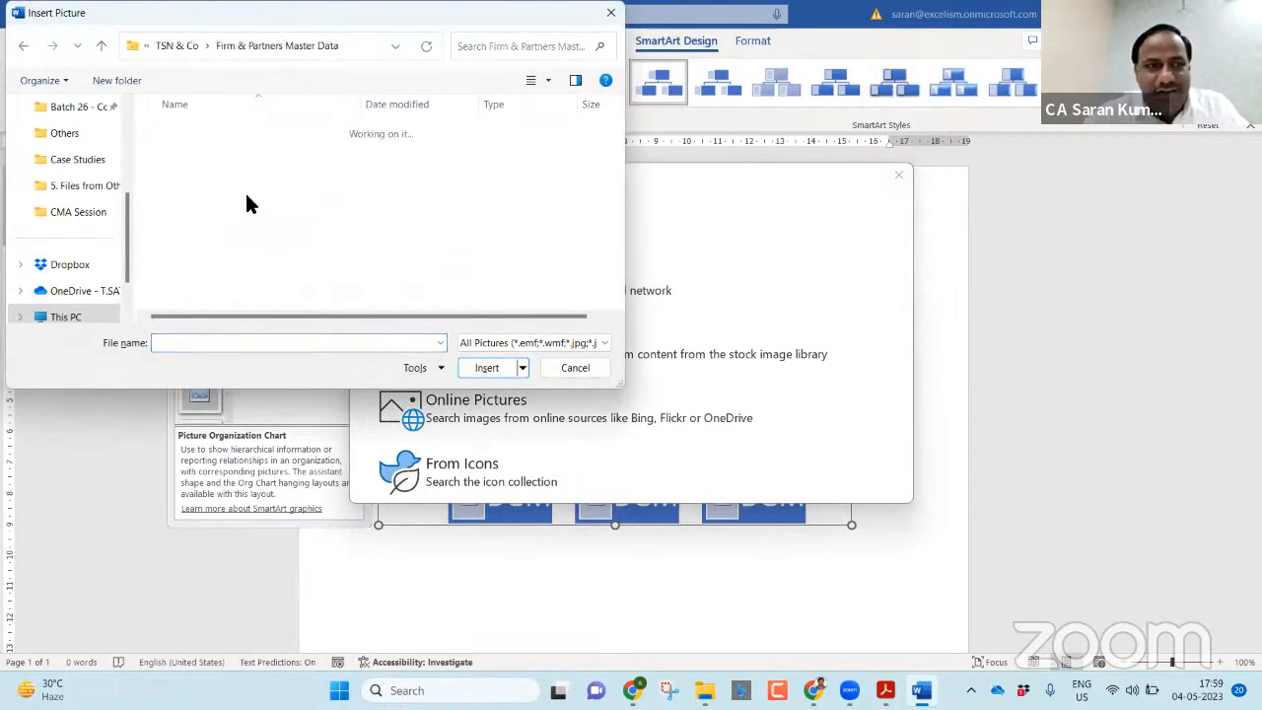
key(alt+Left)
key(alt+Up)
key(Up)
key(Up)
key(Up)
key(s)
key(s)
key(Down)
key(Down)
key(Up)
key(Return)
Insert the partner's "Pic less Size" JPG portrait as the CFO box's picture.
key(Down)
key(Down)
key(Down)
key(Down)
key(Down)
key(Down)
key(Down)
key(Down)
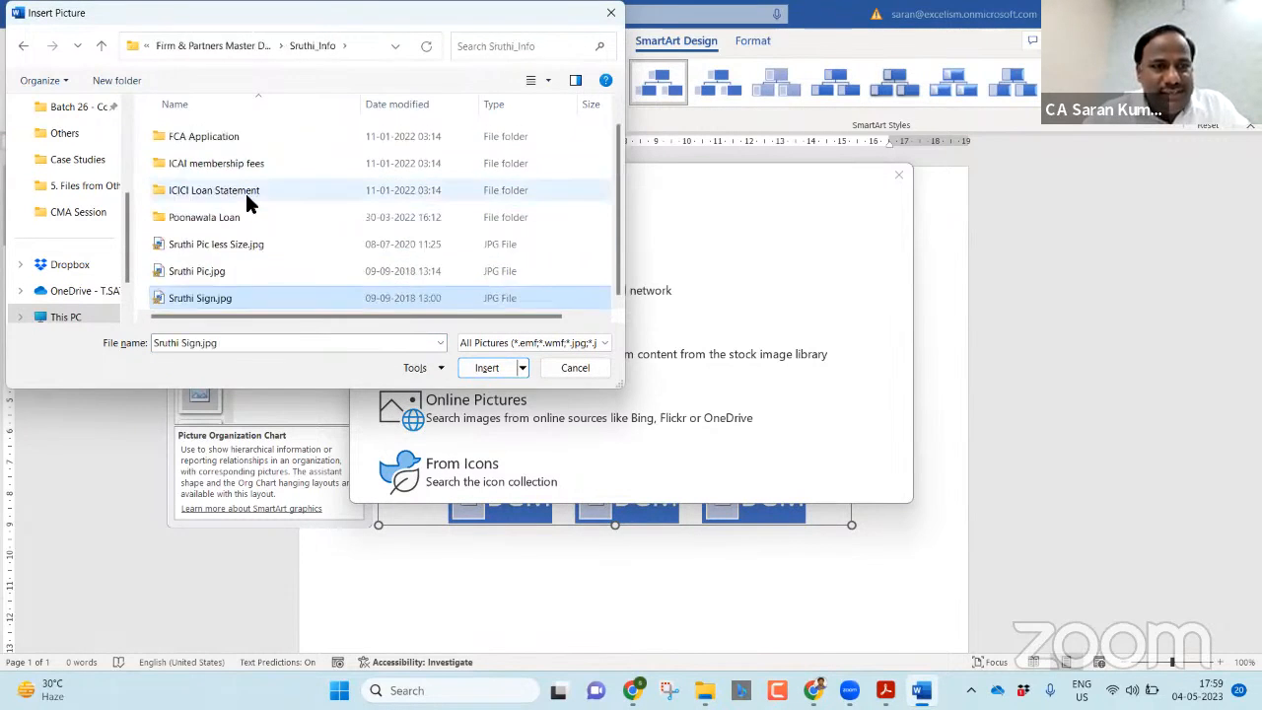
key(Up)
key(Up)
key(Return)
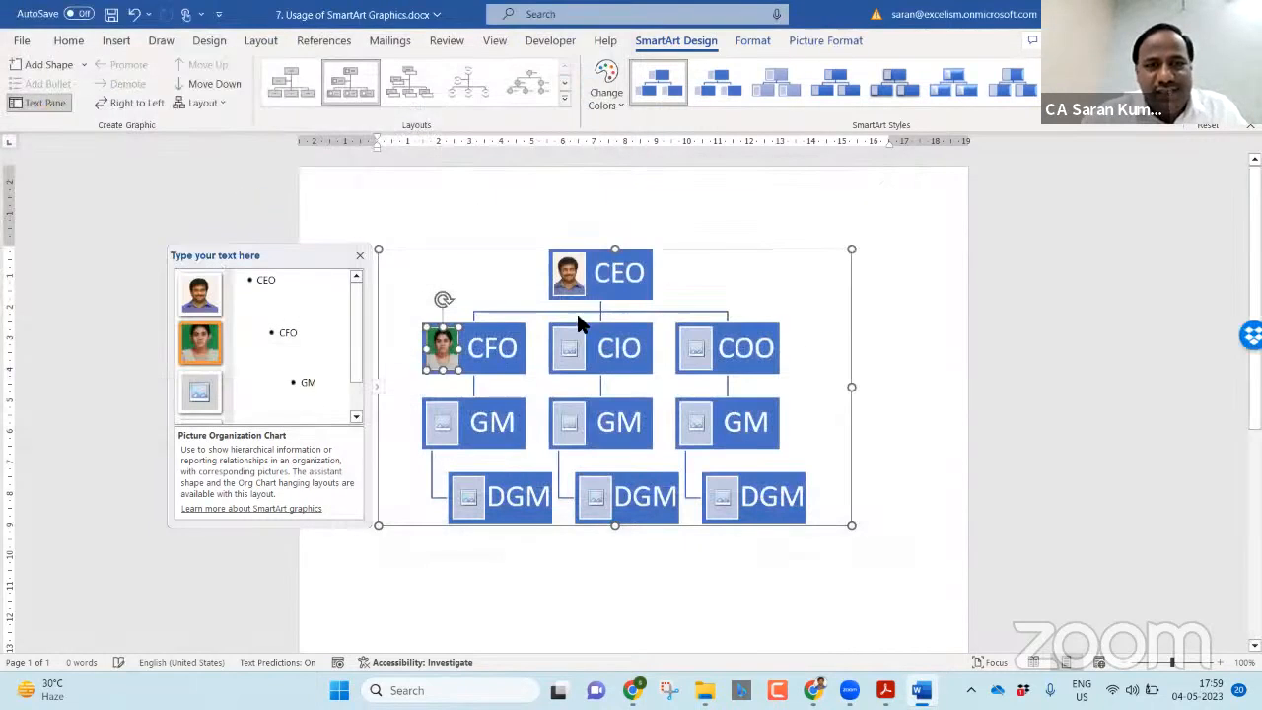
click(580, 352)
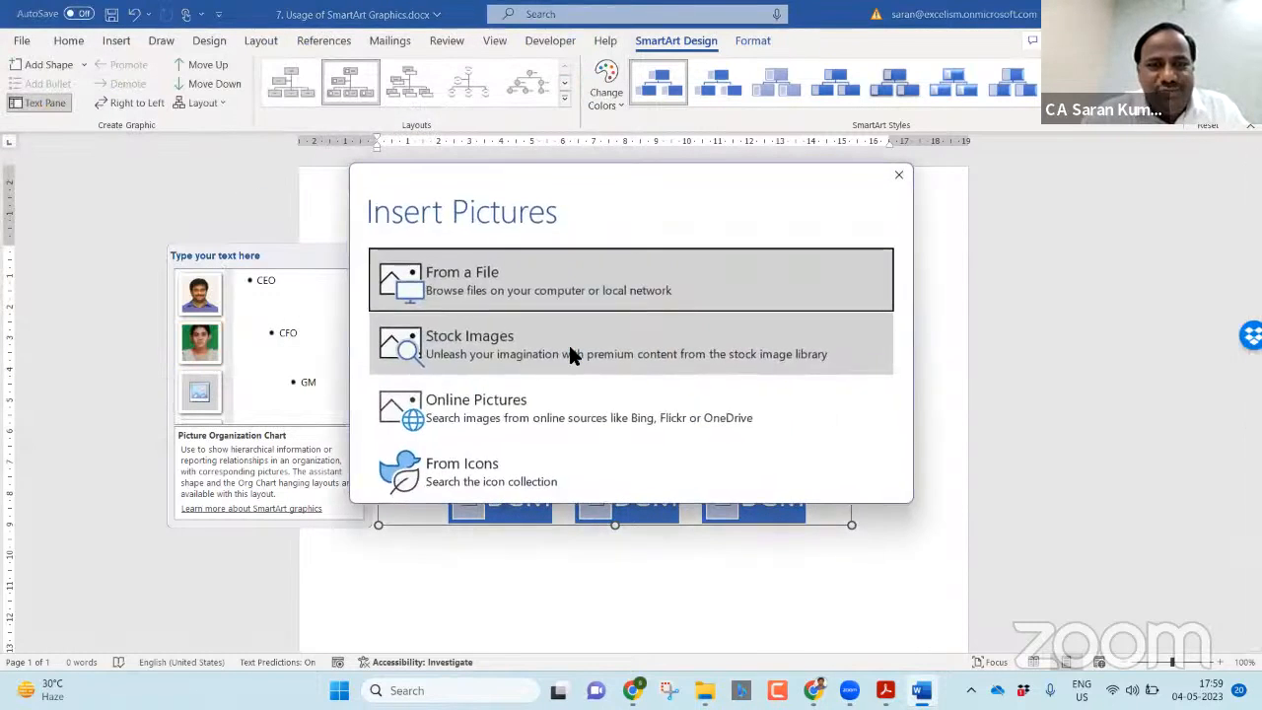
click(493, 275)
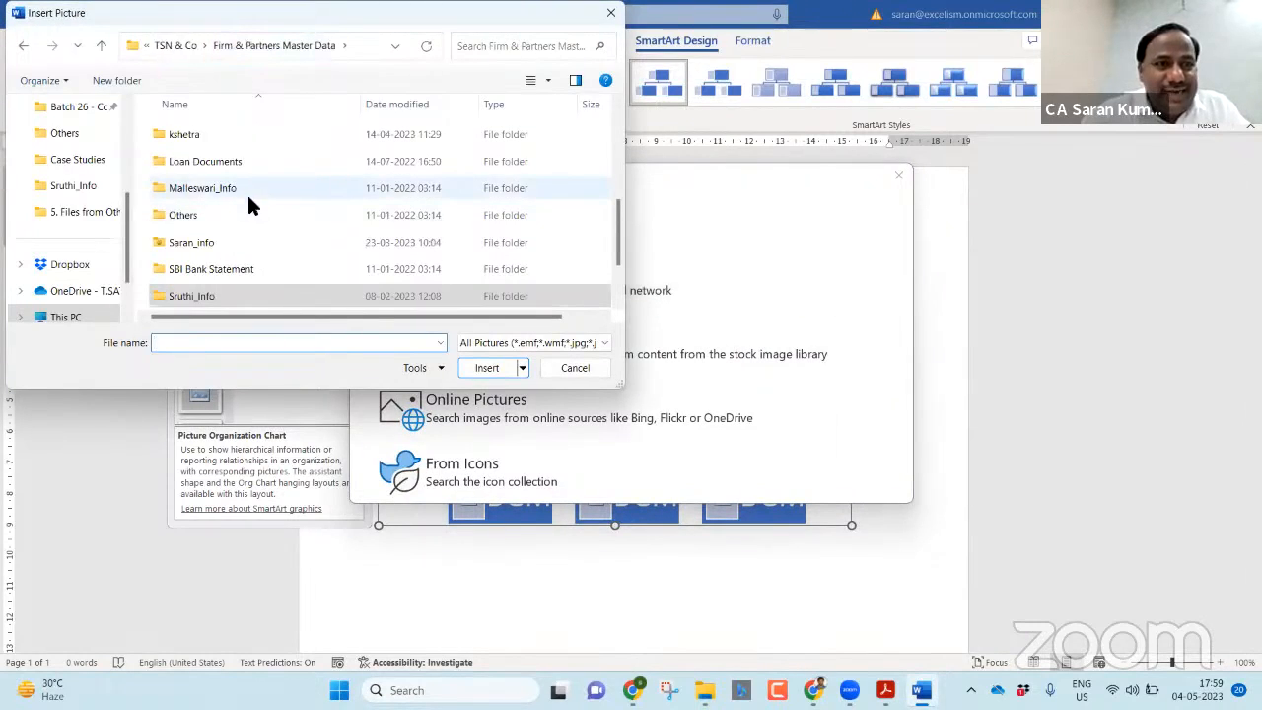
double_click(242, 179)
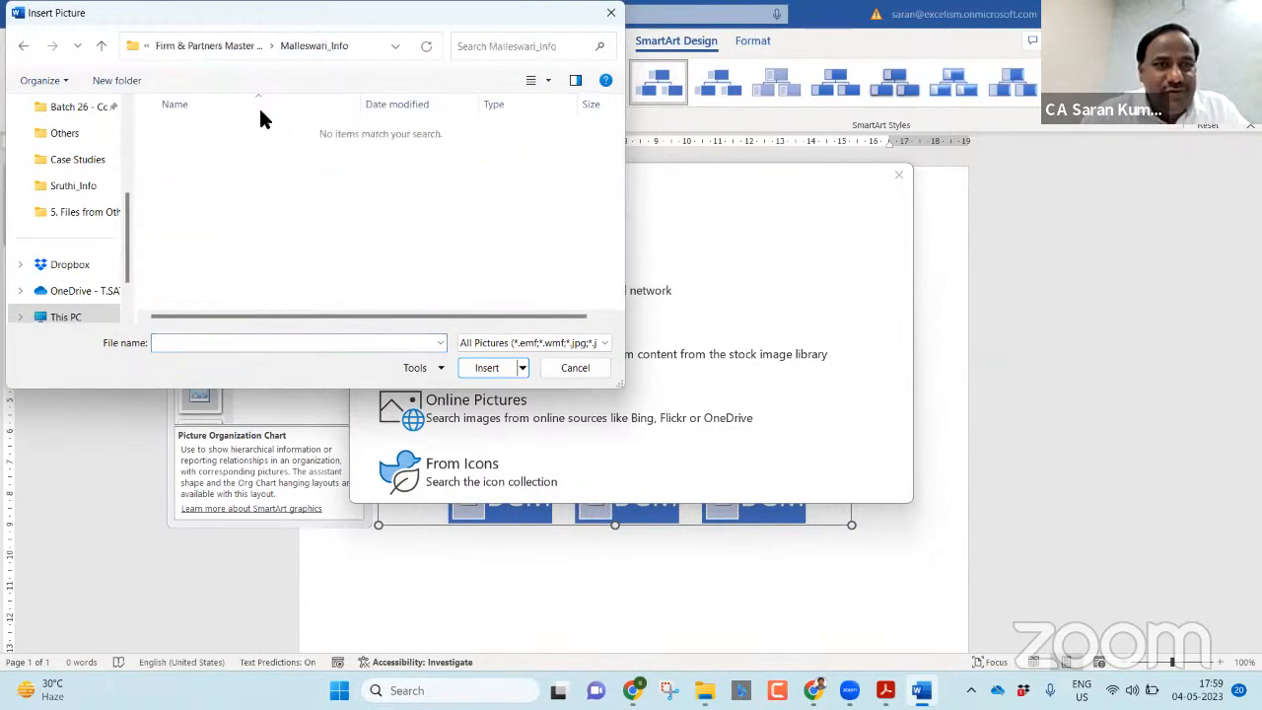
click(213, 44)
double_click(234, 224)
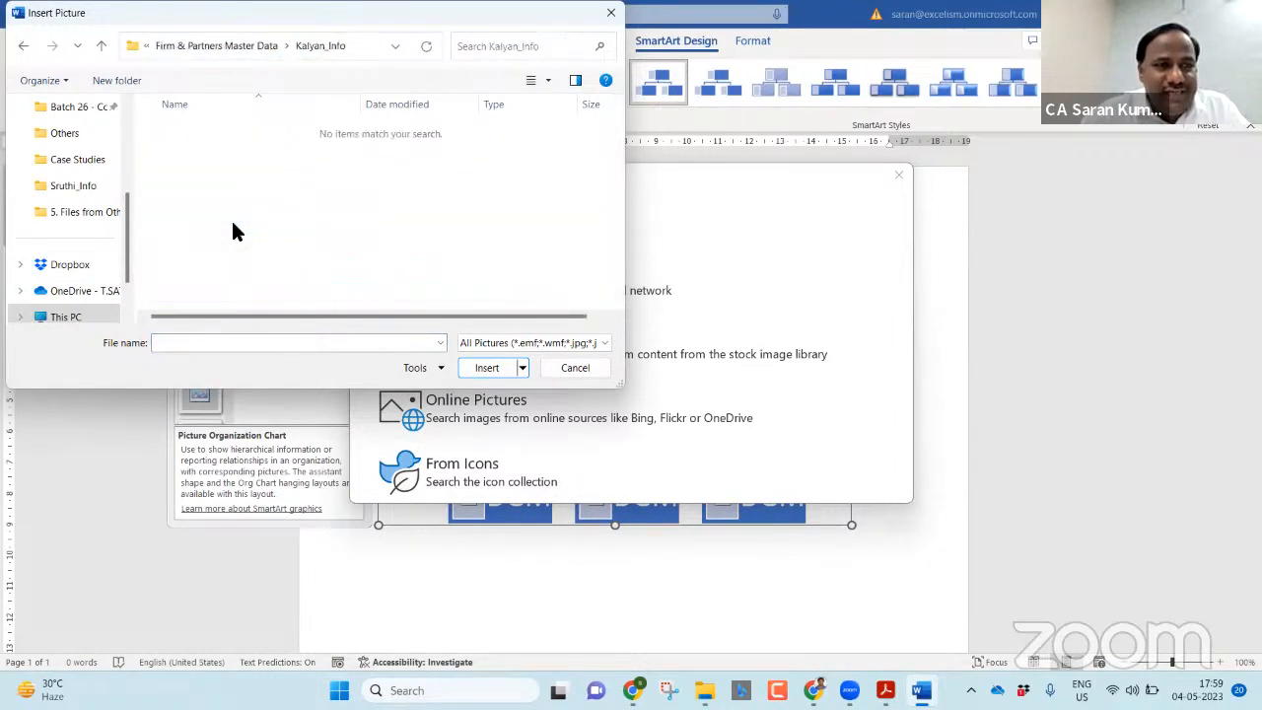
click(222, 45)
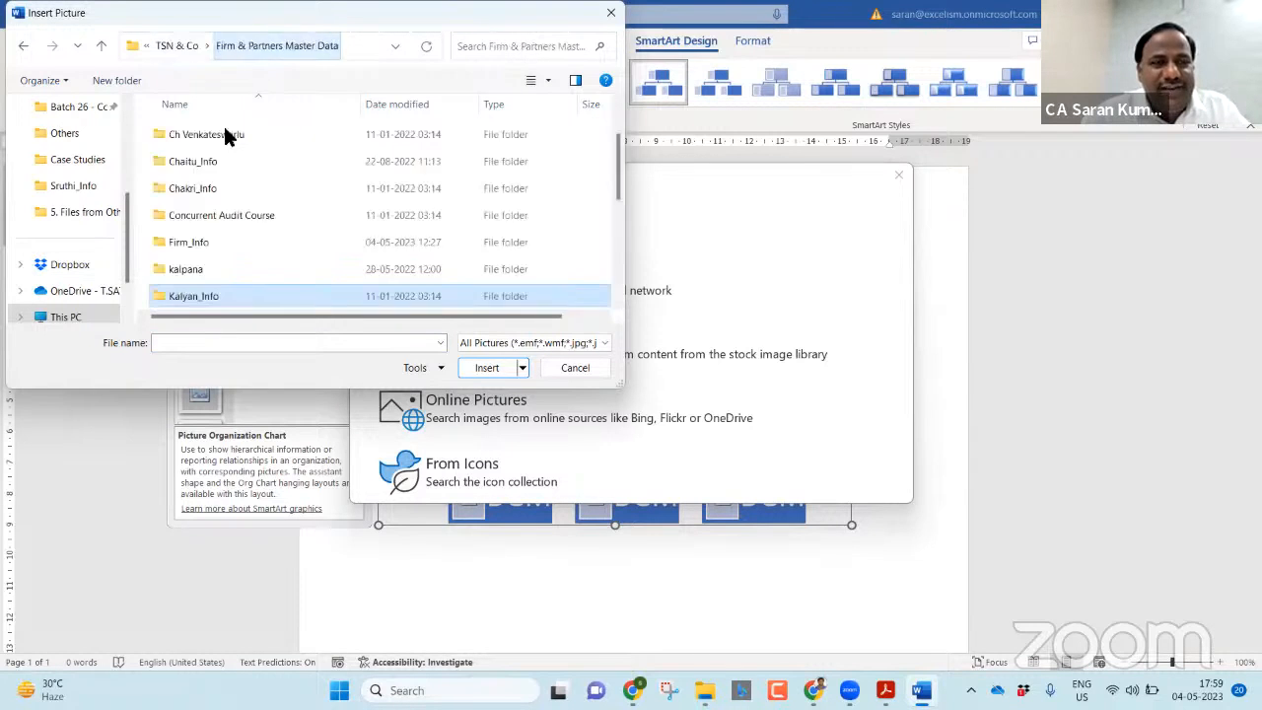
key(Escape)
key(Escape)
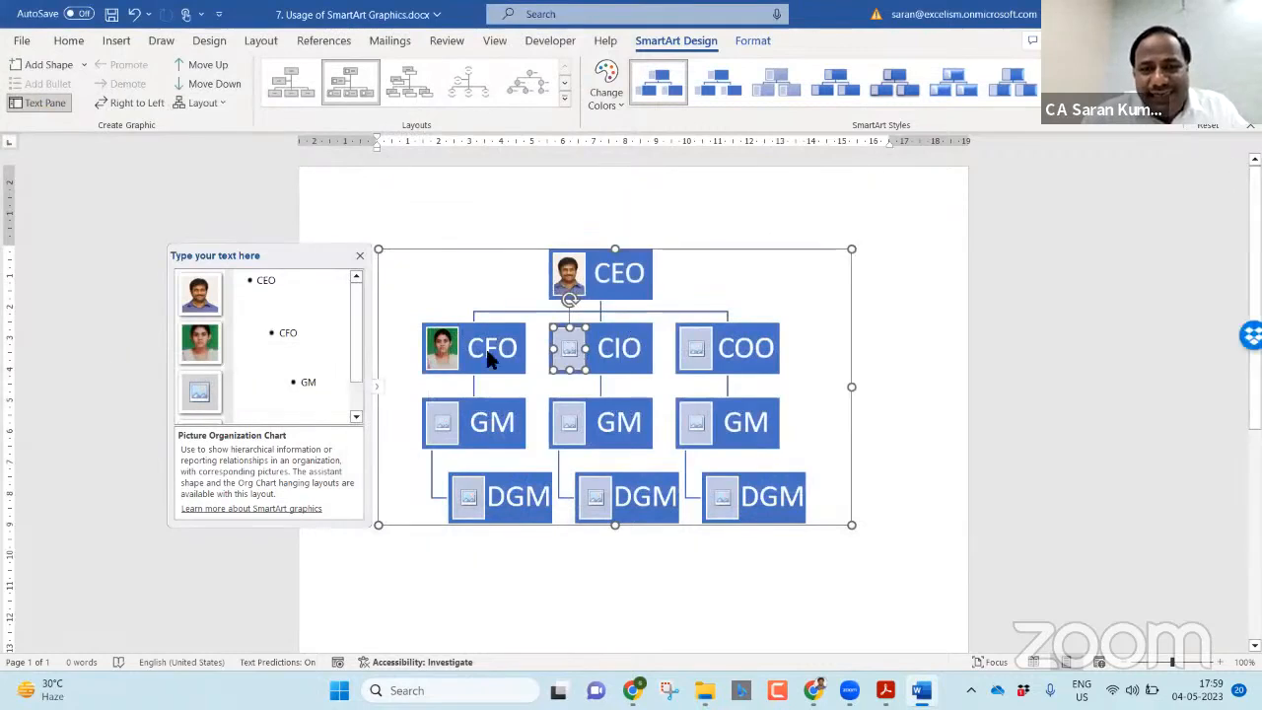
Try the Half Circle Organization Chart, Circle Picture Hierarchy and Table Hierarchy layouts on the organization chart.
click(839, 352)
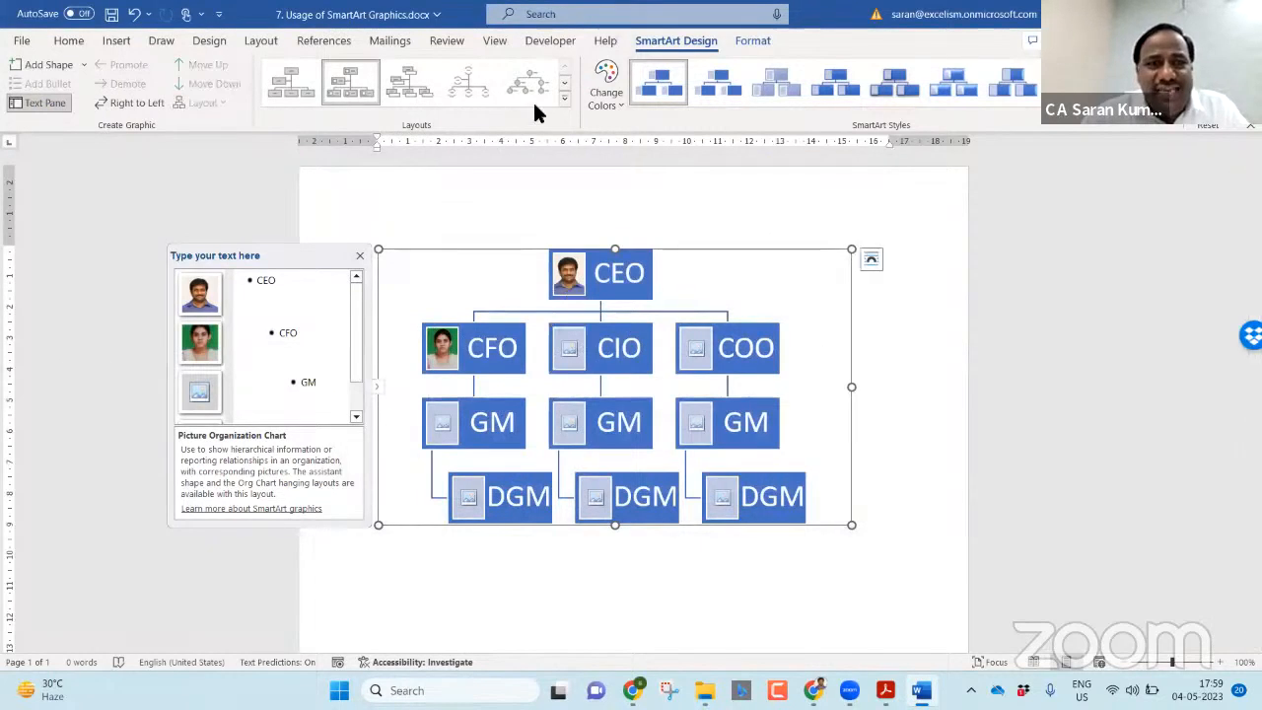
click(483, 96)
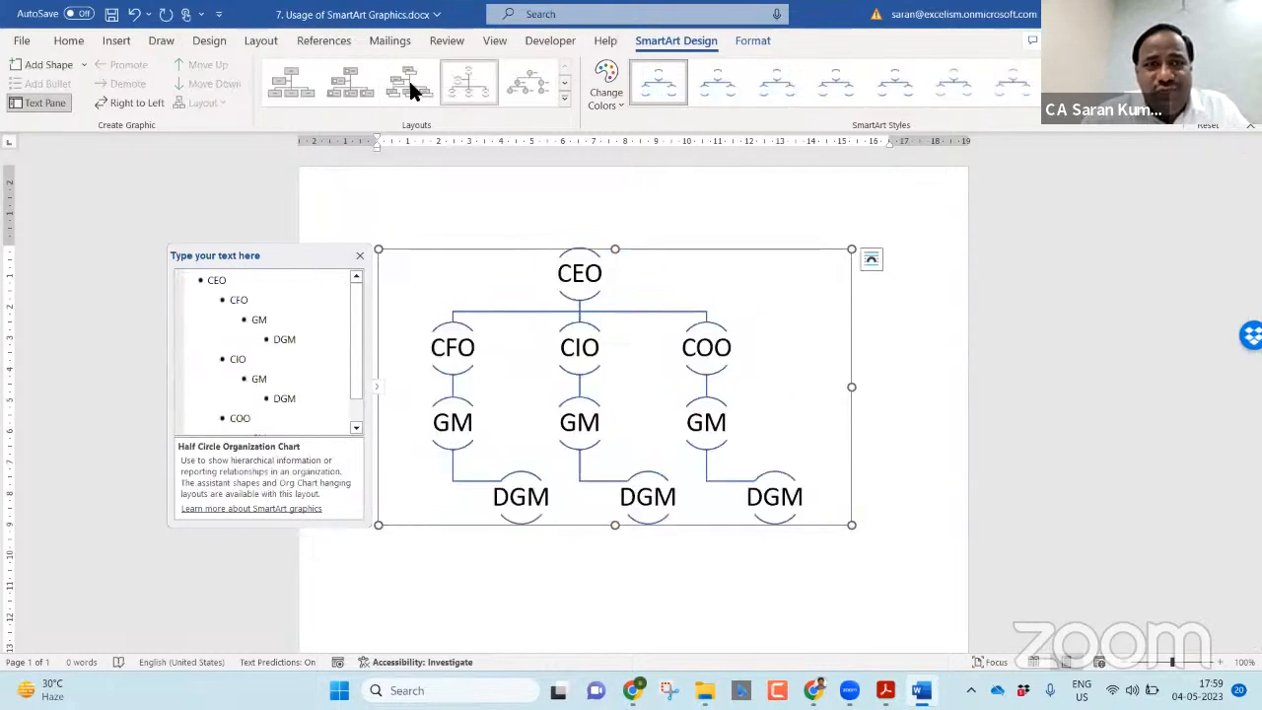
click(521, 89)
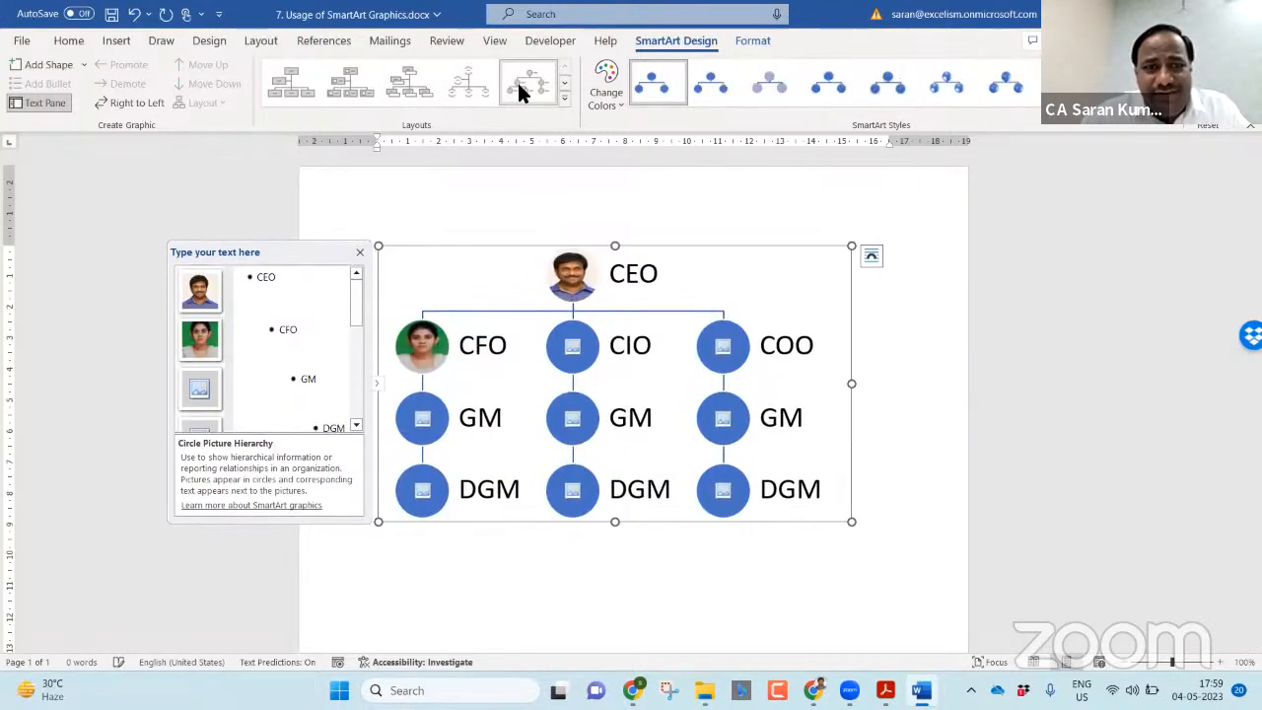
click(566, 97)
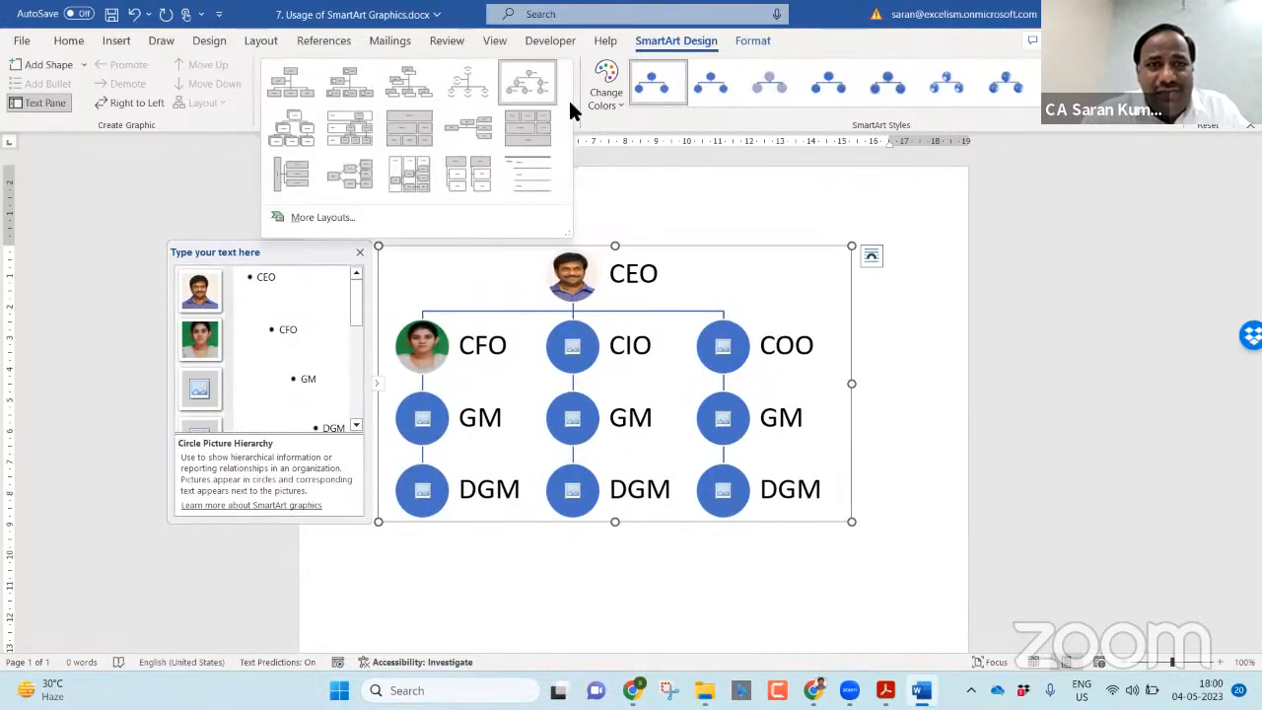
click(375, 121)
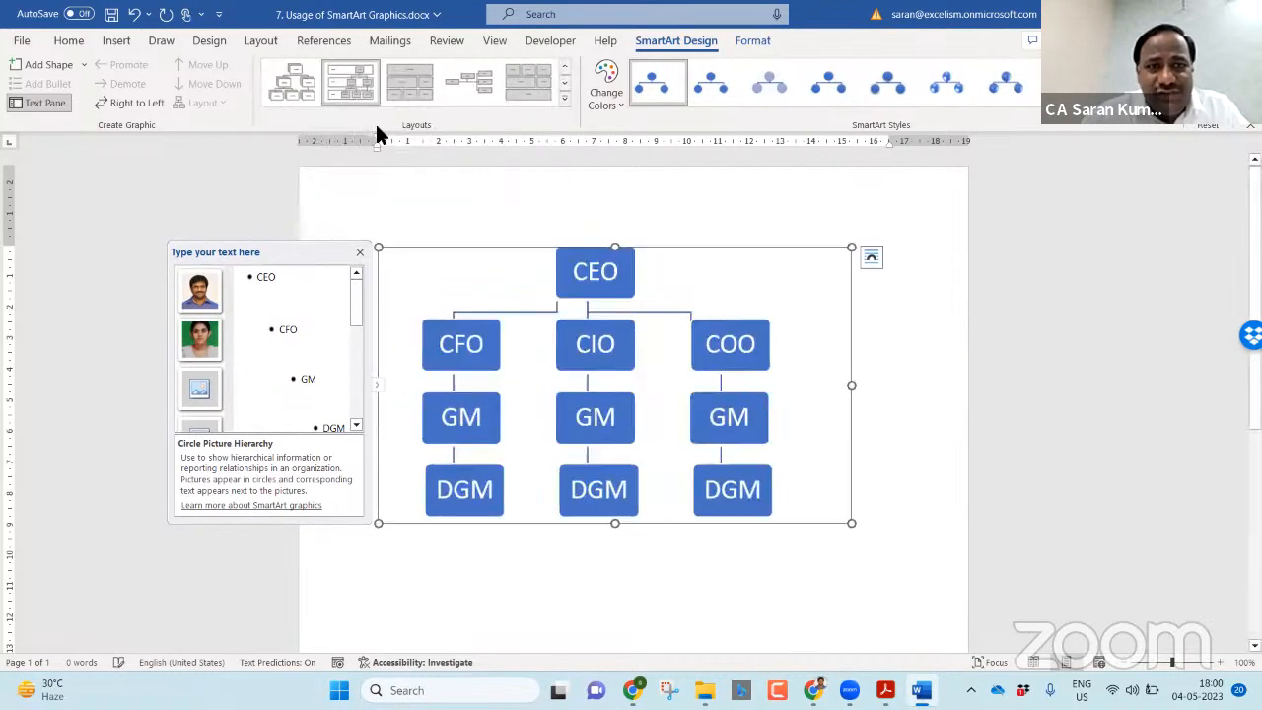
click(406, 76)
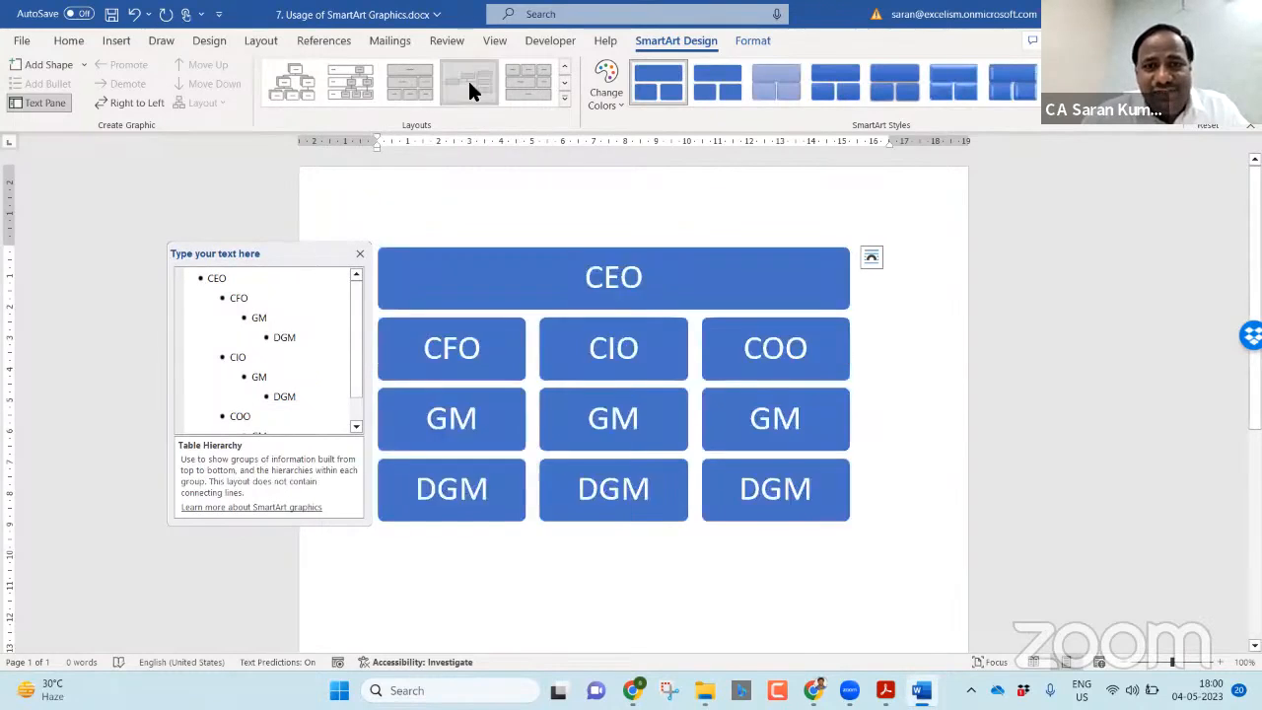
Change the organization chart's layout to Horizontal Organization Chart.
click(468, 77)
click(564, 96)
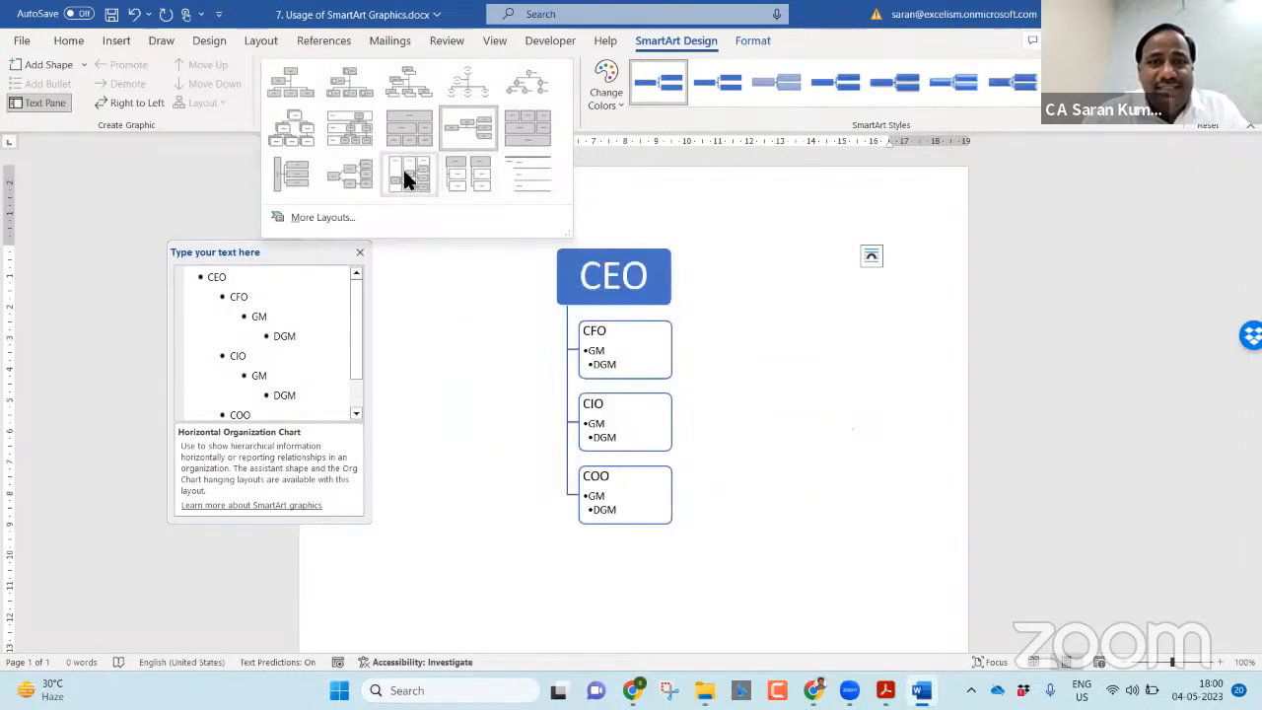
click(870, 315)
Insert a Circle Process SmartArt graphic from the Process category on a new line below the organization chart.
click(924, 499)
key(Return)
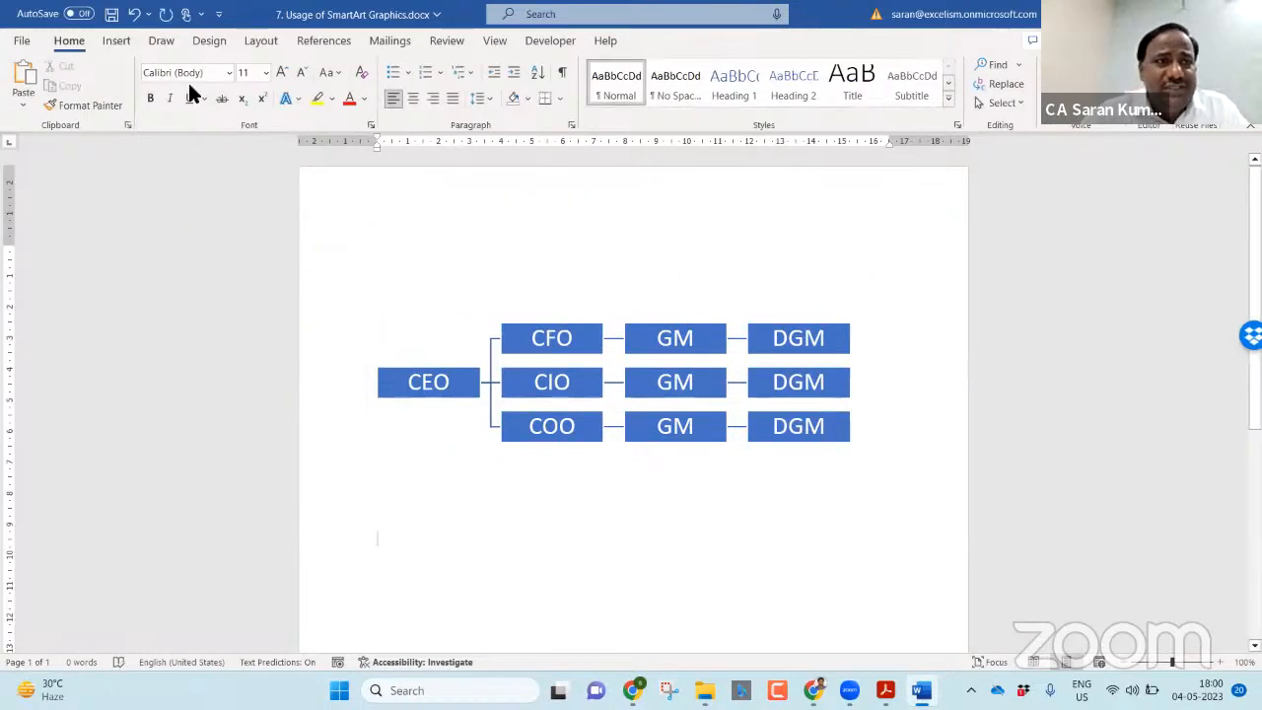
click(114, 42)
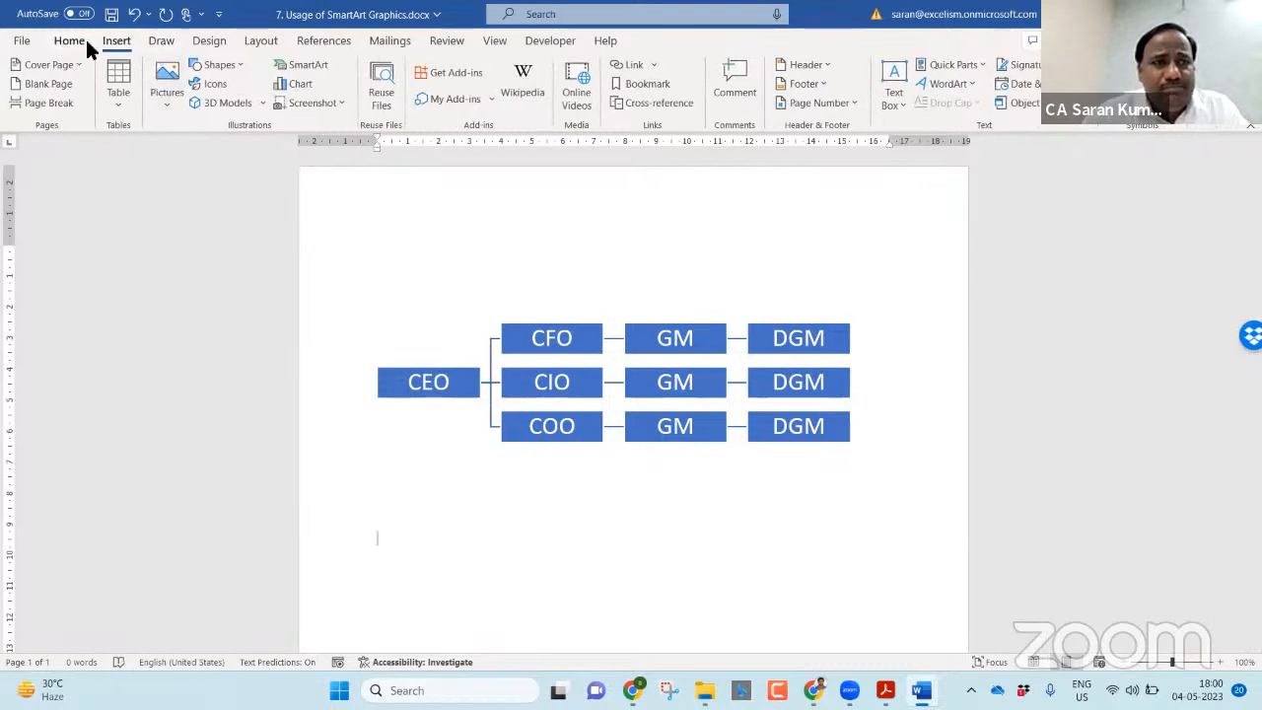
click(306, 62)
click(401, 252)
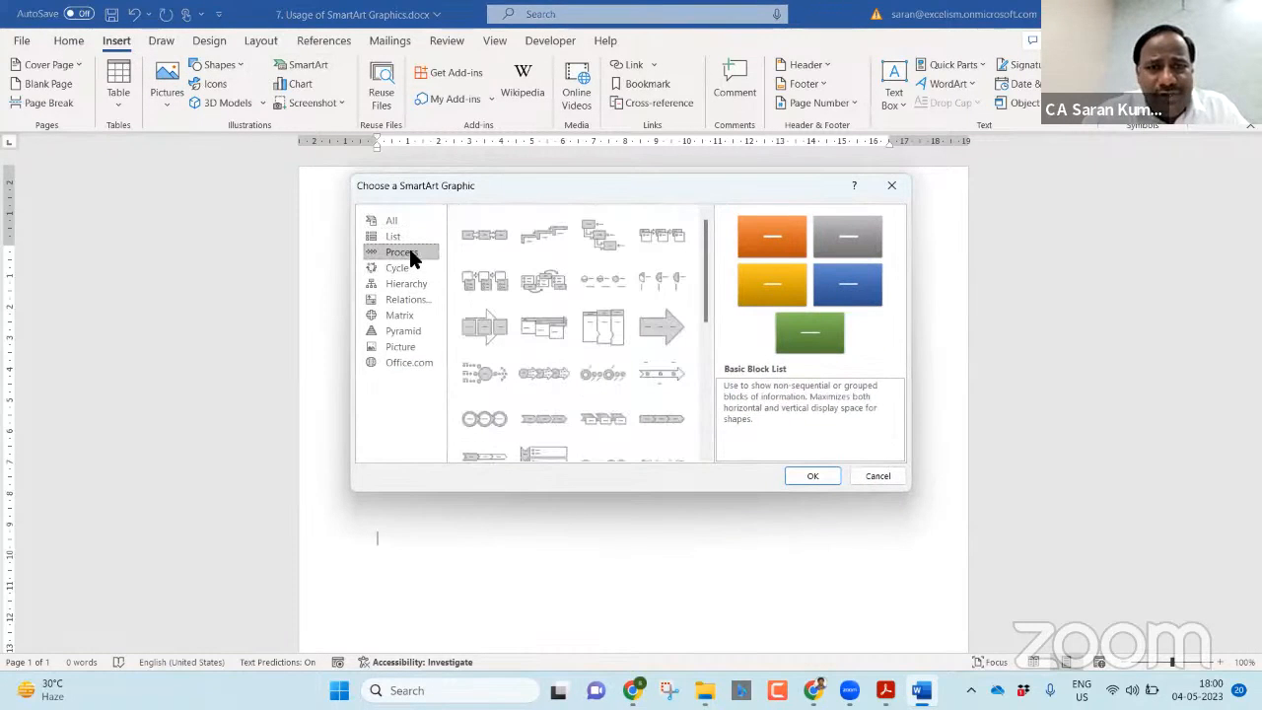
click(470, 418)
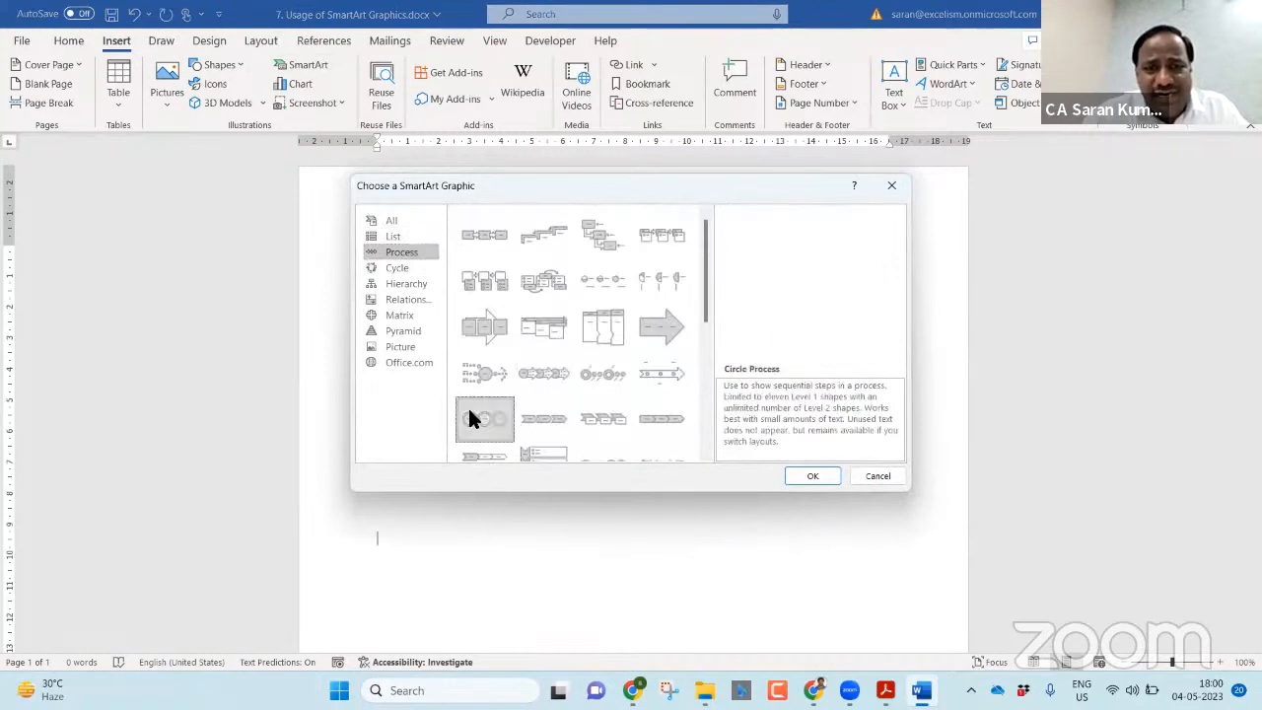
click(813, 475)
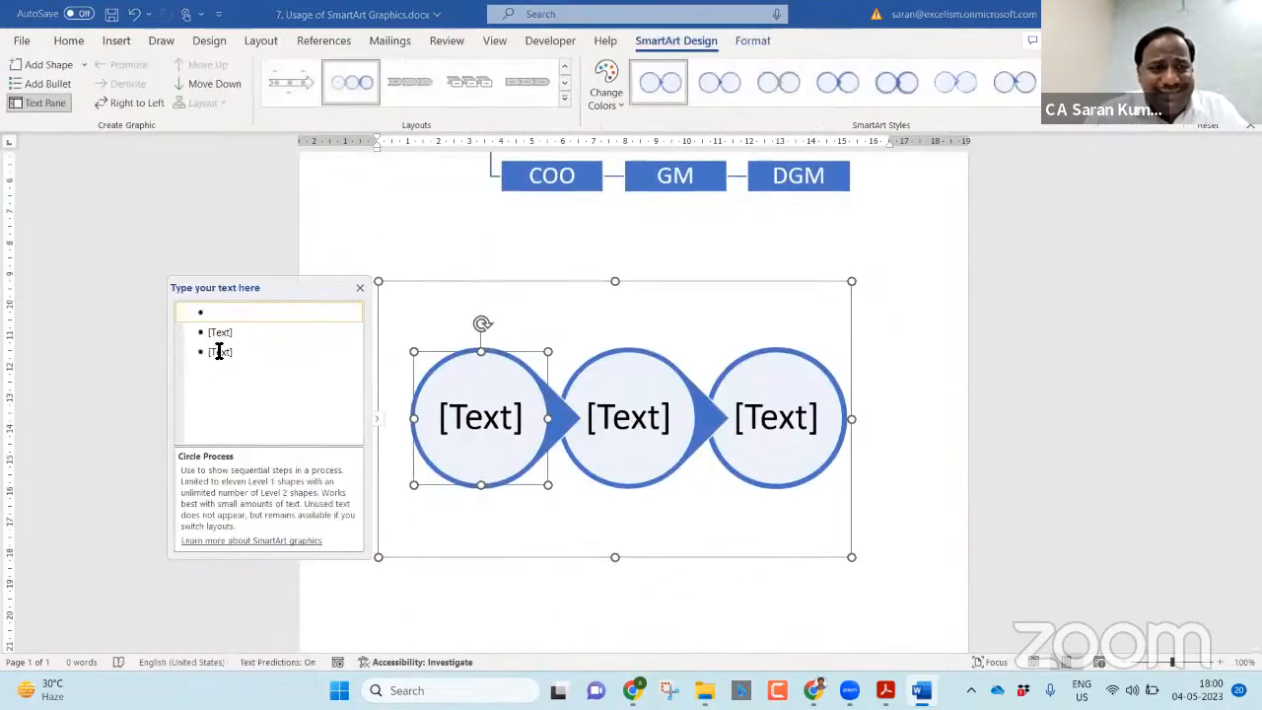
Add a fourth circle to the process graphic and label the first circle "Foundation".
text(CPT)
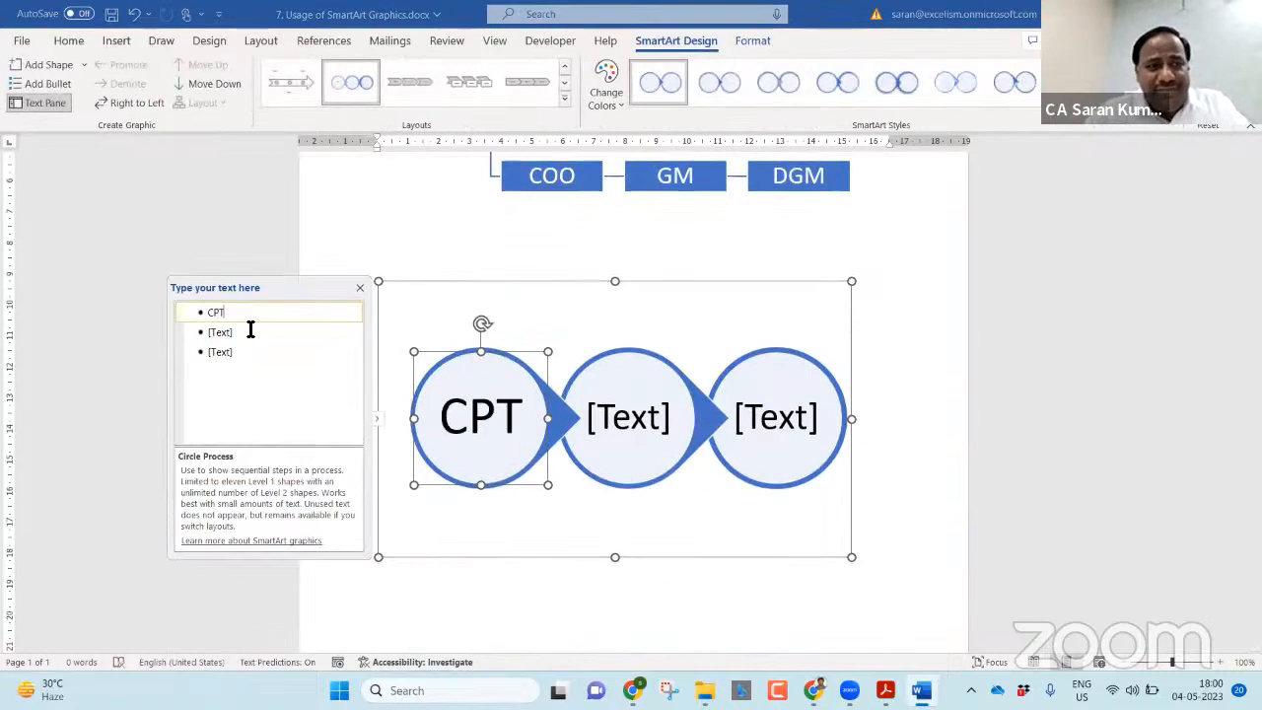
key(Return)
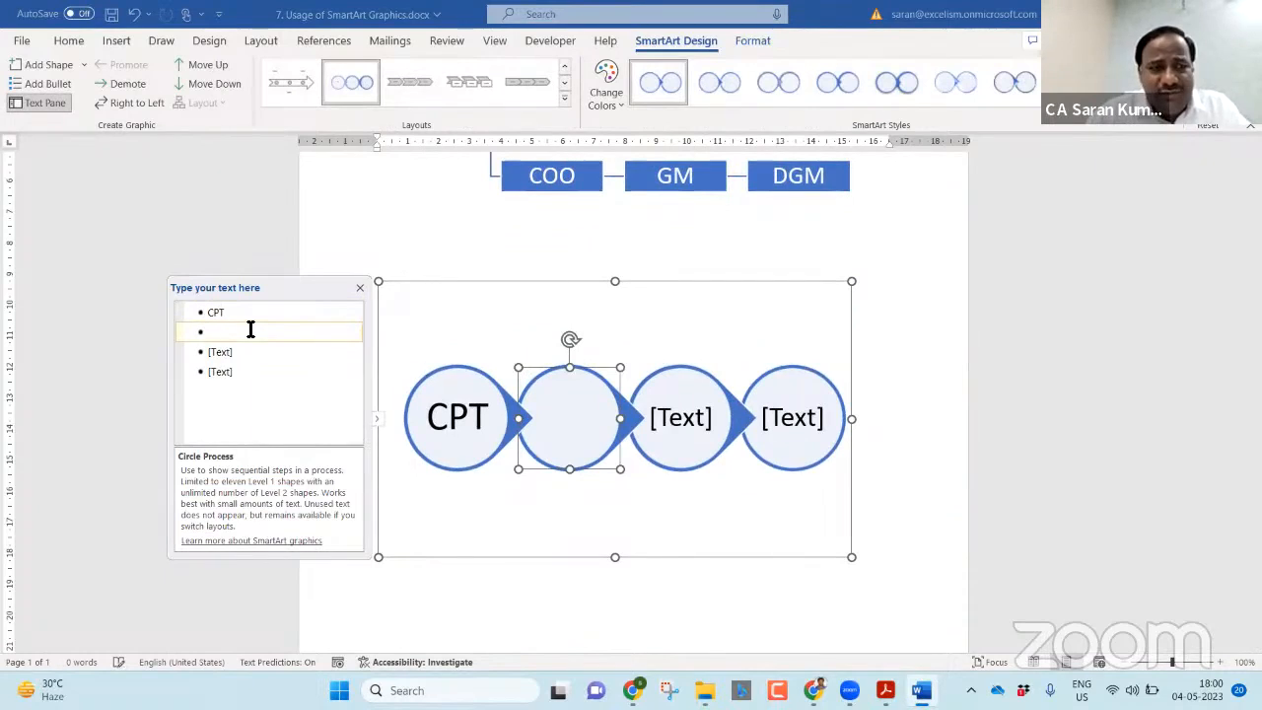
click(249, 321)
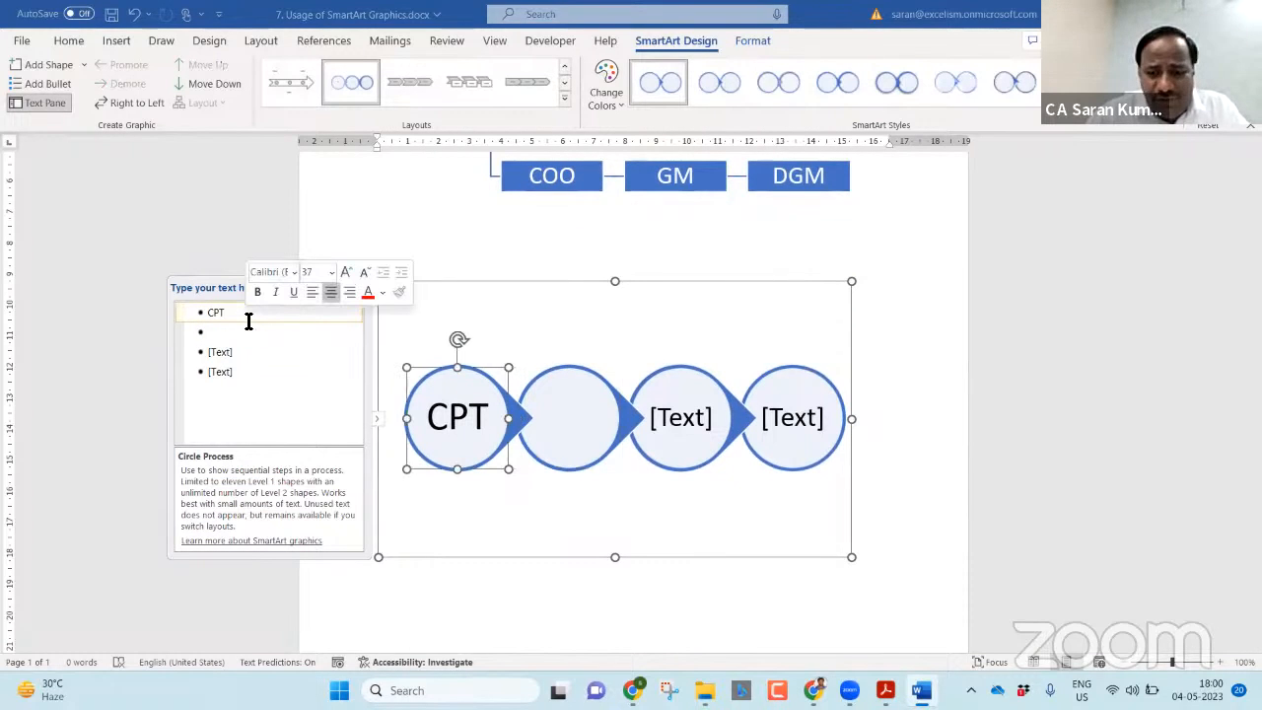
key(shift+Home)
text(Foundation)
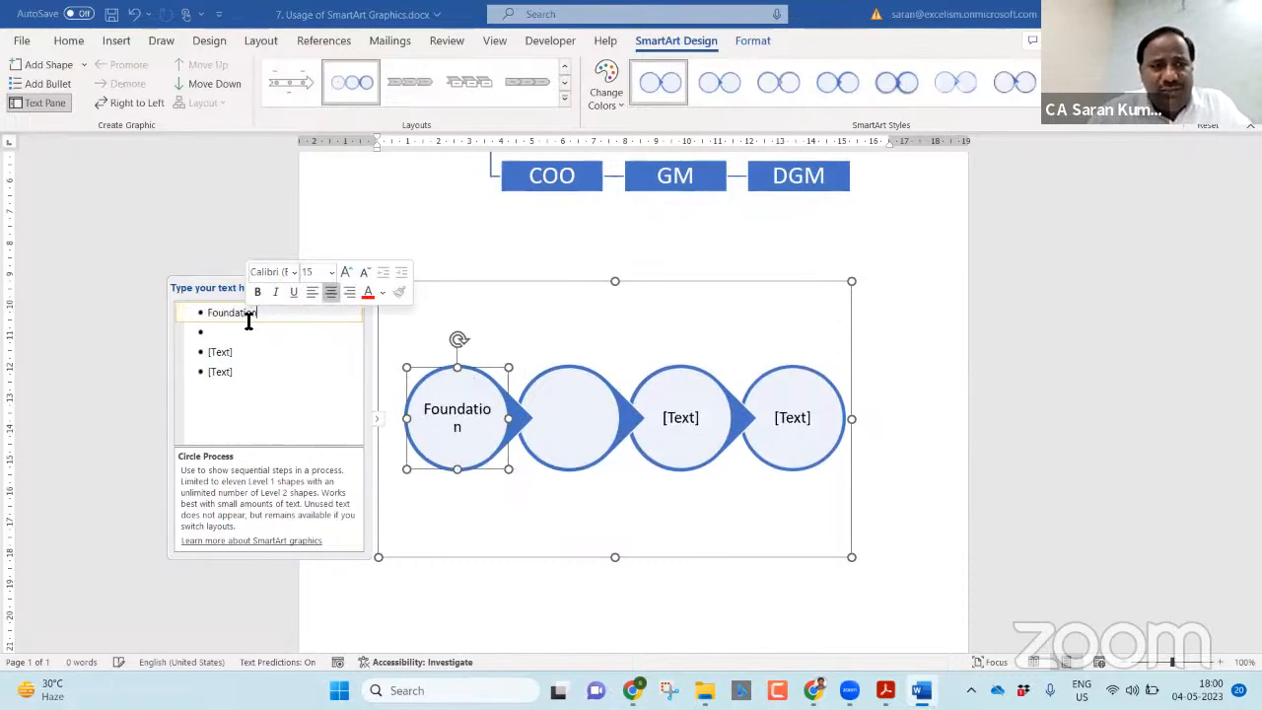
Label the second, third and fourth circles "Intermediate", "Articles" and "Final".
key(Down)
text(Intermediate)
key(Down)
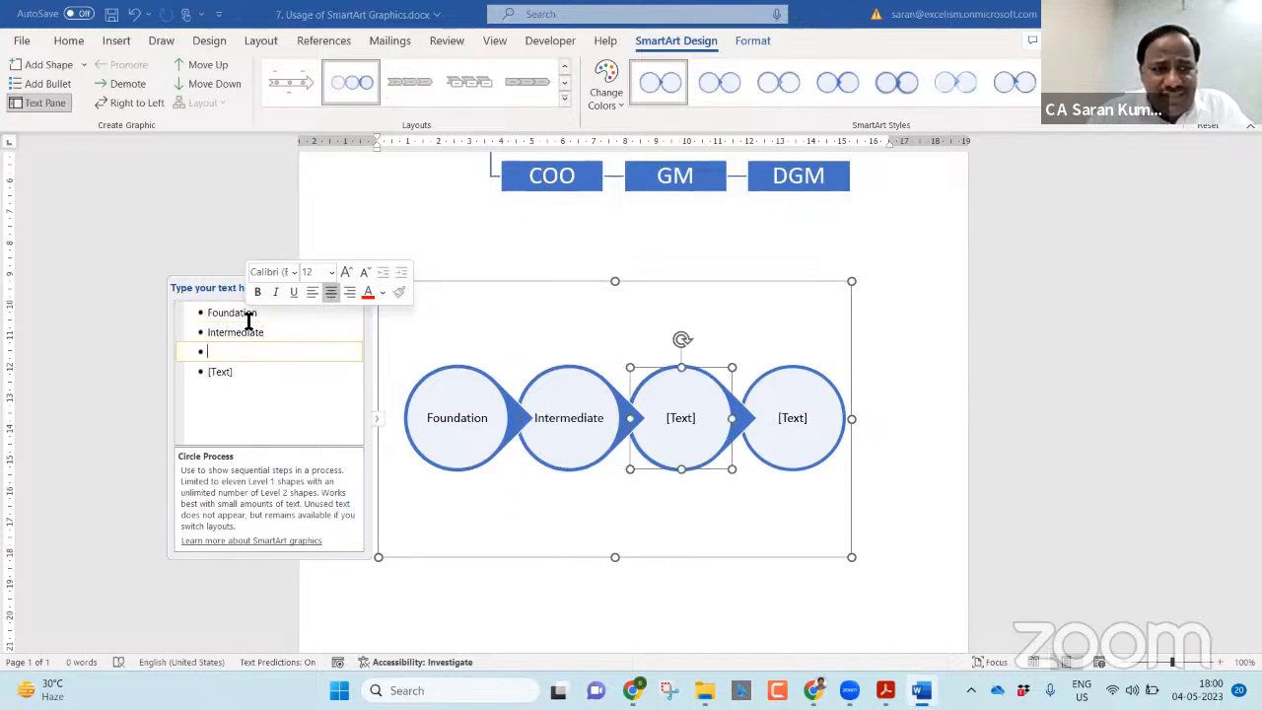
text(Articles)
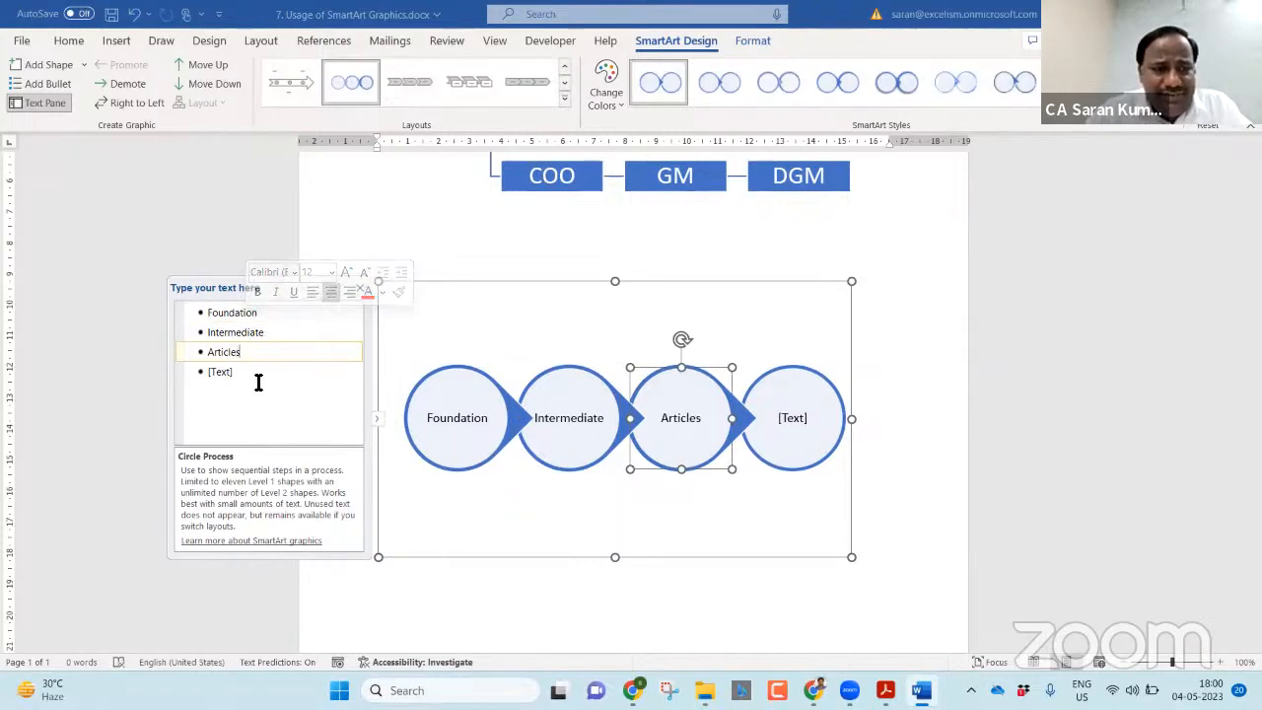
key(Down)
text(F)
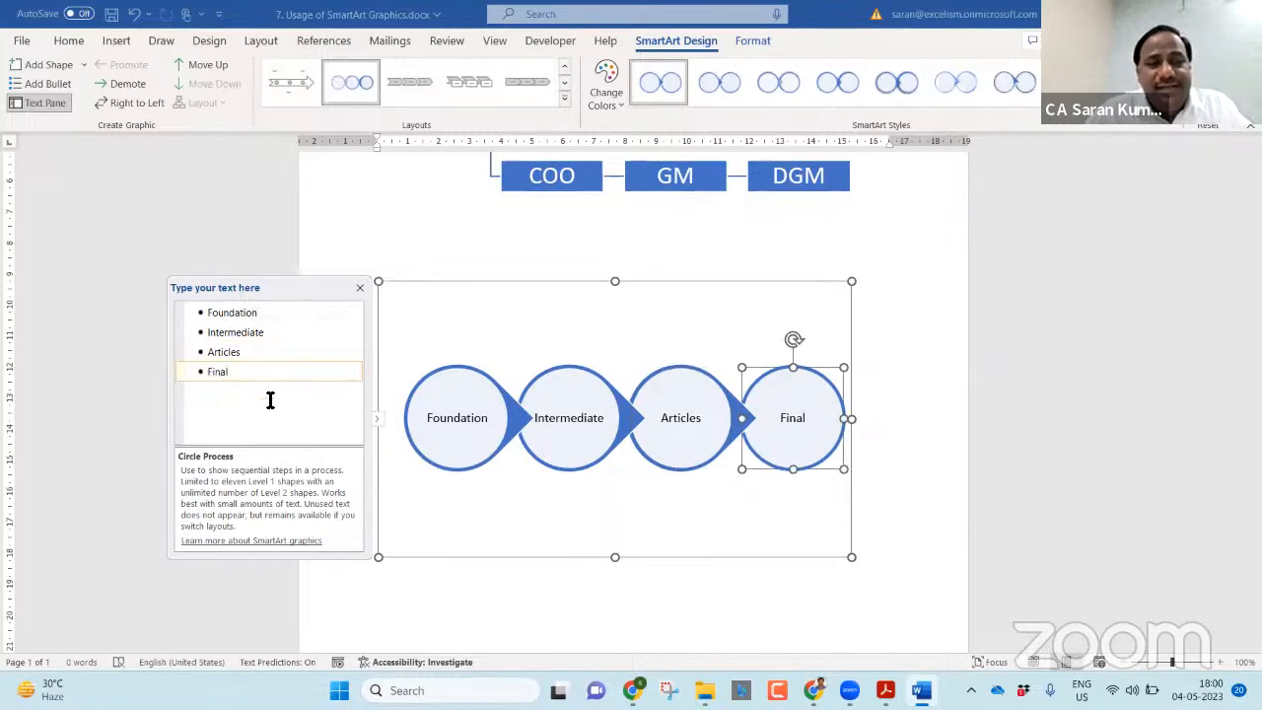
text(inal)
Add a fifth circle at the end of the process, labelled "Post Qualication".
key(Return)
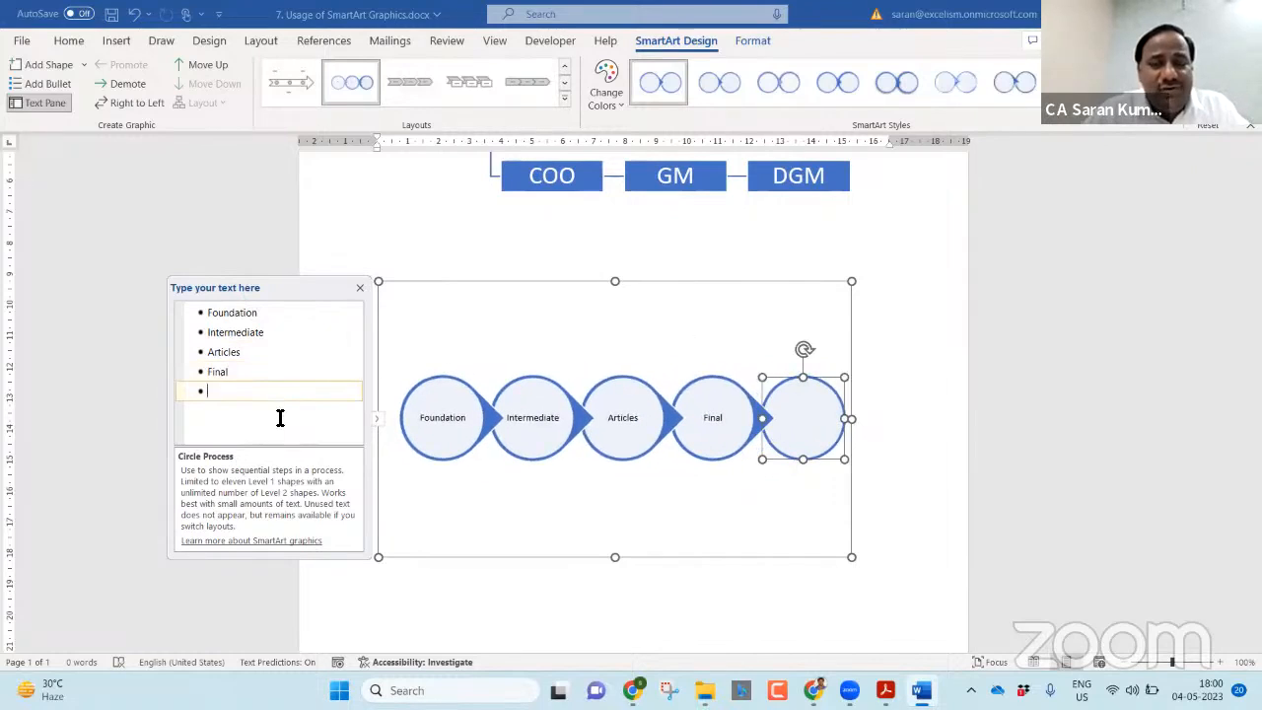
text(Post Qu)
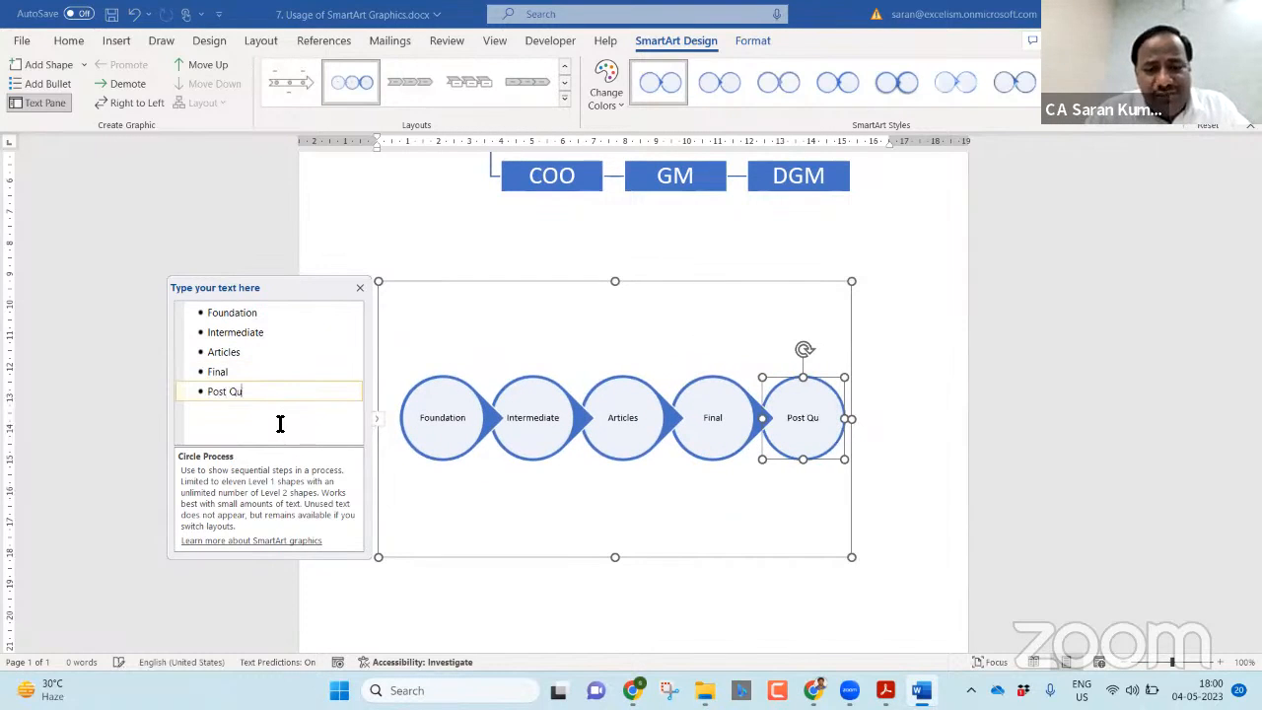
text(alication)
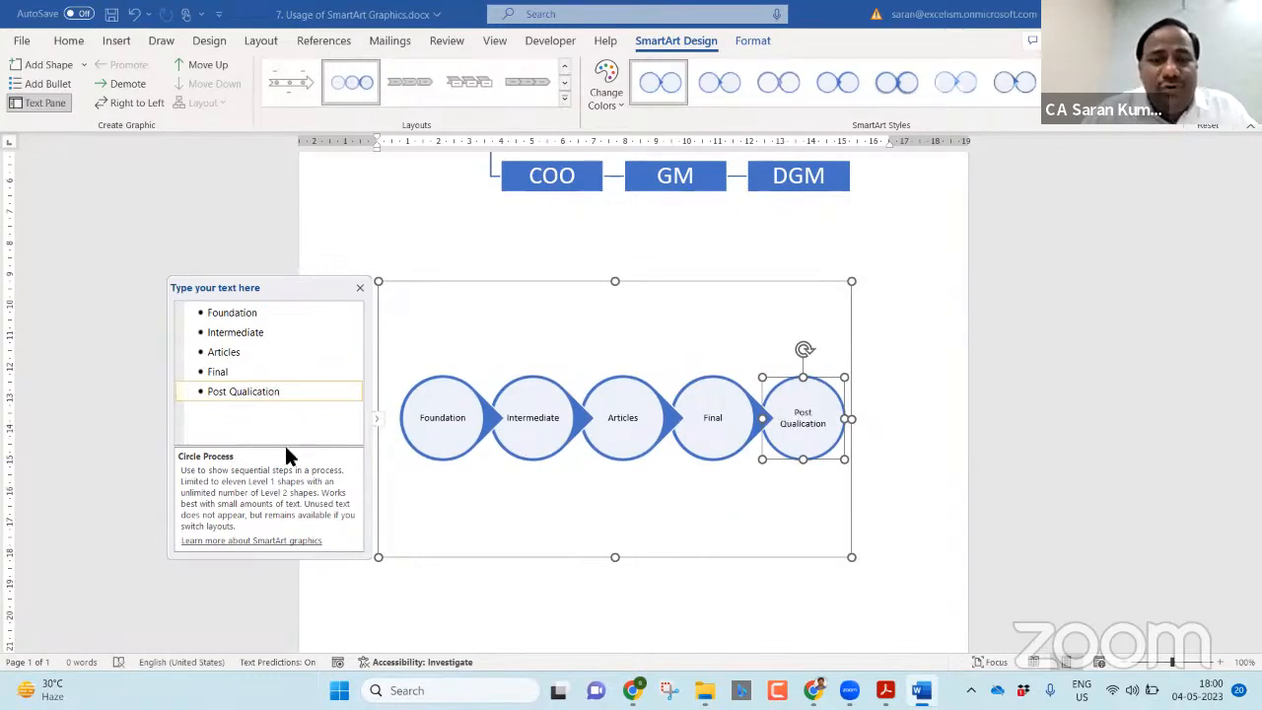
click(939, 462)
Widen the Circle Process graphic until its frame nearly reaches the page's right margin.
click(727, 480)
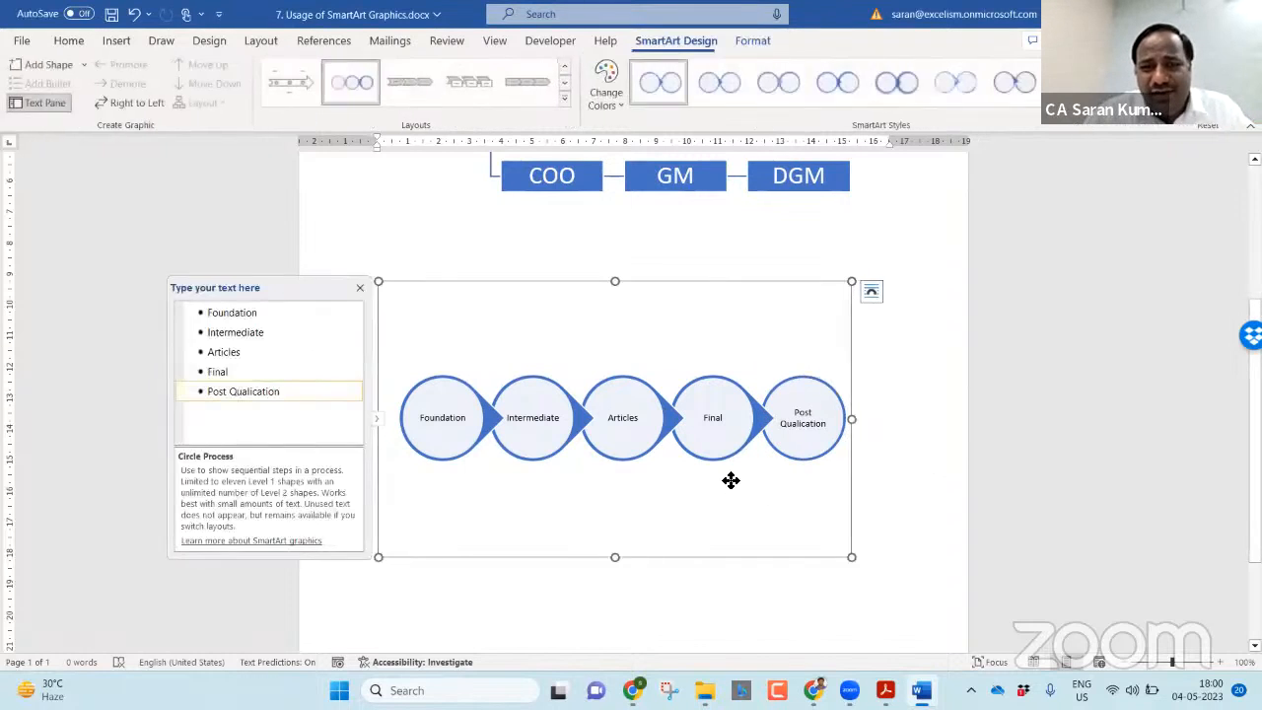
drag(850, 420, 885, 416)
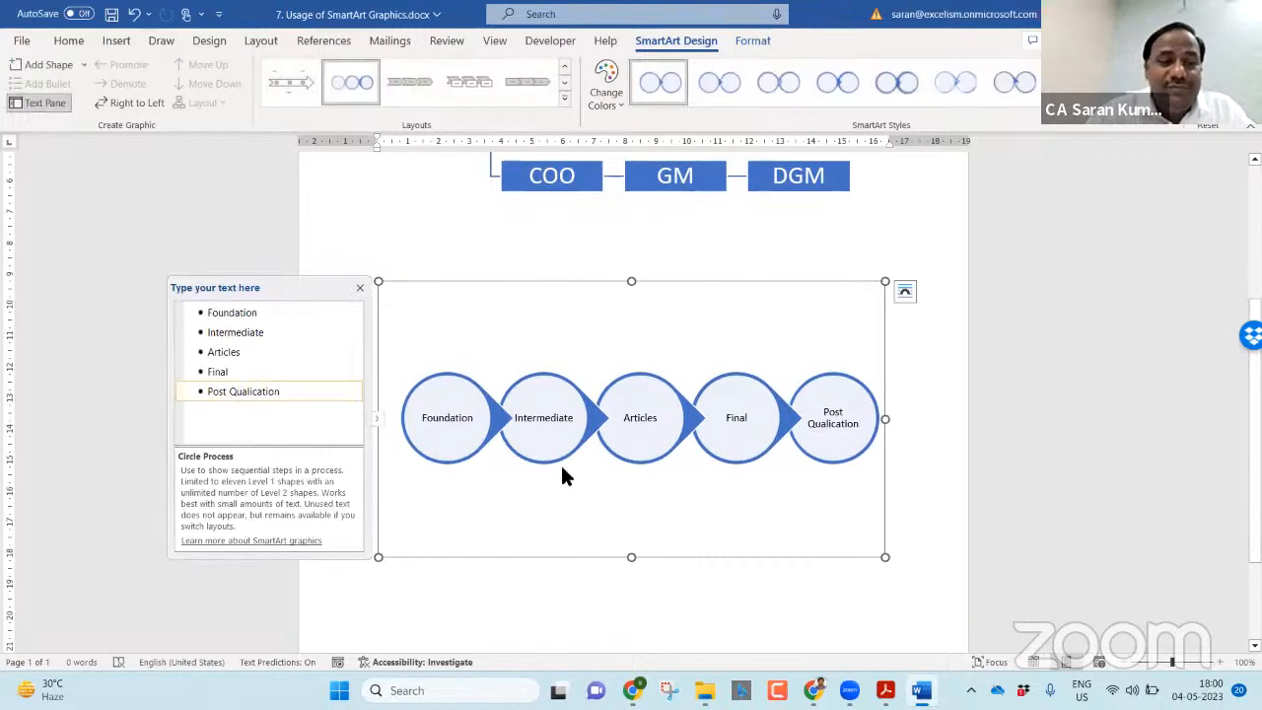
click(423, 572)
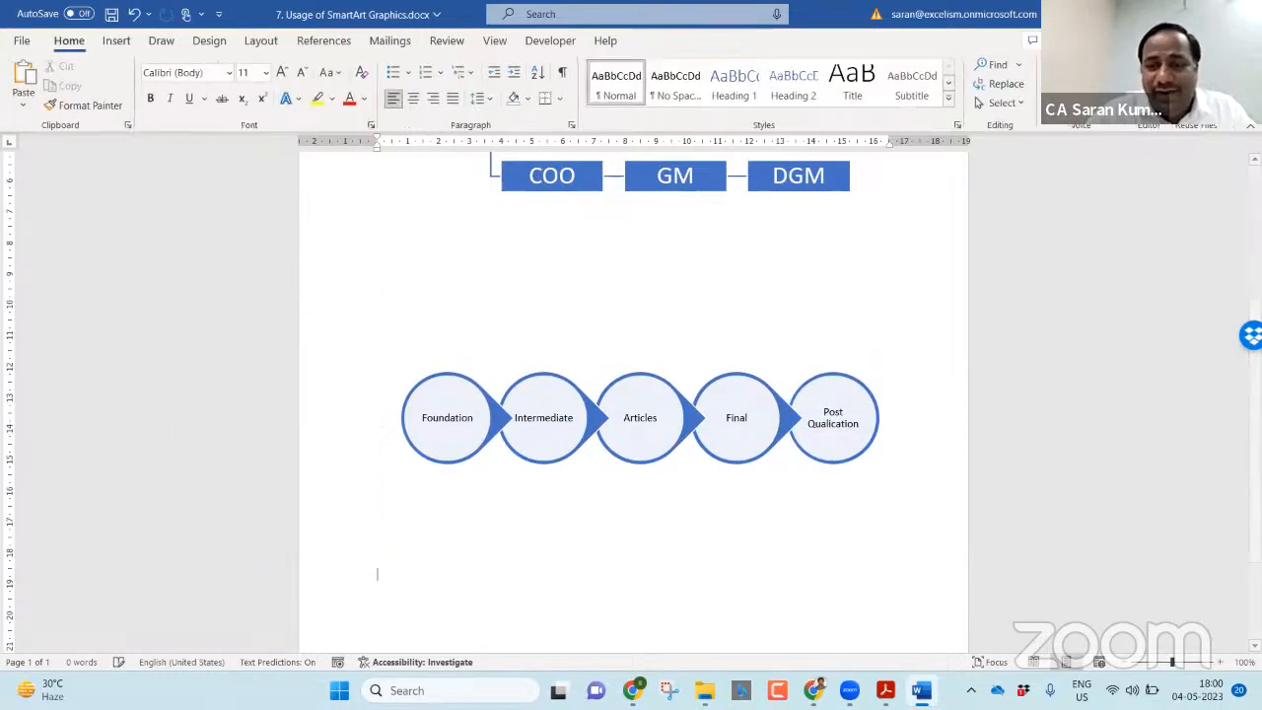
click(111, 38)
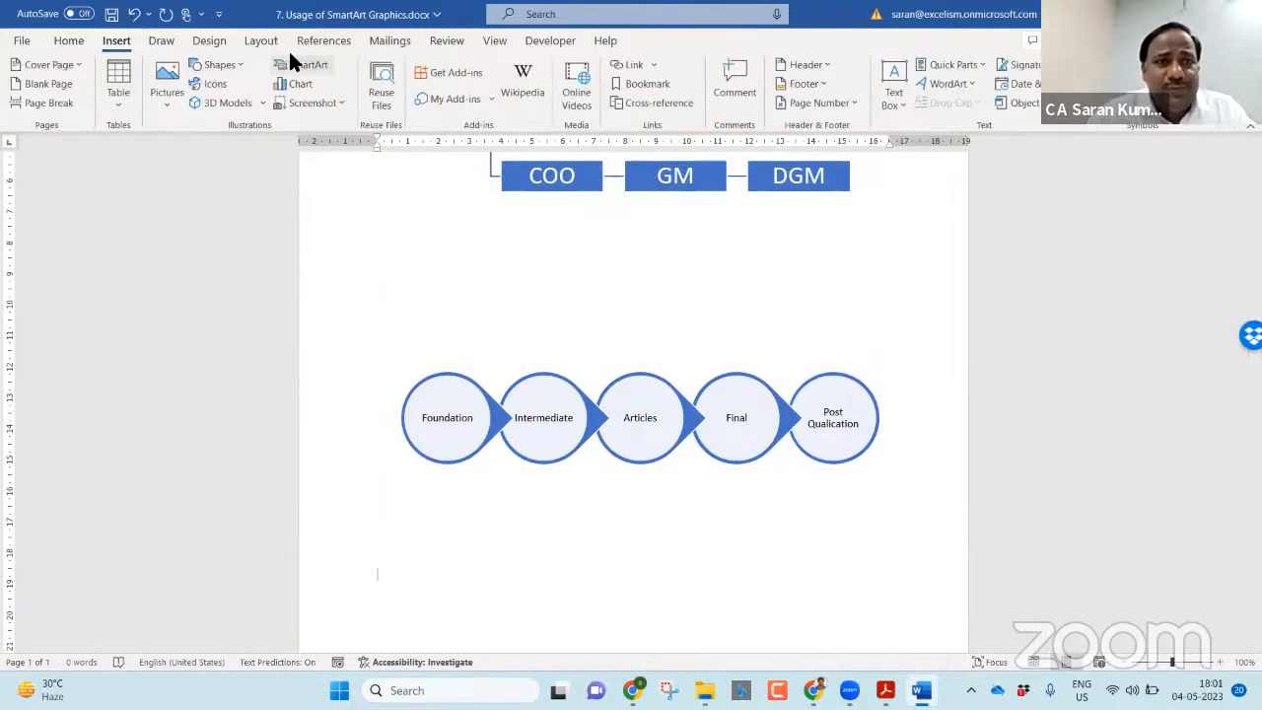
click(298, 63)
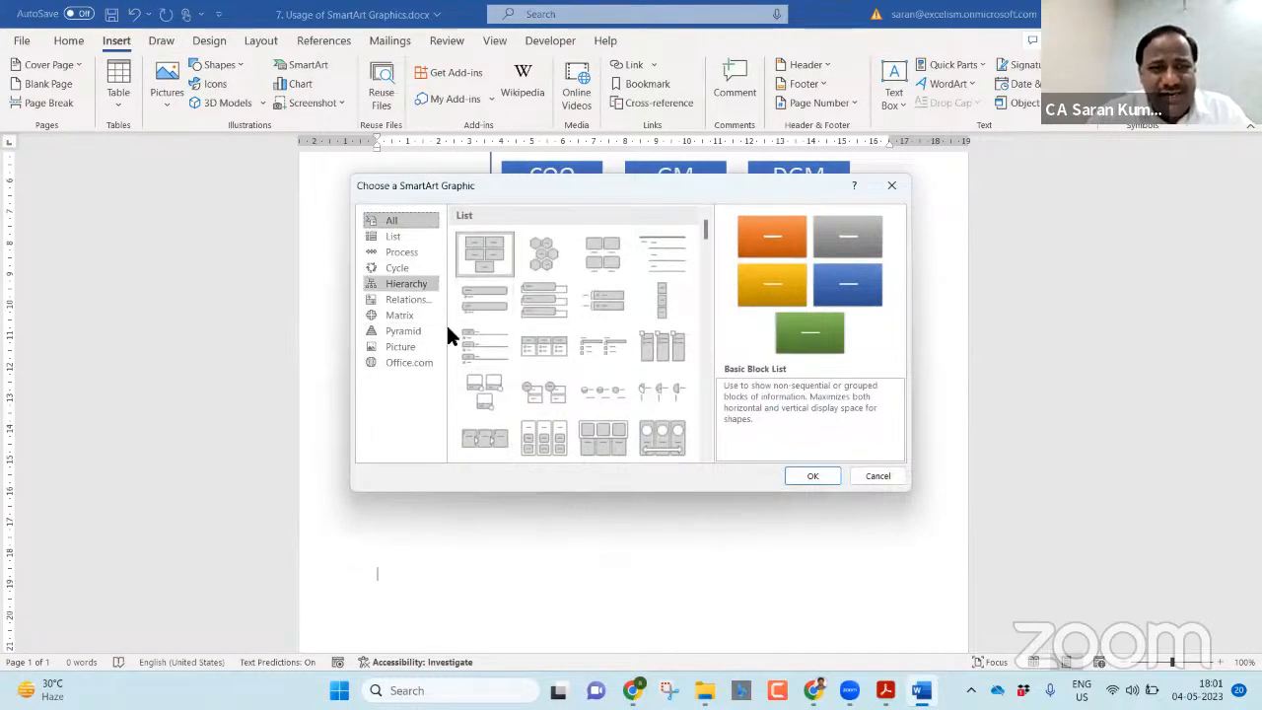
click(877, 474)
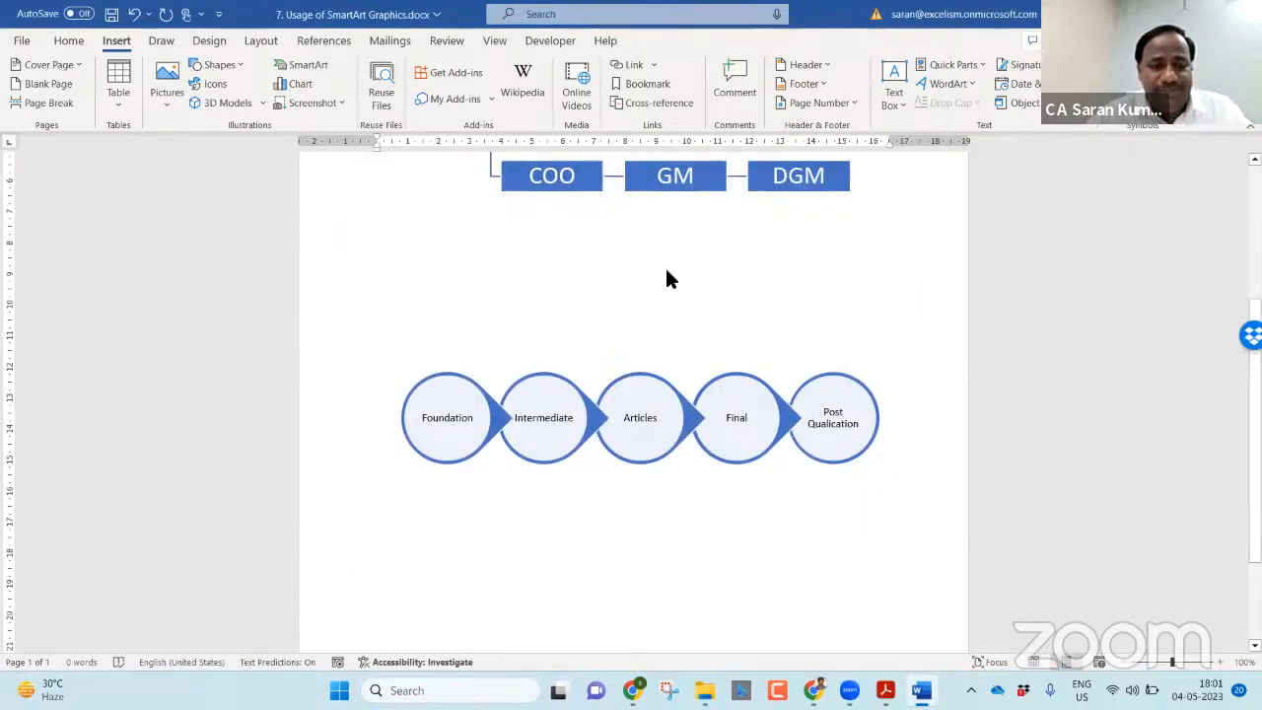
Recolor the Circle Process graphic with the fourth Colorful scheme, running from blue through green to yellow-orange.
click(654, 370)
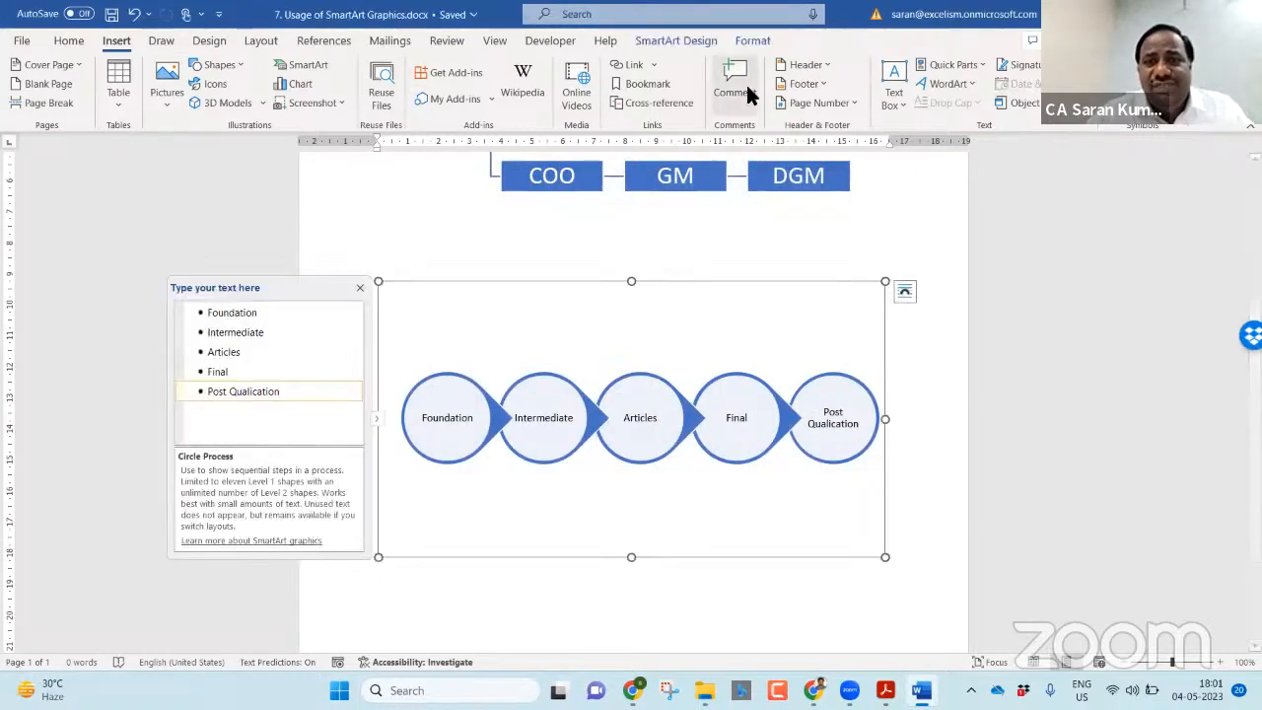
click(754, 41)
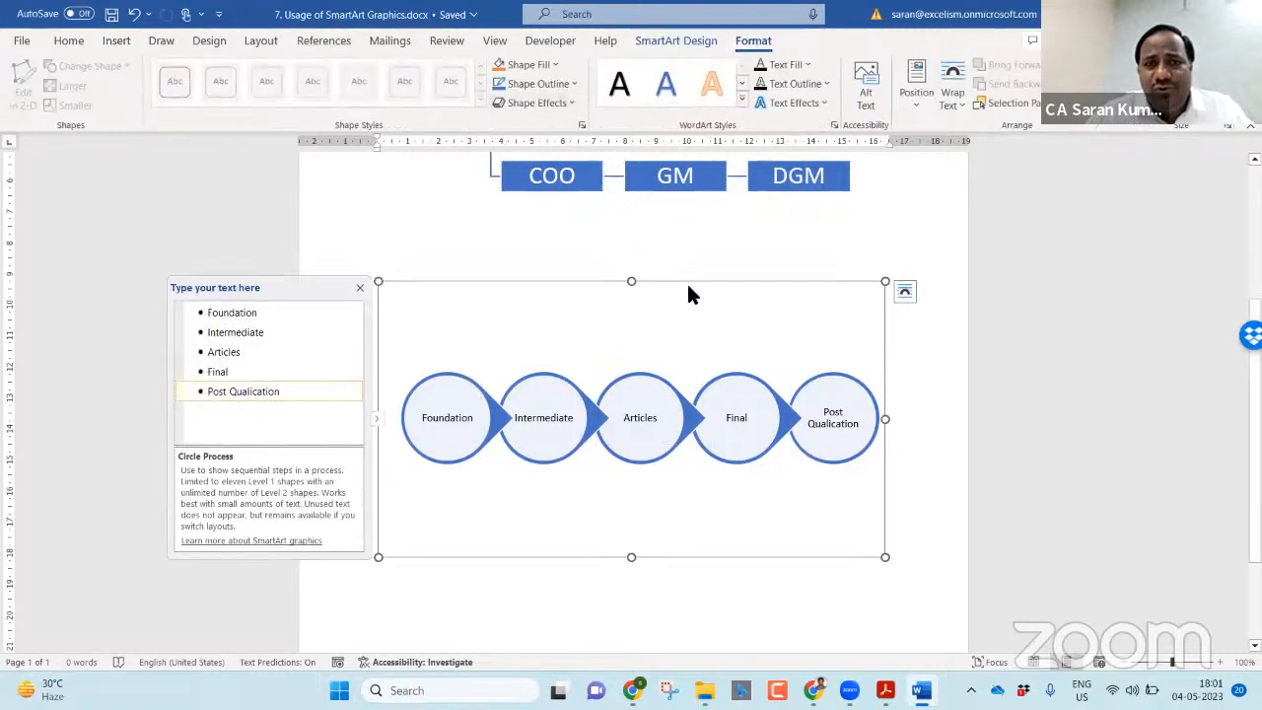
click(647, 38)
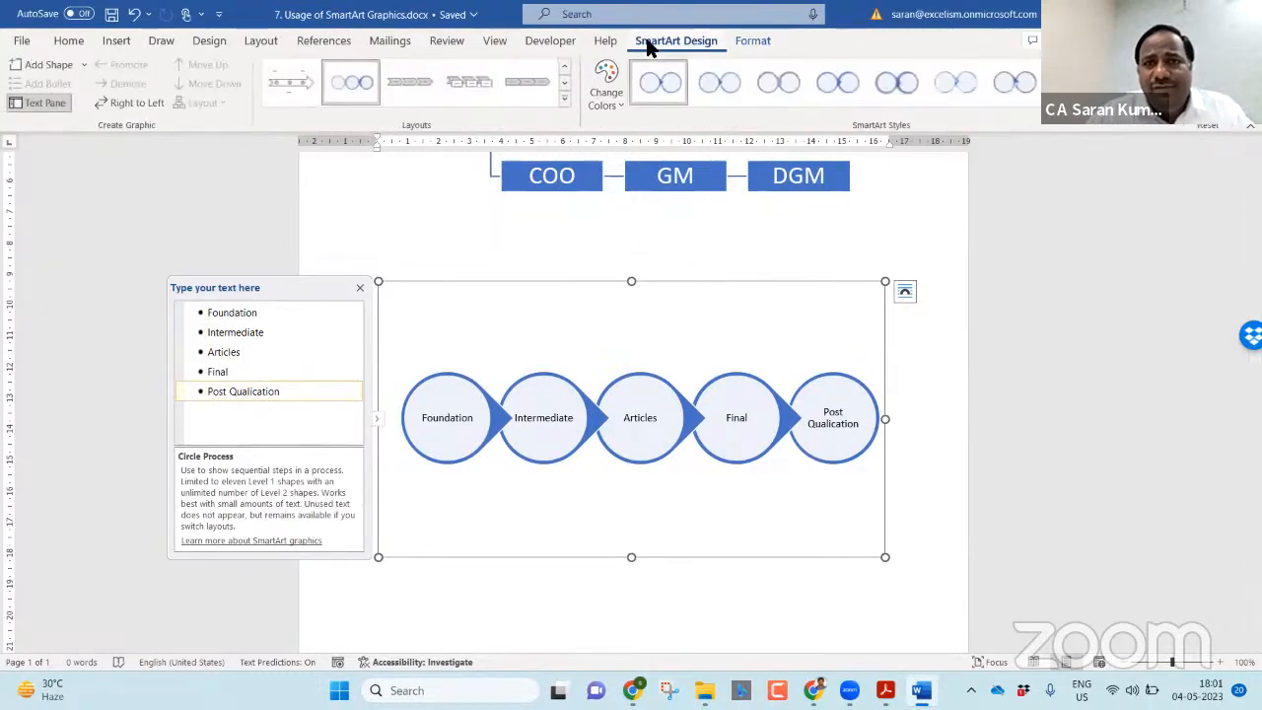
click(608, 98)
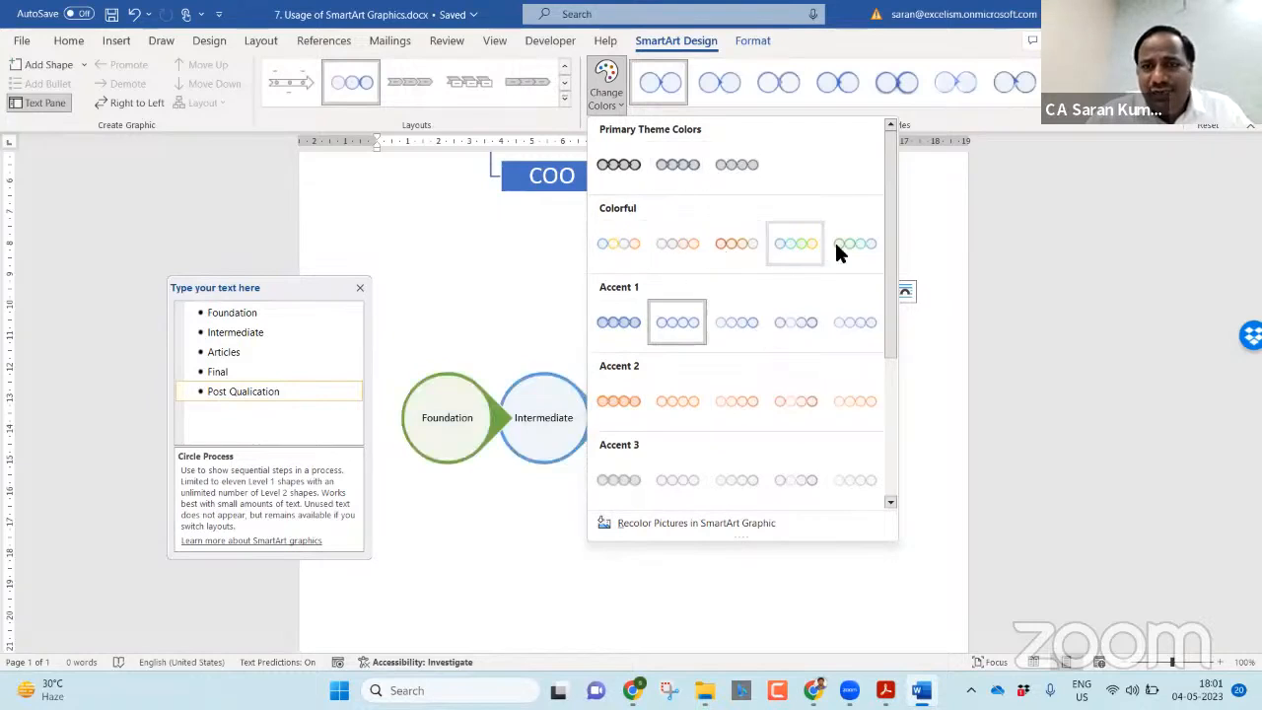
click(777, 253)
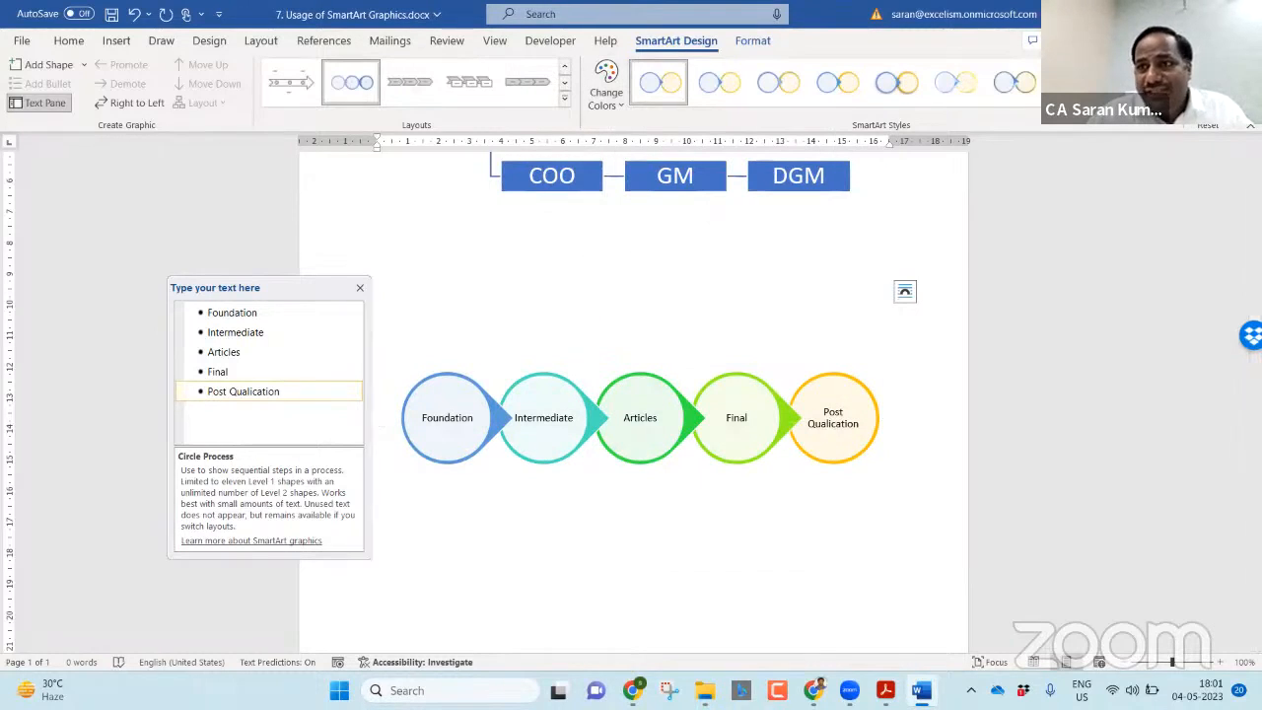
Preview the 3-D SmartArt styles on the Circle Process graphic without applying one.
click(1169, 99)
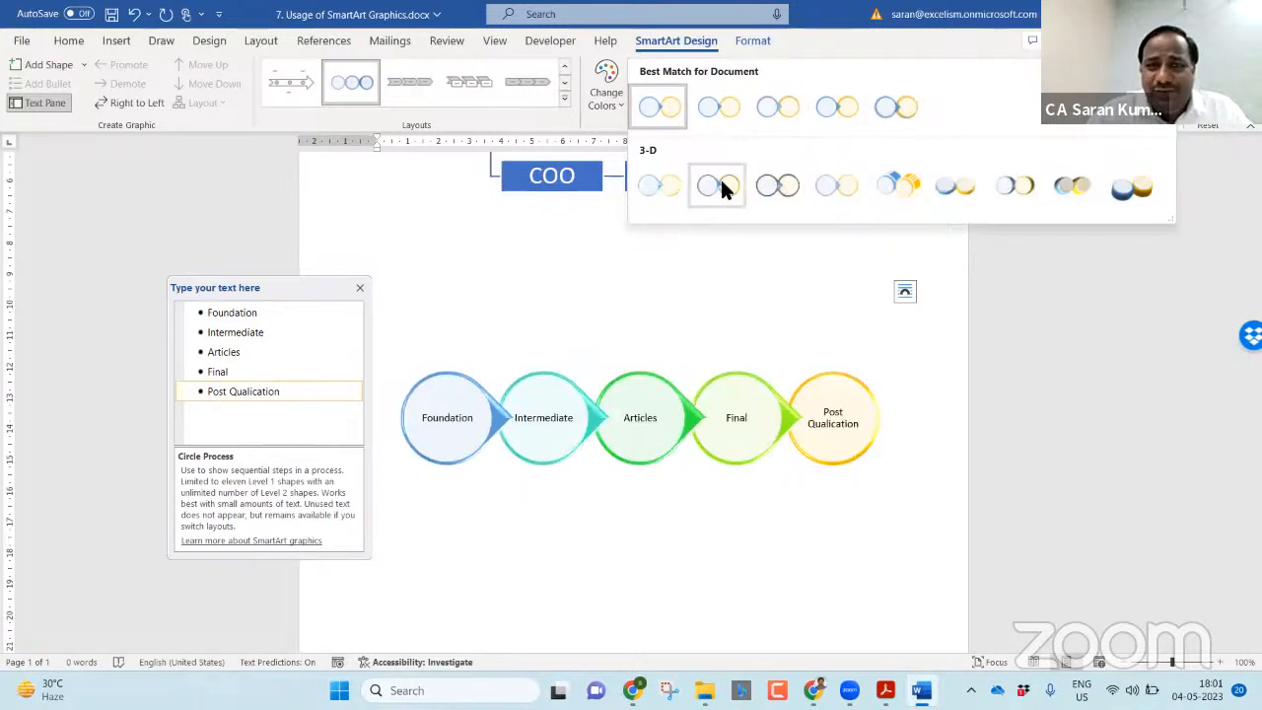
click(610, 298)
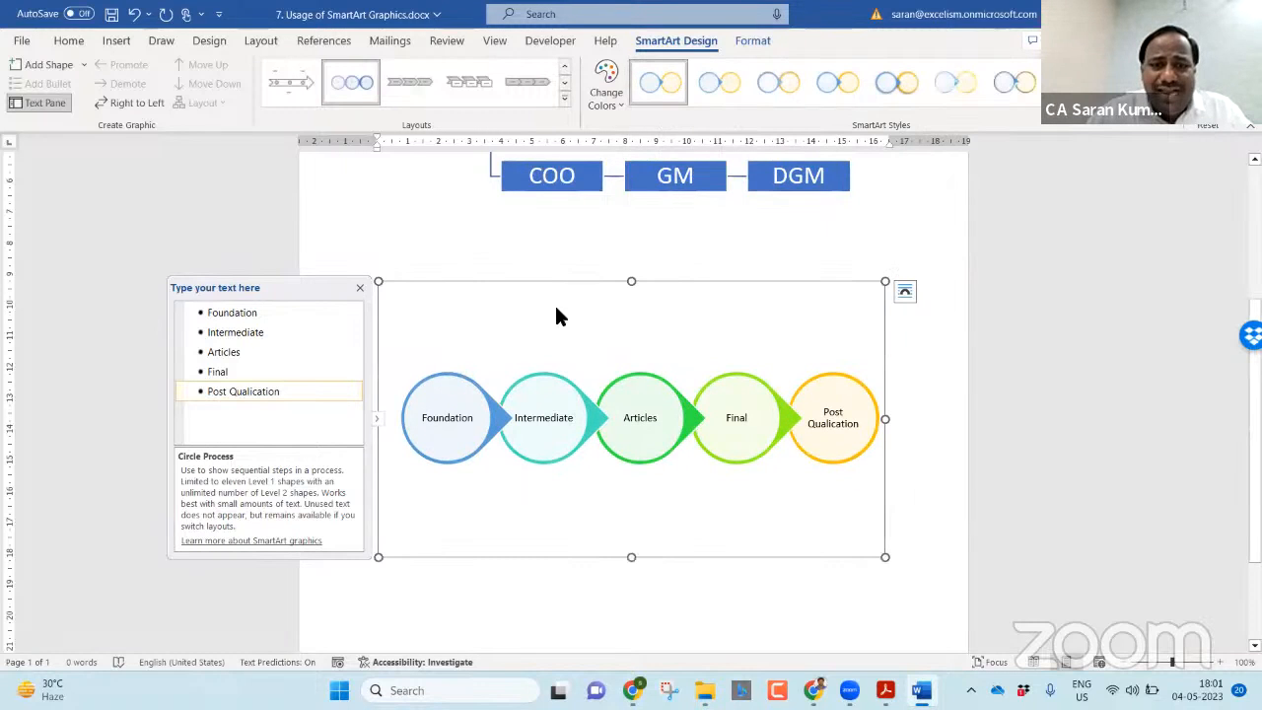
Select the line containing the Circle Process graphic from the page margin and save the document.
click(497, 274)
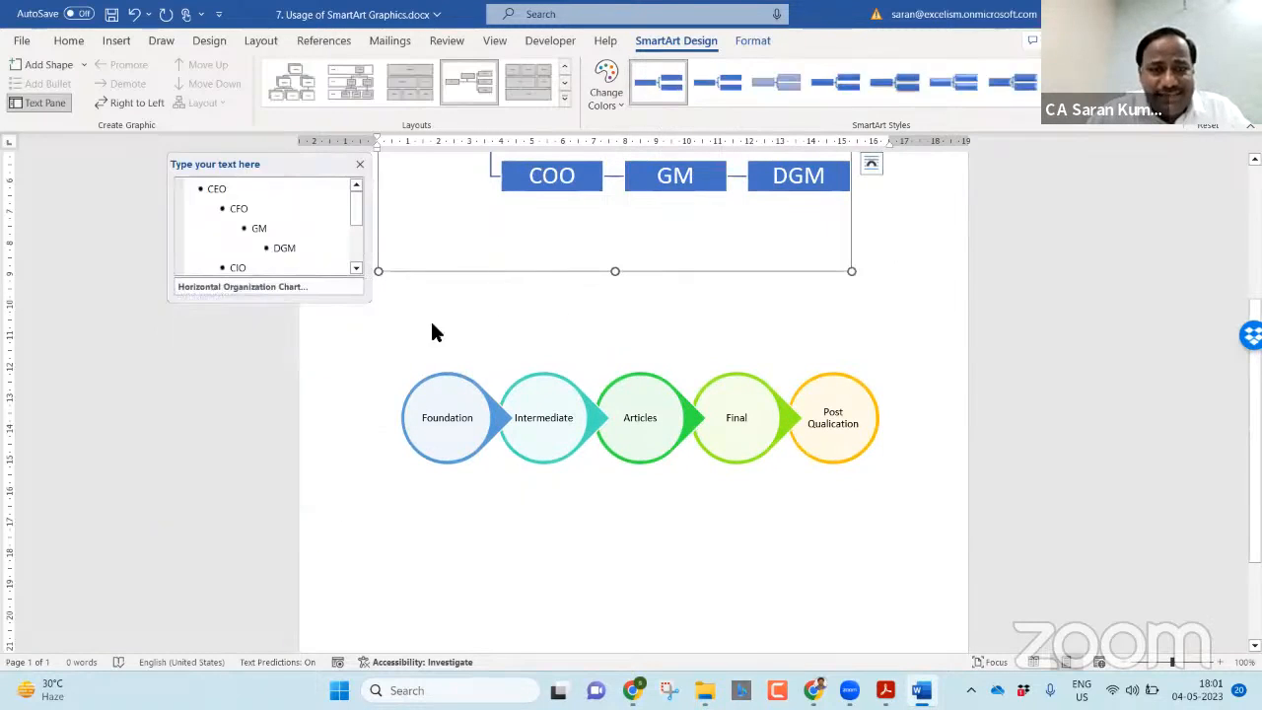
click(352, 345)
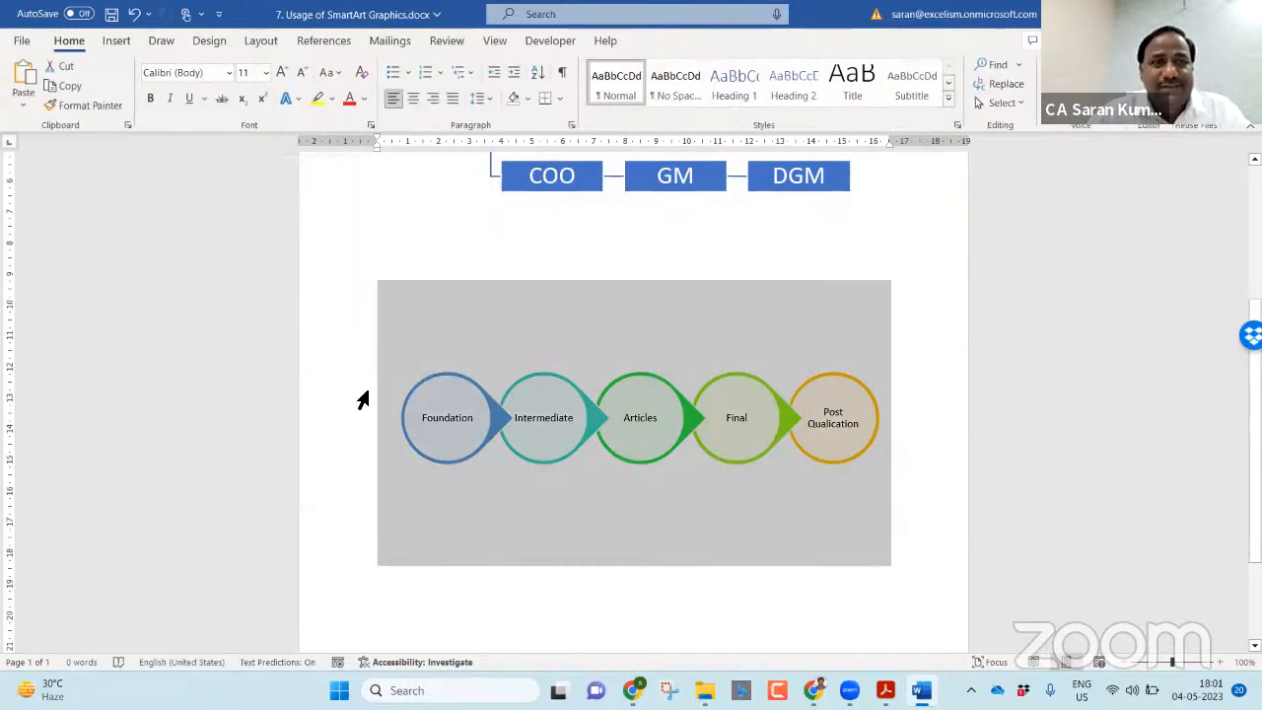
key(ctrl+s)
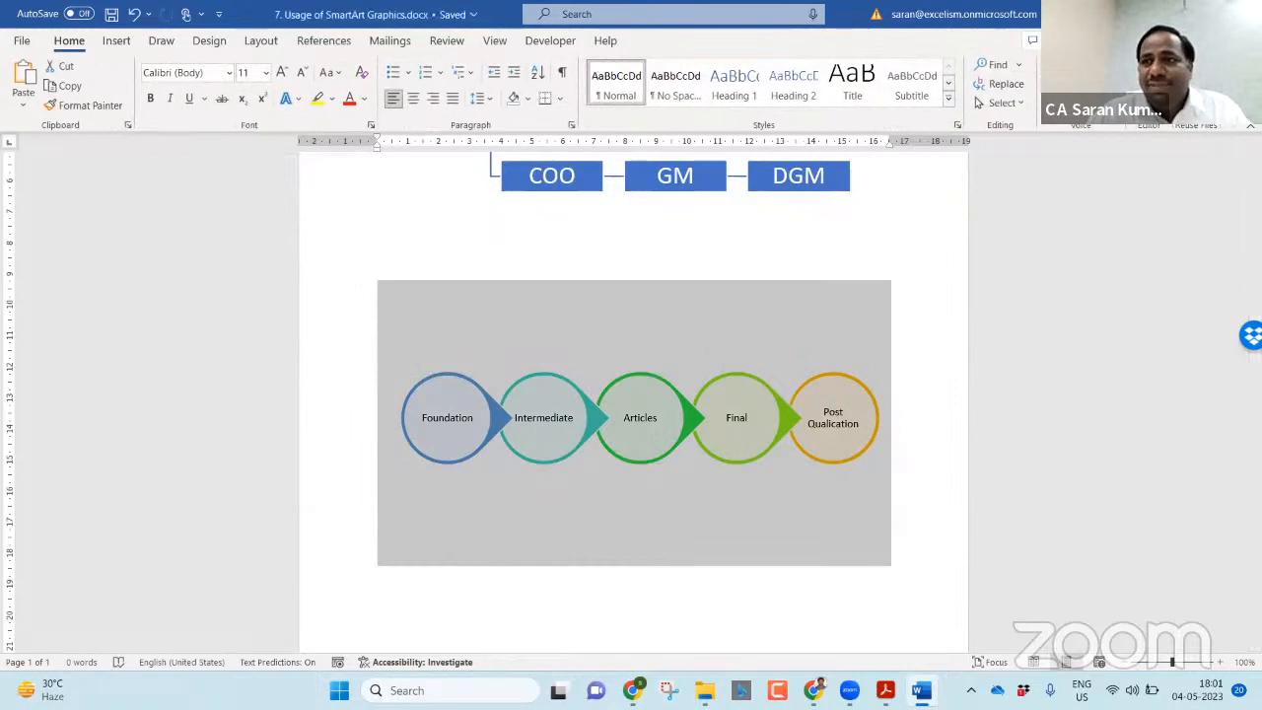